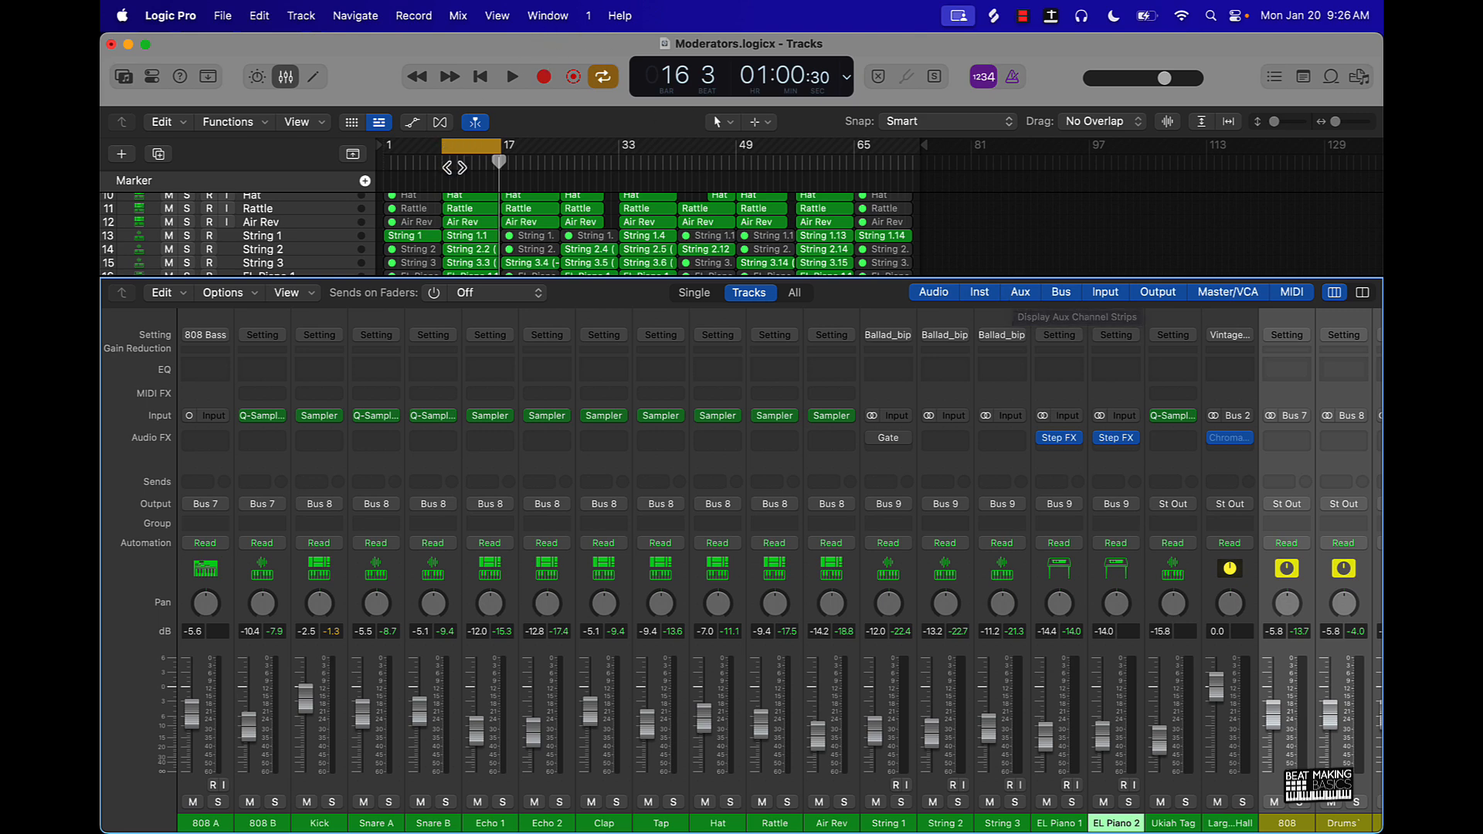
- Play the looped section from bar 9 and check the levels across all mixer channels
scroll(479, 220, "up", 5)
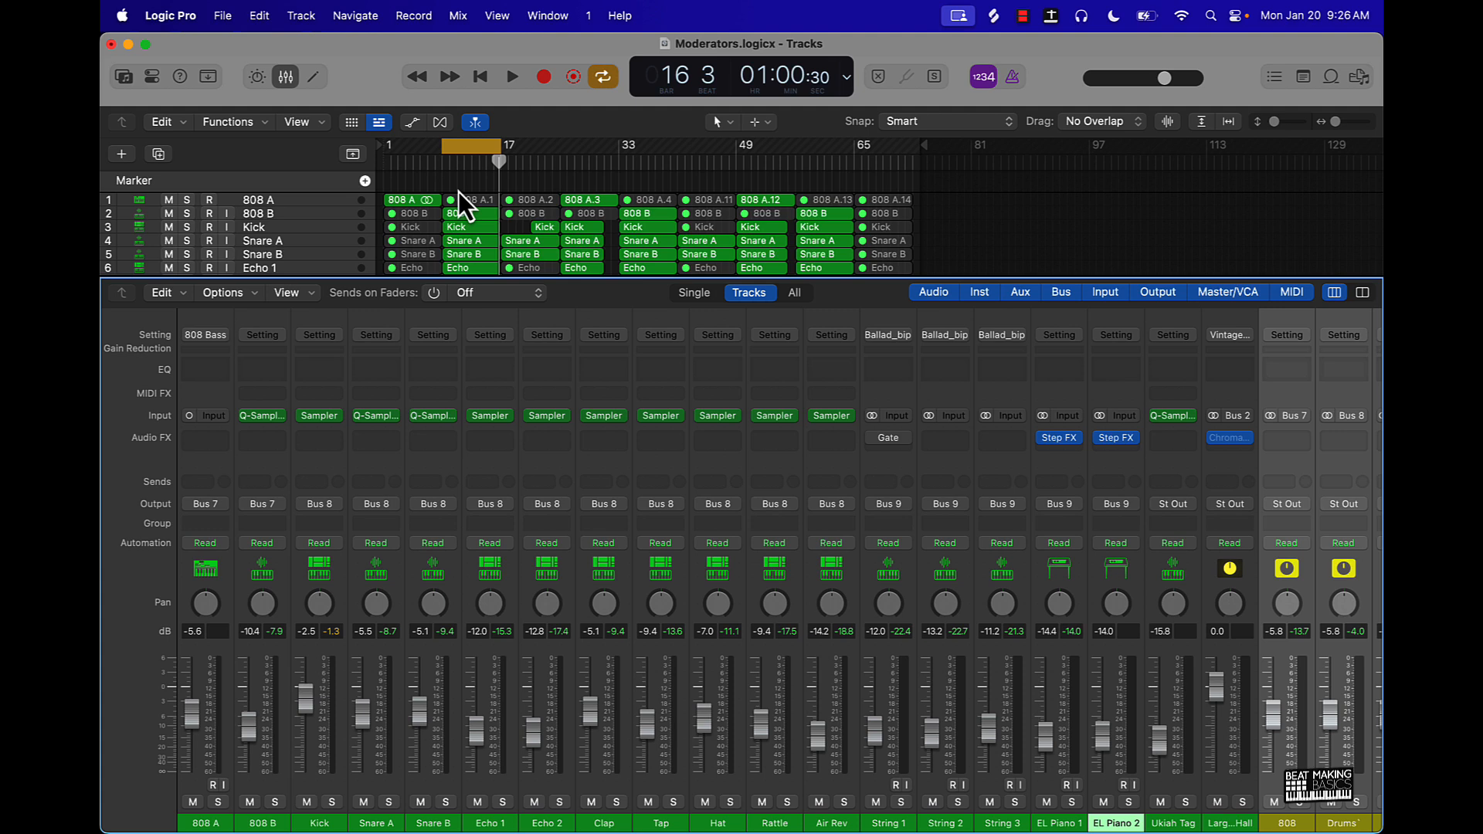
left_click(513, 225)
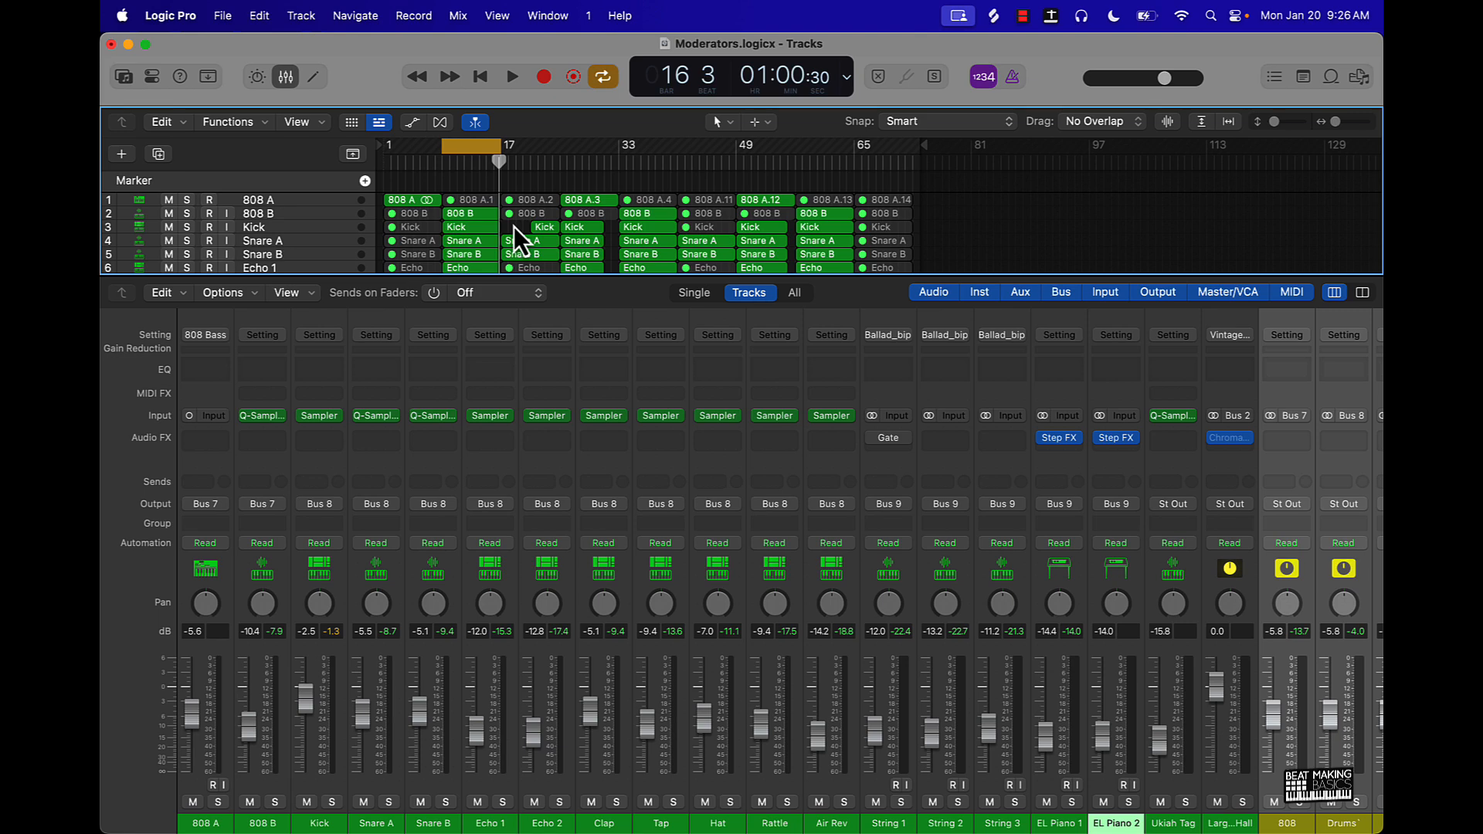
key("space")
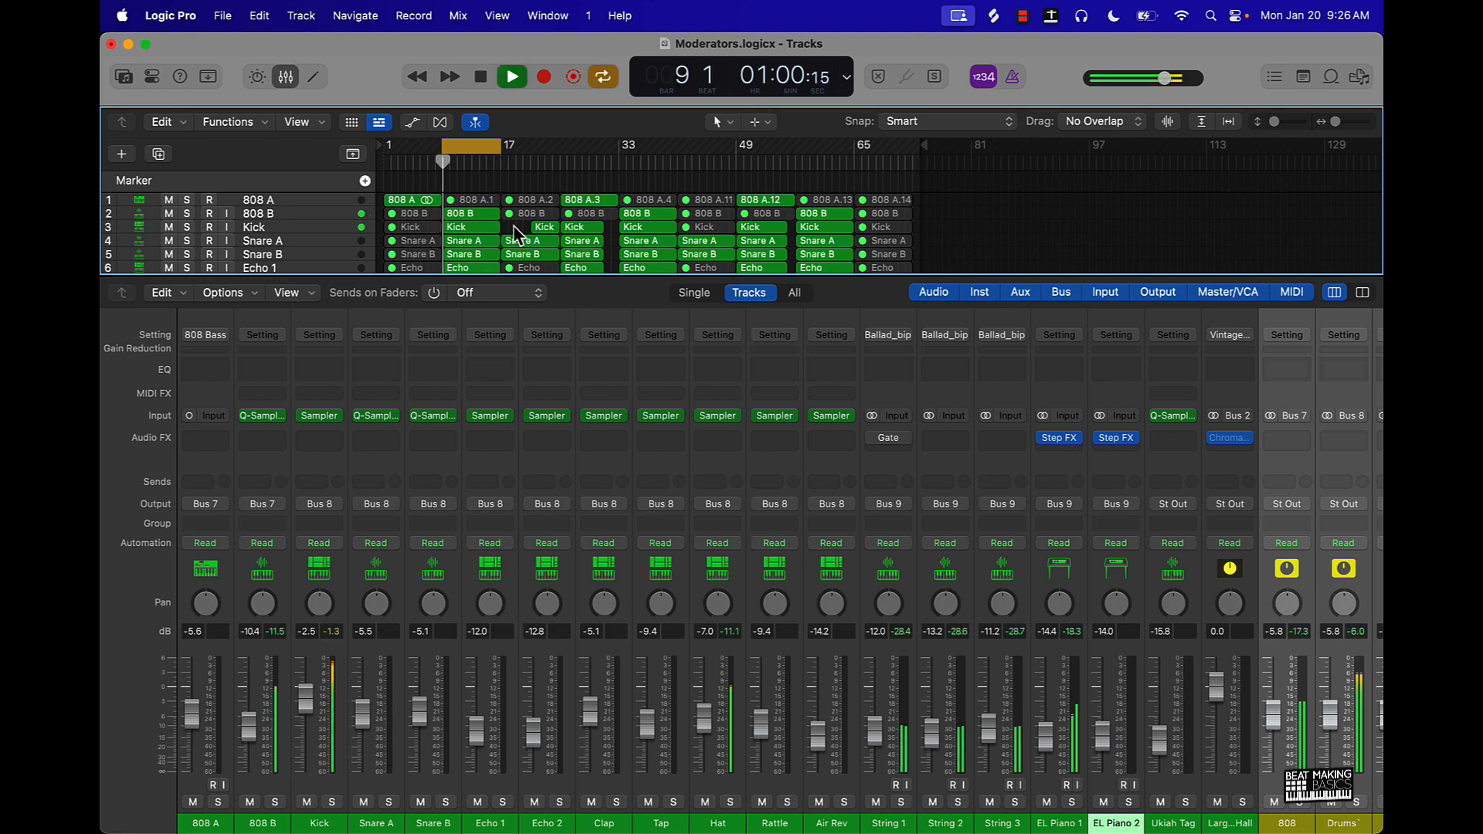
scroll(801, 587, "right", 5)
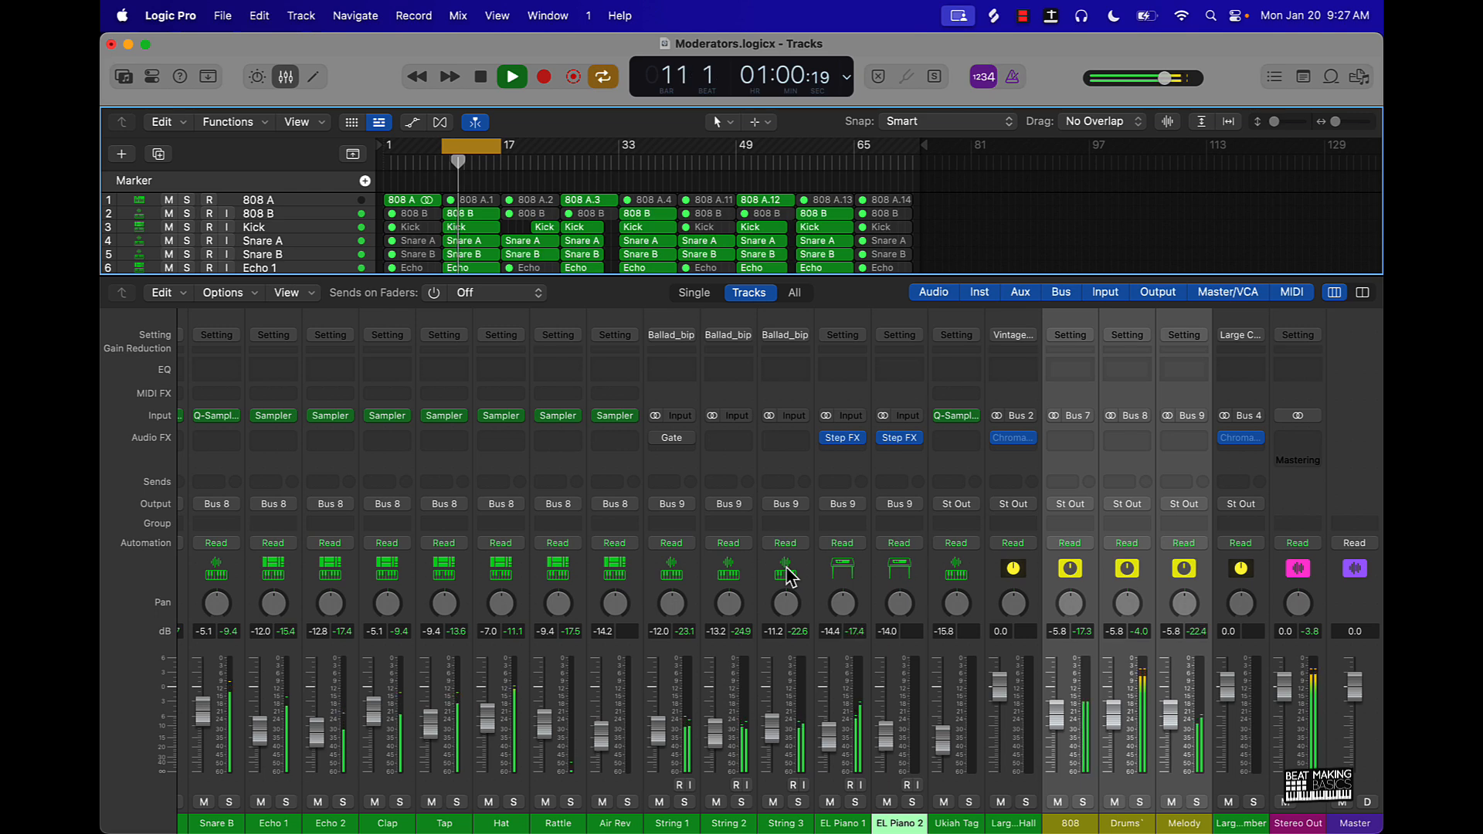
scroll(786, 568, "left", 5)
scroll(787, 567, "right", 1)
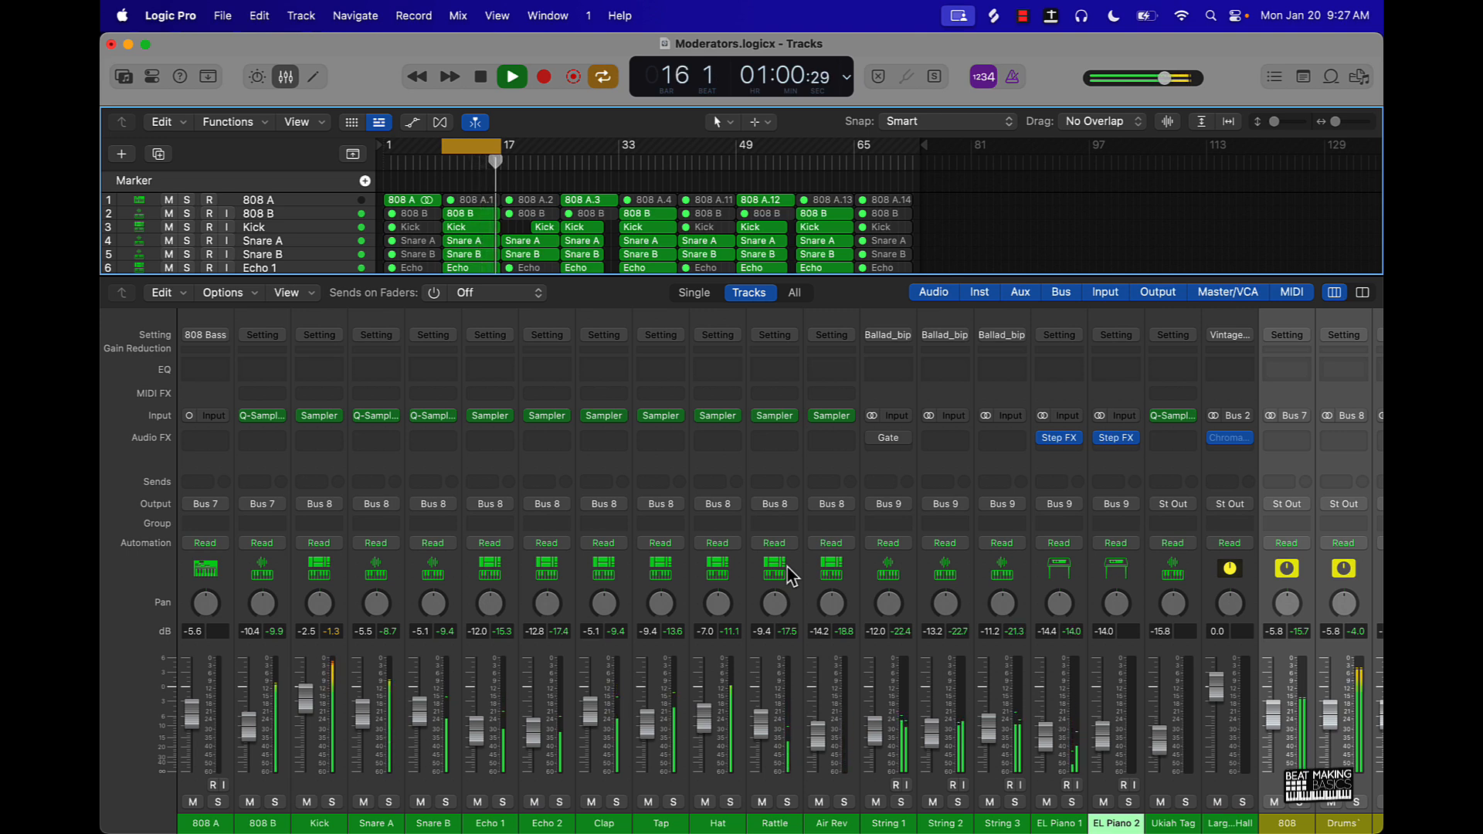
key("space")
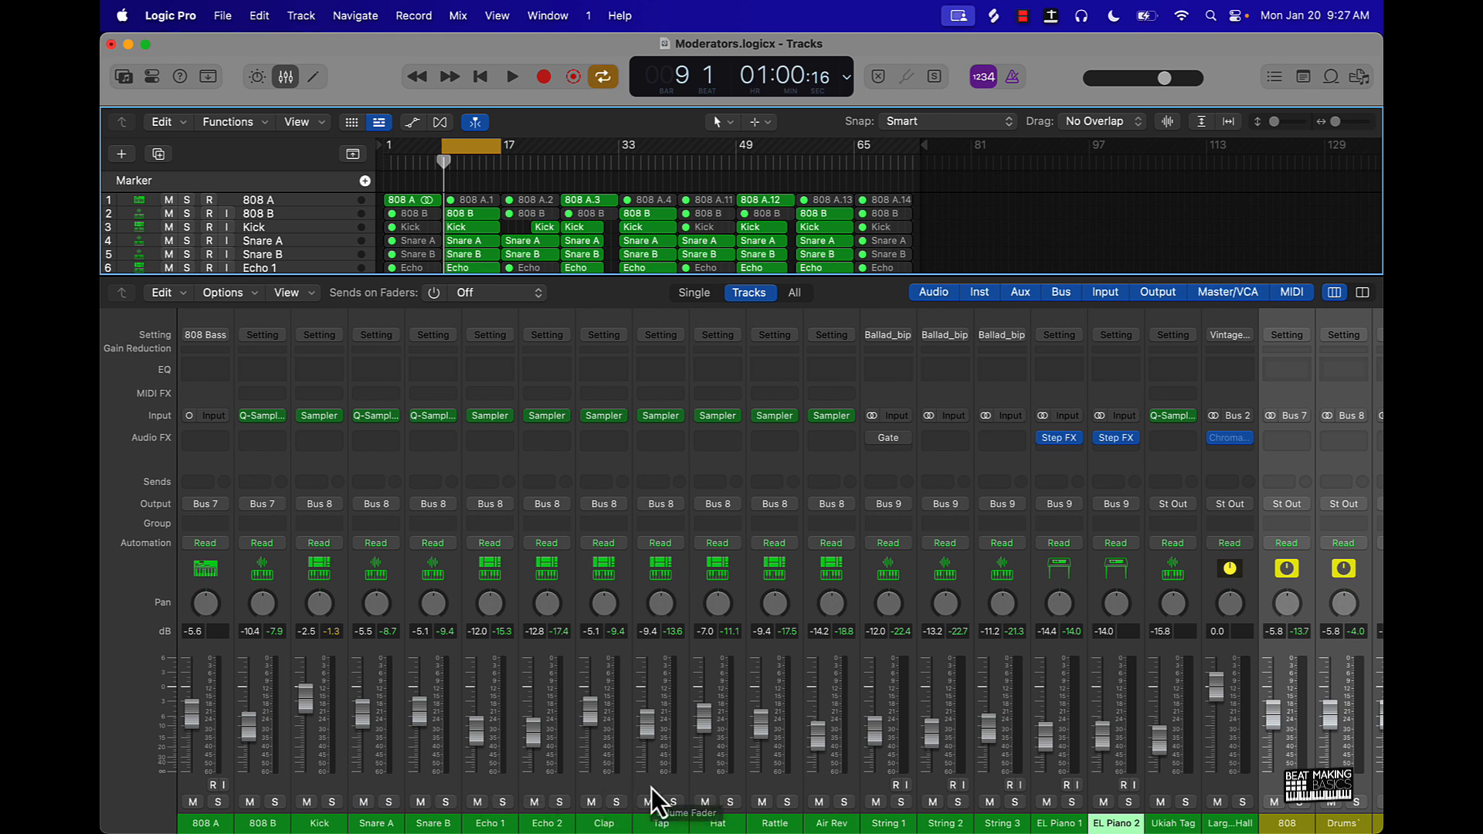
- Pan Tap to +14, Hat -20, Rattle +27, String 1 -11, String 2 +10, String 3 -6, EL Piano 1 +14 and EL Piano 2 -14
left_click_drag(660, 604, 755, 589)
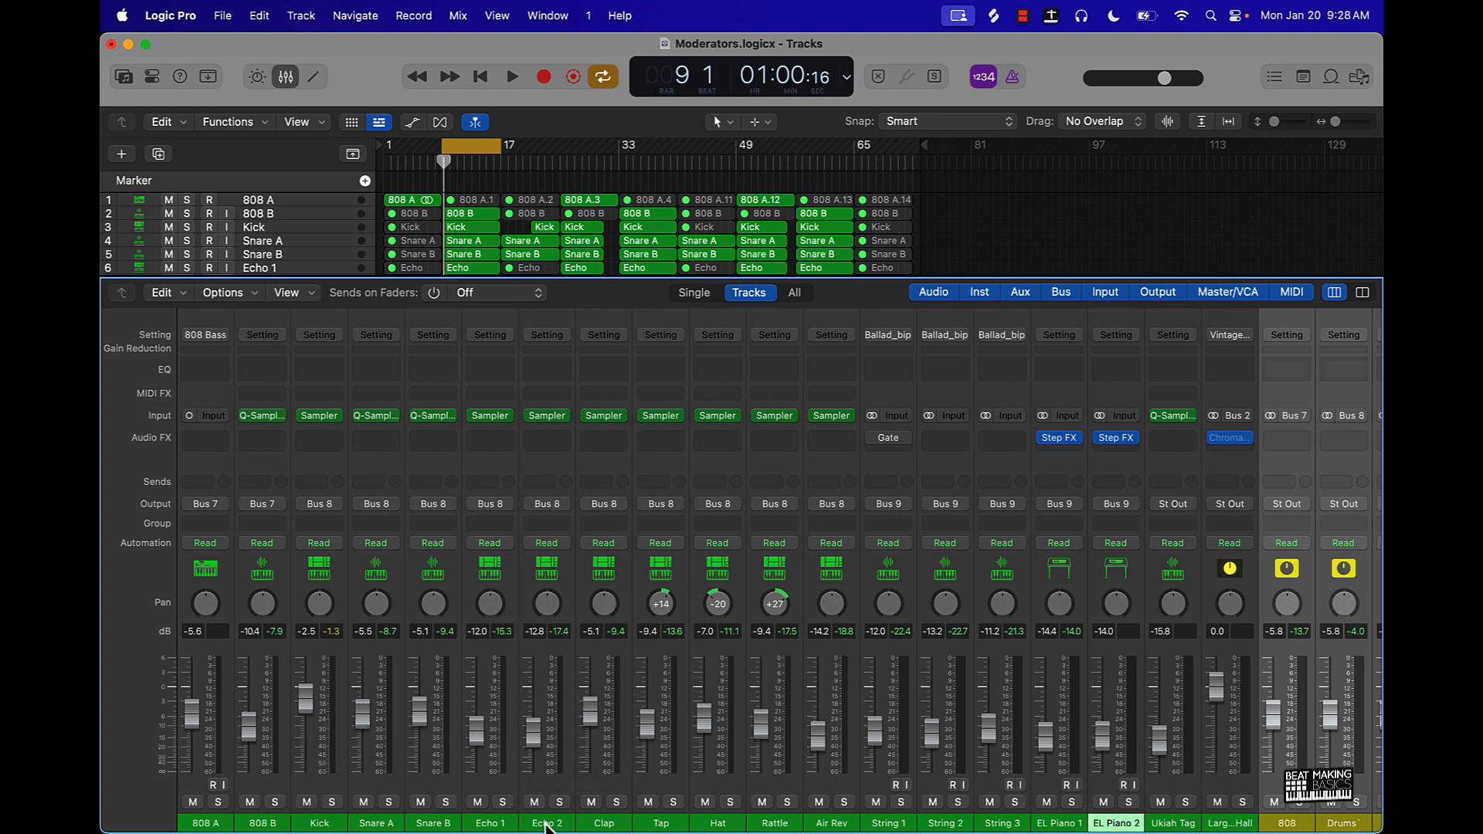
left_click_drag(890, 604, 938, 593)
left_click_drag(1060, 610, 1064, 592)
- During loop playback, pan Hat to -25, Tap +23, Echo 1 -15, Echo 2 +23, String 2 +13, String 3 -8 and EL Piano 1 +24
left_click(915, 219)
key("space")
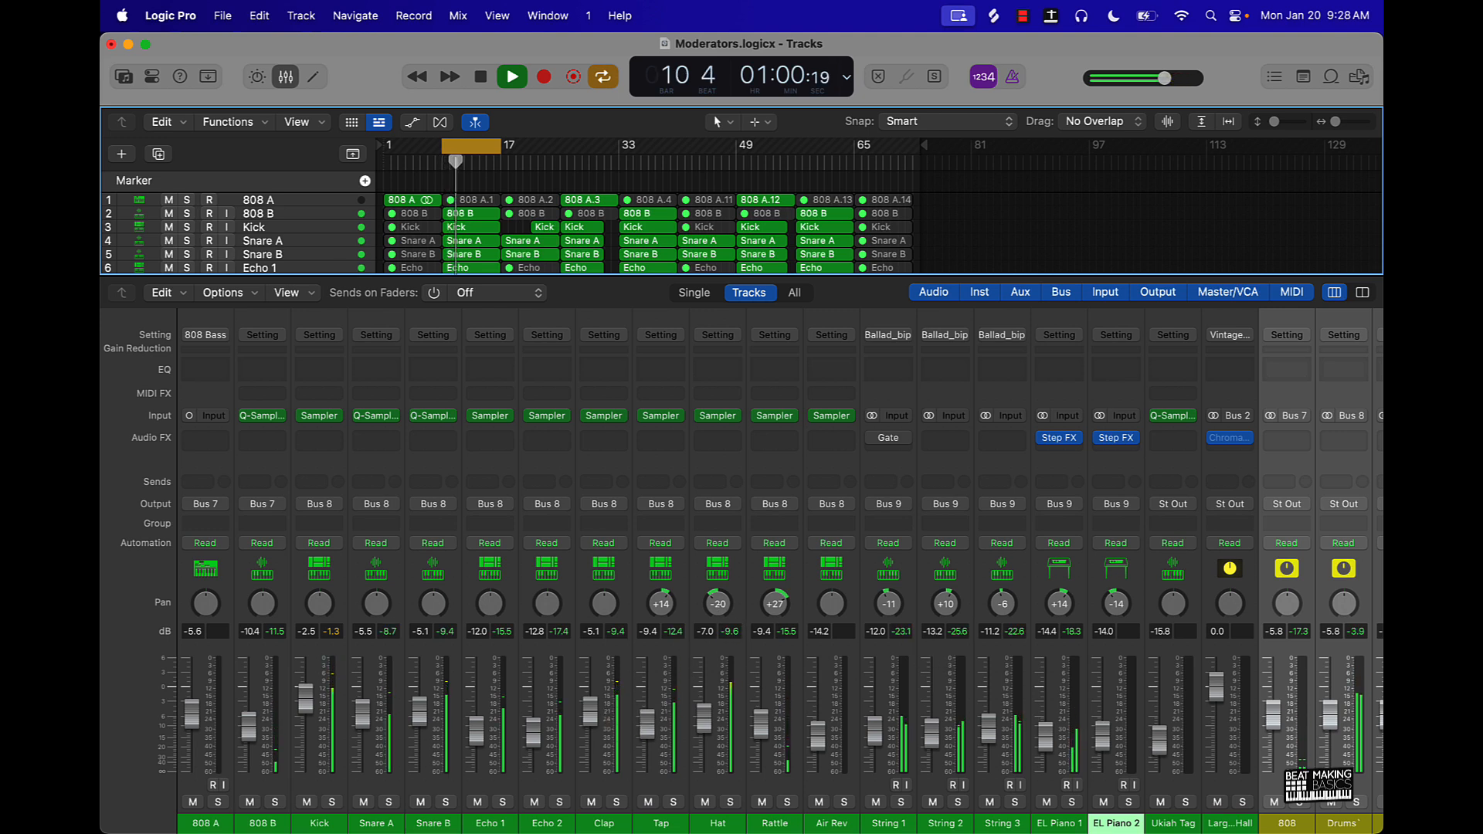
left_click_drag(726, 608, 675, 607)
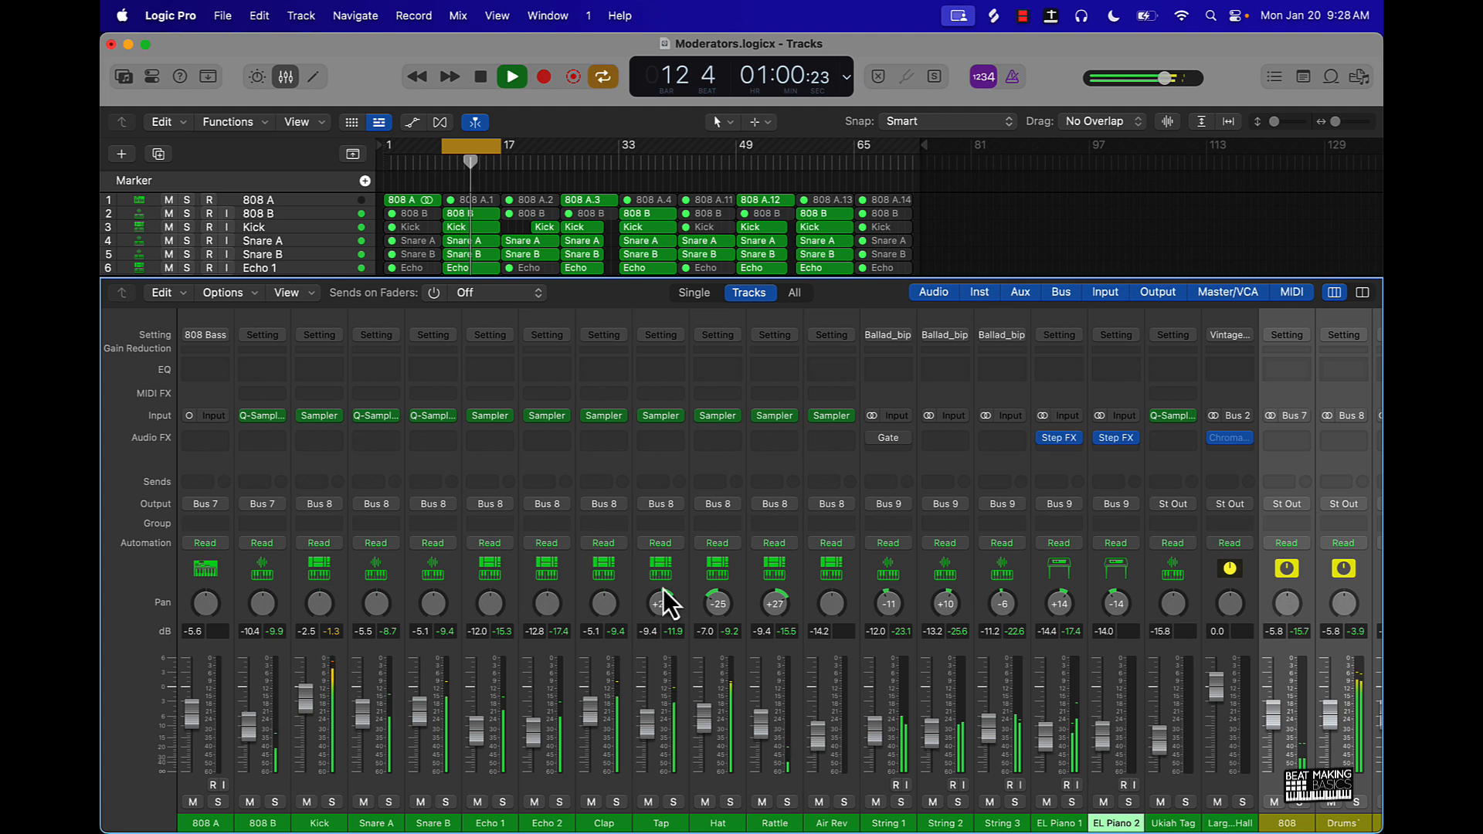
left_click_drag(547, 604, 489, 617)
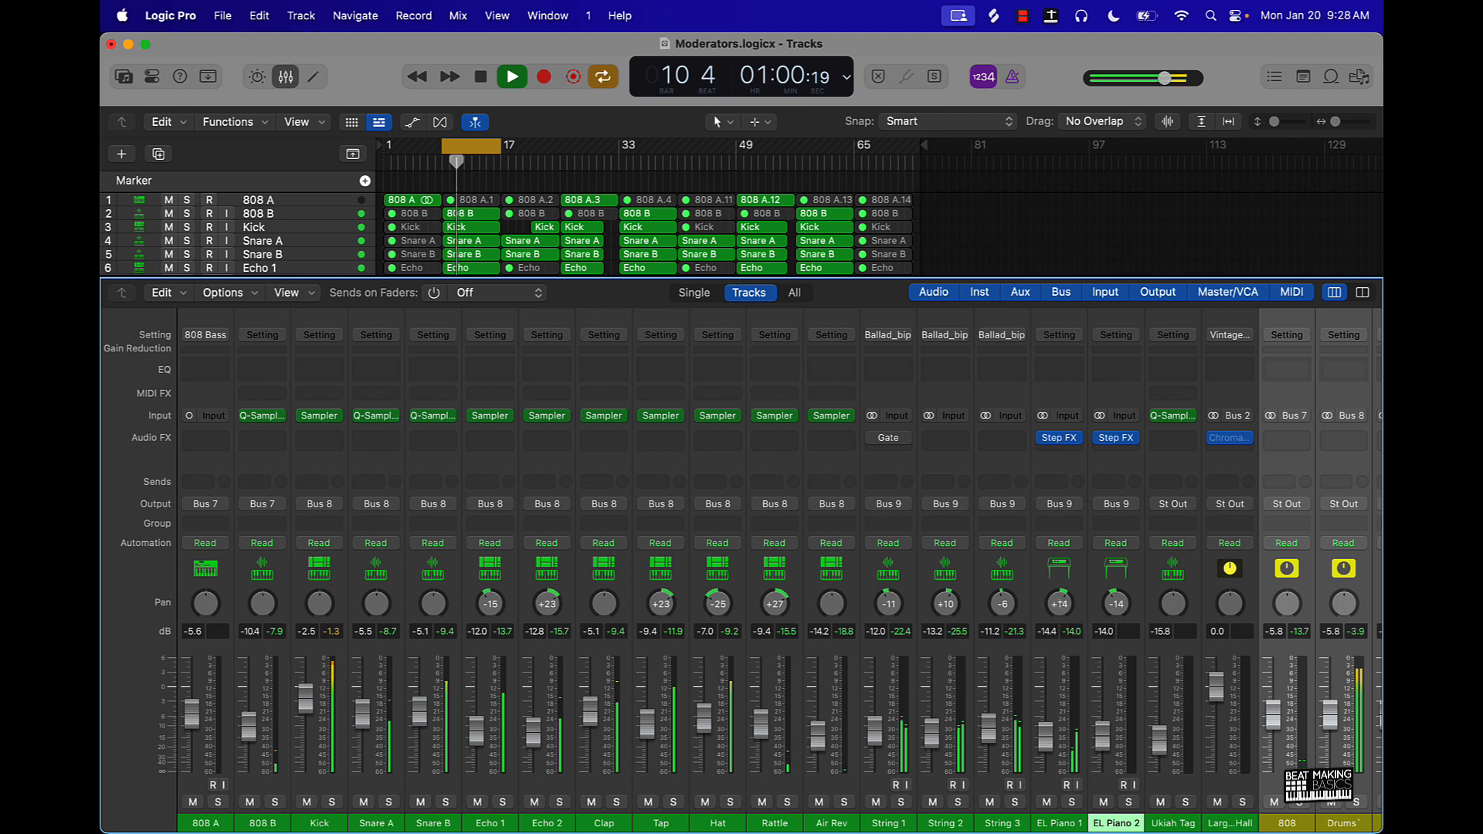
left_click_drag(1067, 616, 958, 608)
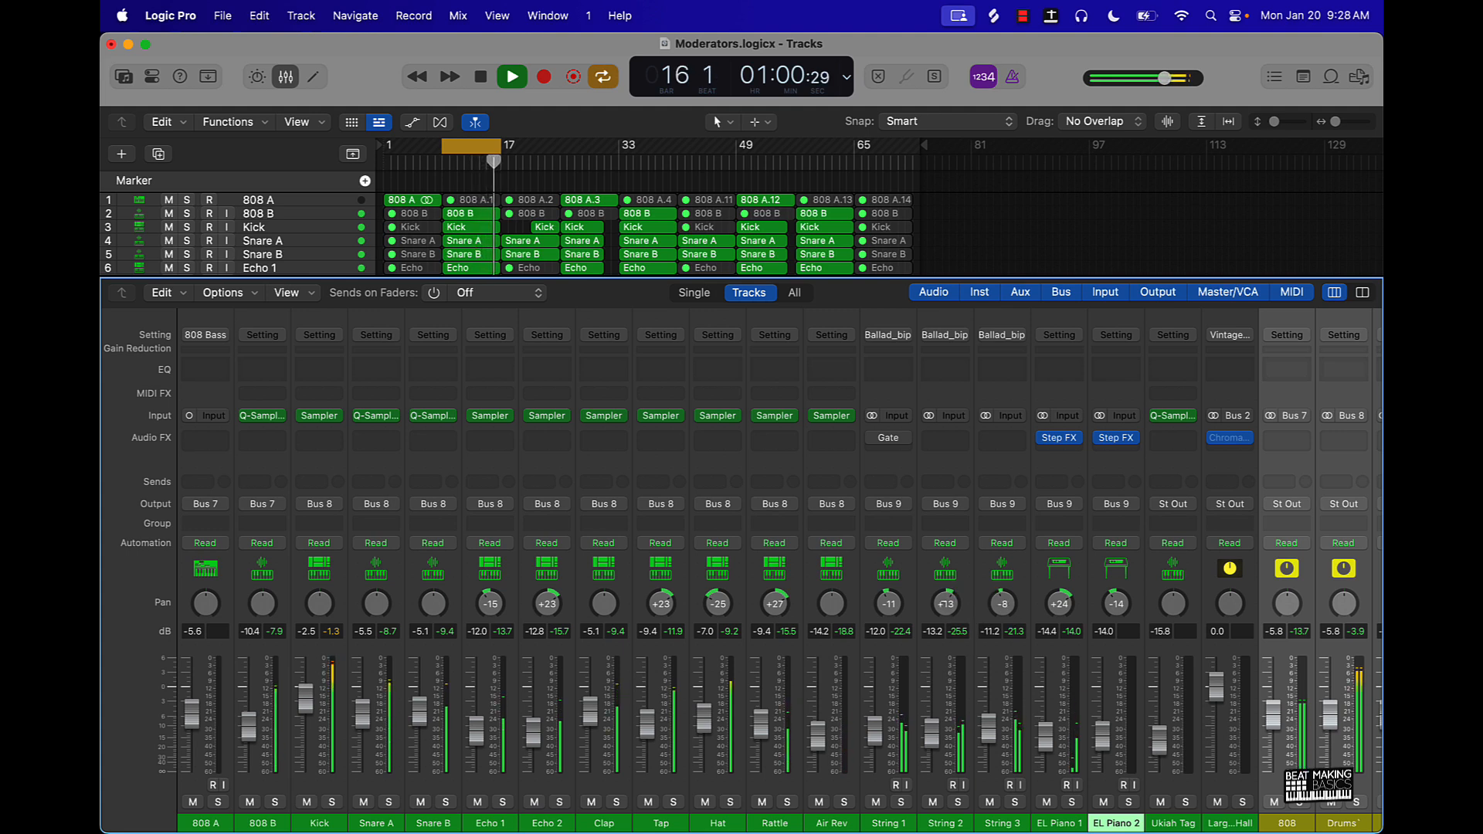
scroll(942, 608, "right", 1)
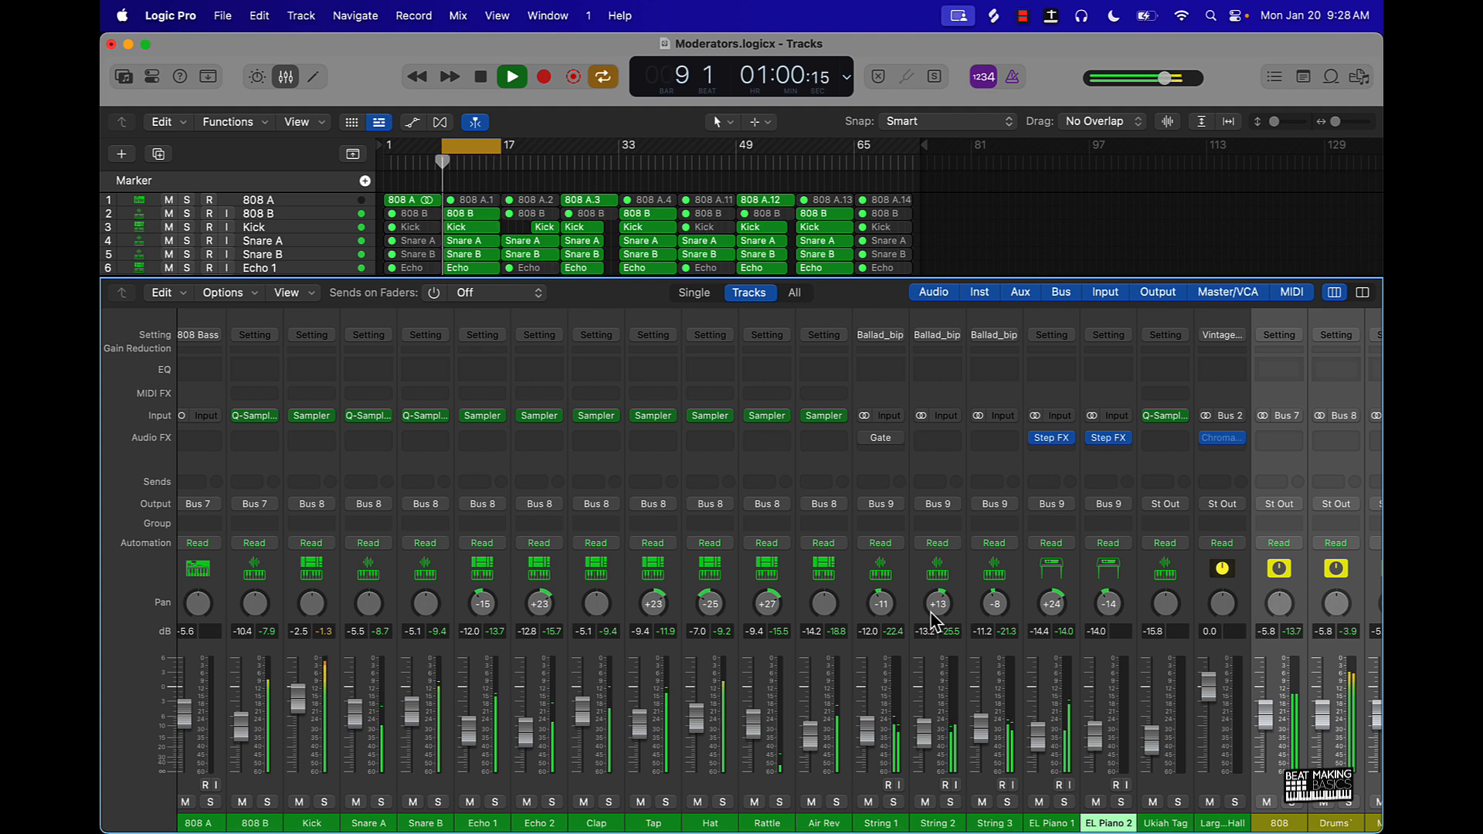
key("space")
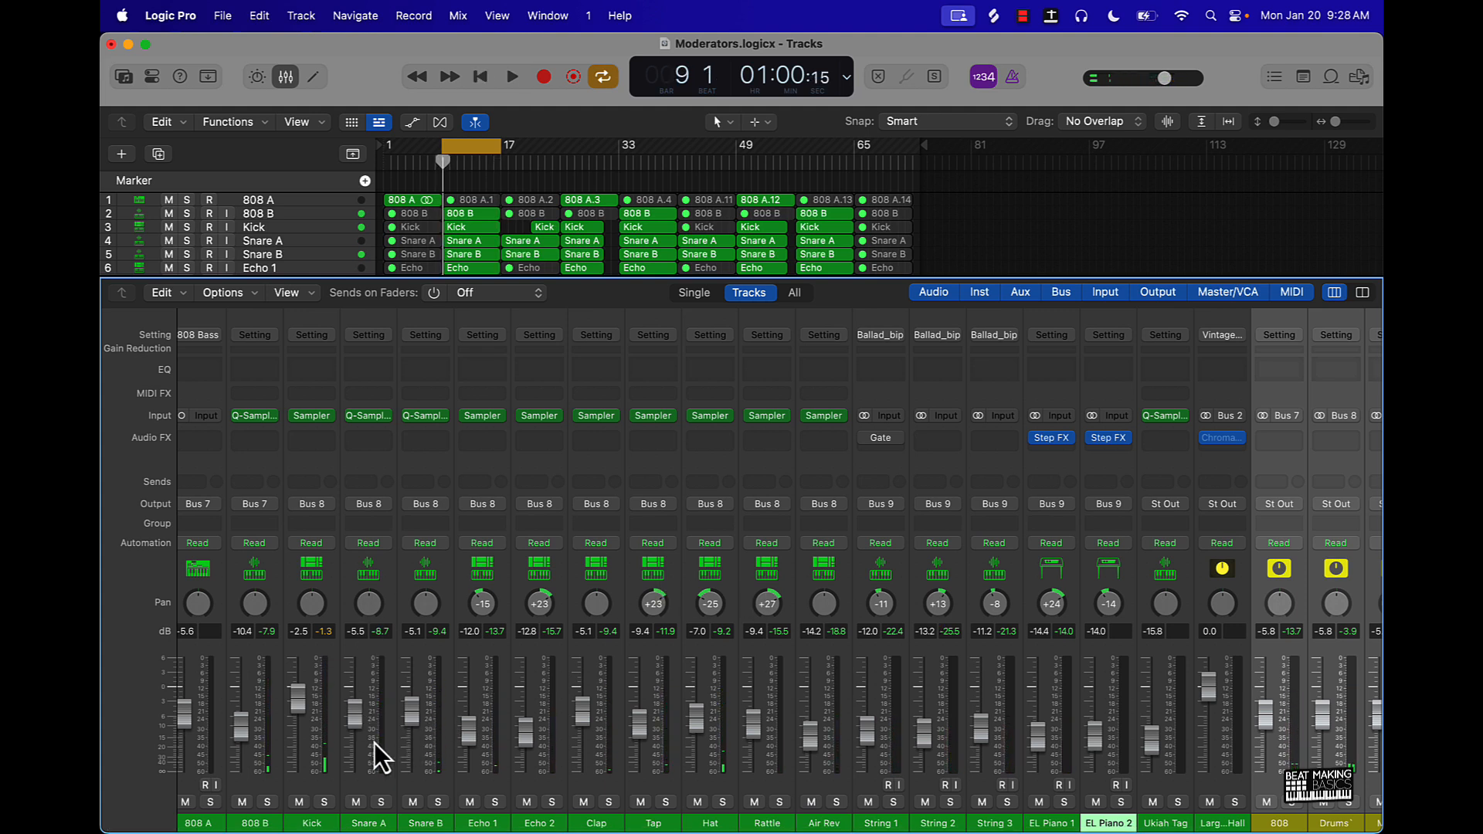
- Add a Channel EQ to the 808 A and String 1 channels and arrange both EQ windows side by side
scroll(232, 680, "left", 2)
scroll(216, 683, "right", 1)
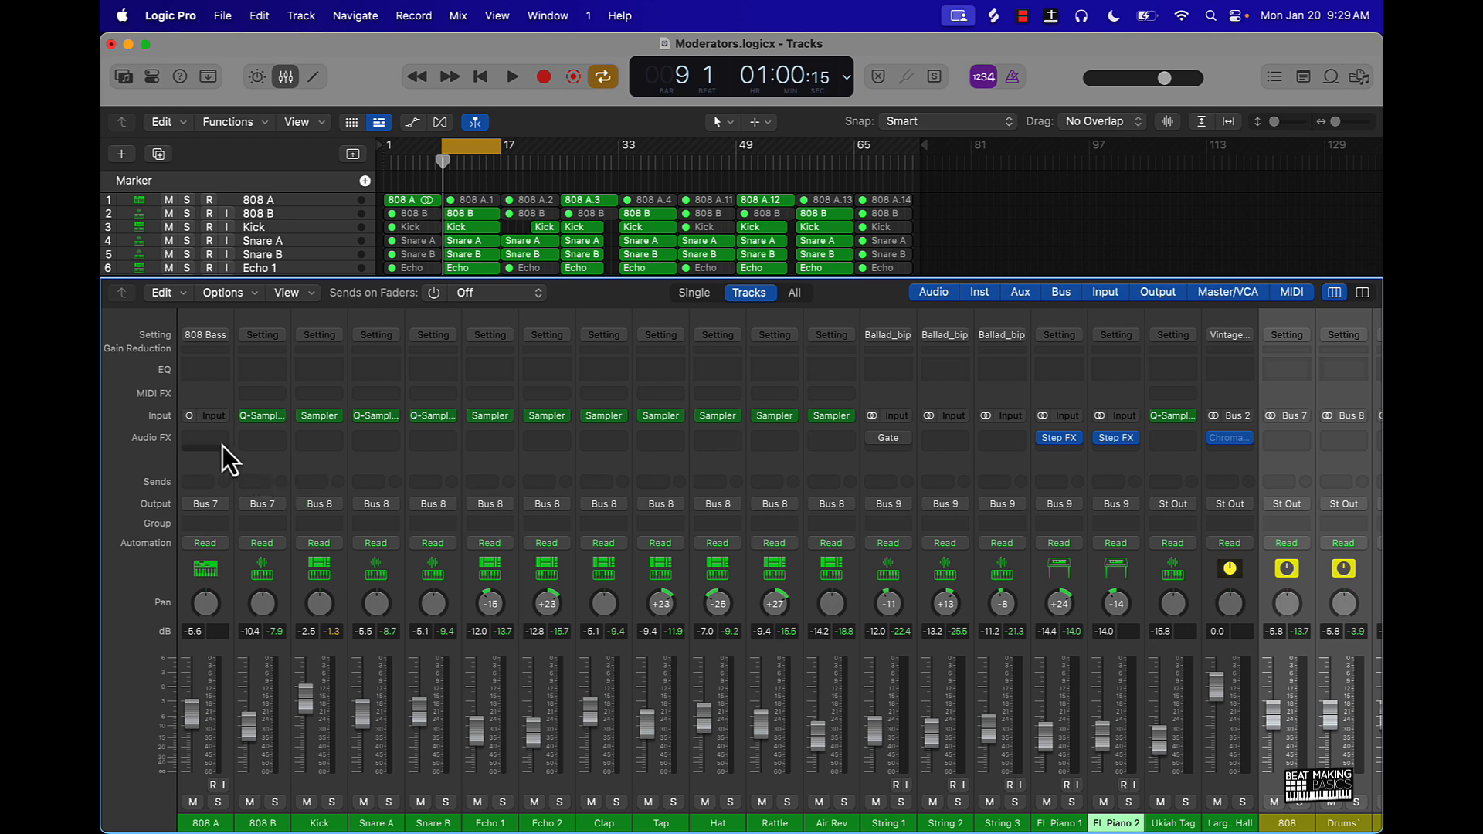
left_click(197, 366)
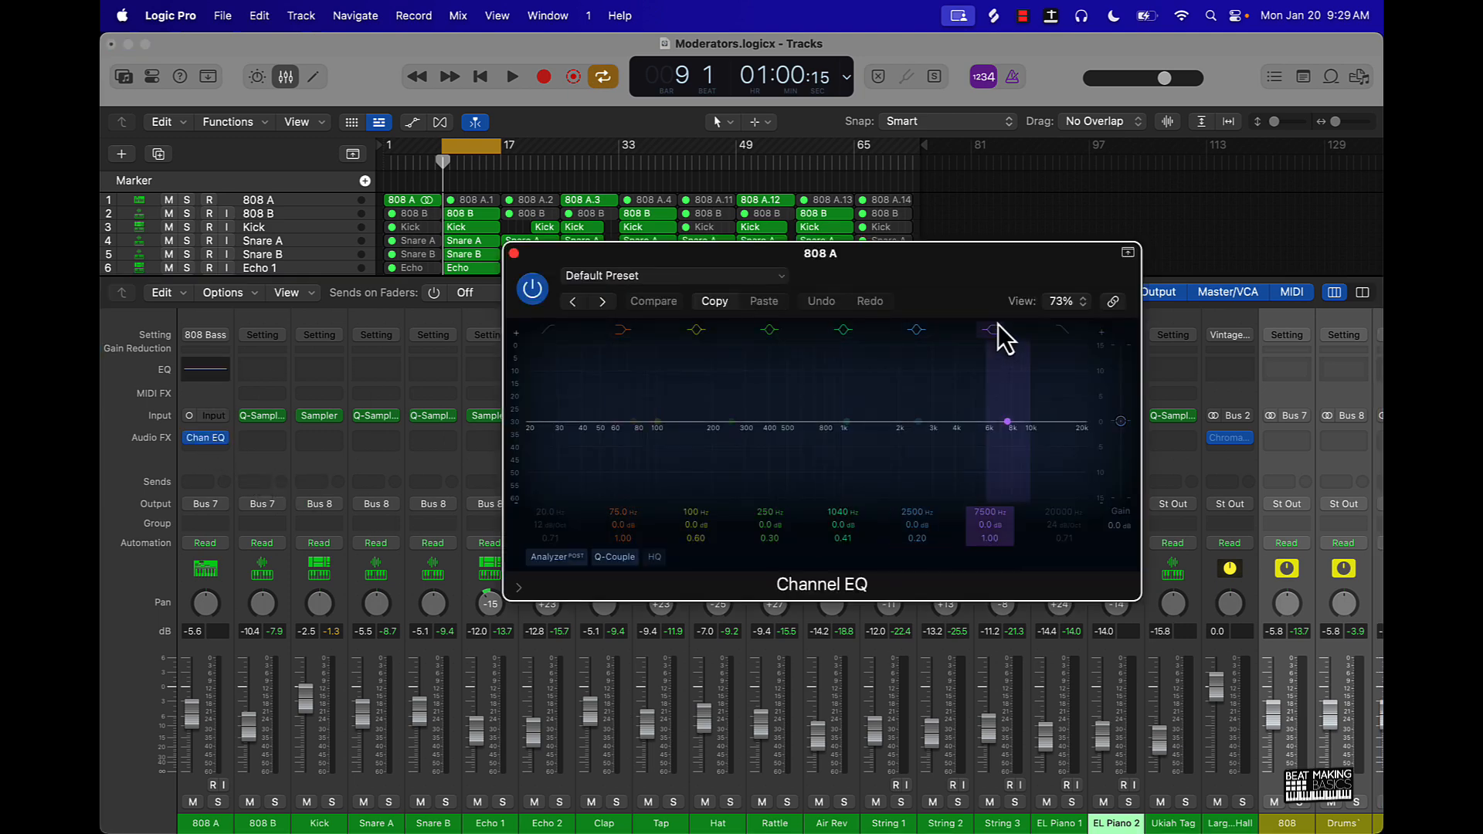
left_click_drag(979, 287, 661, 290)
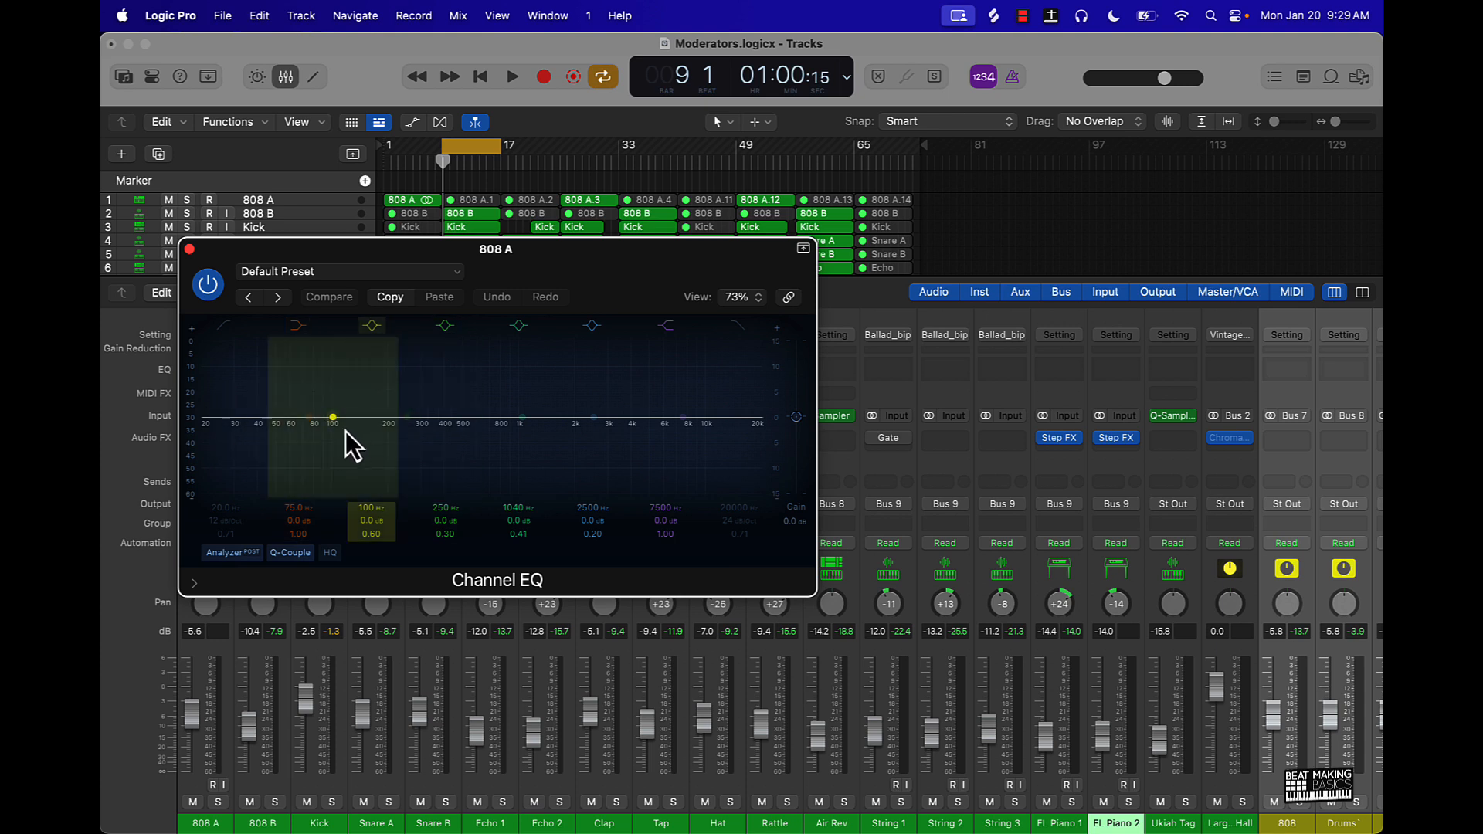
left_click(889, 823)
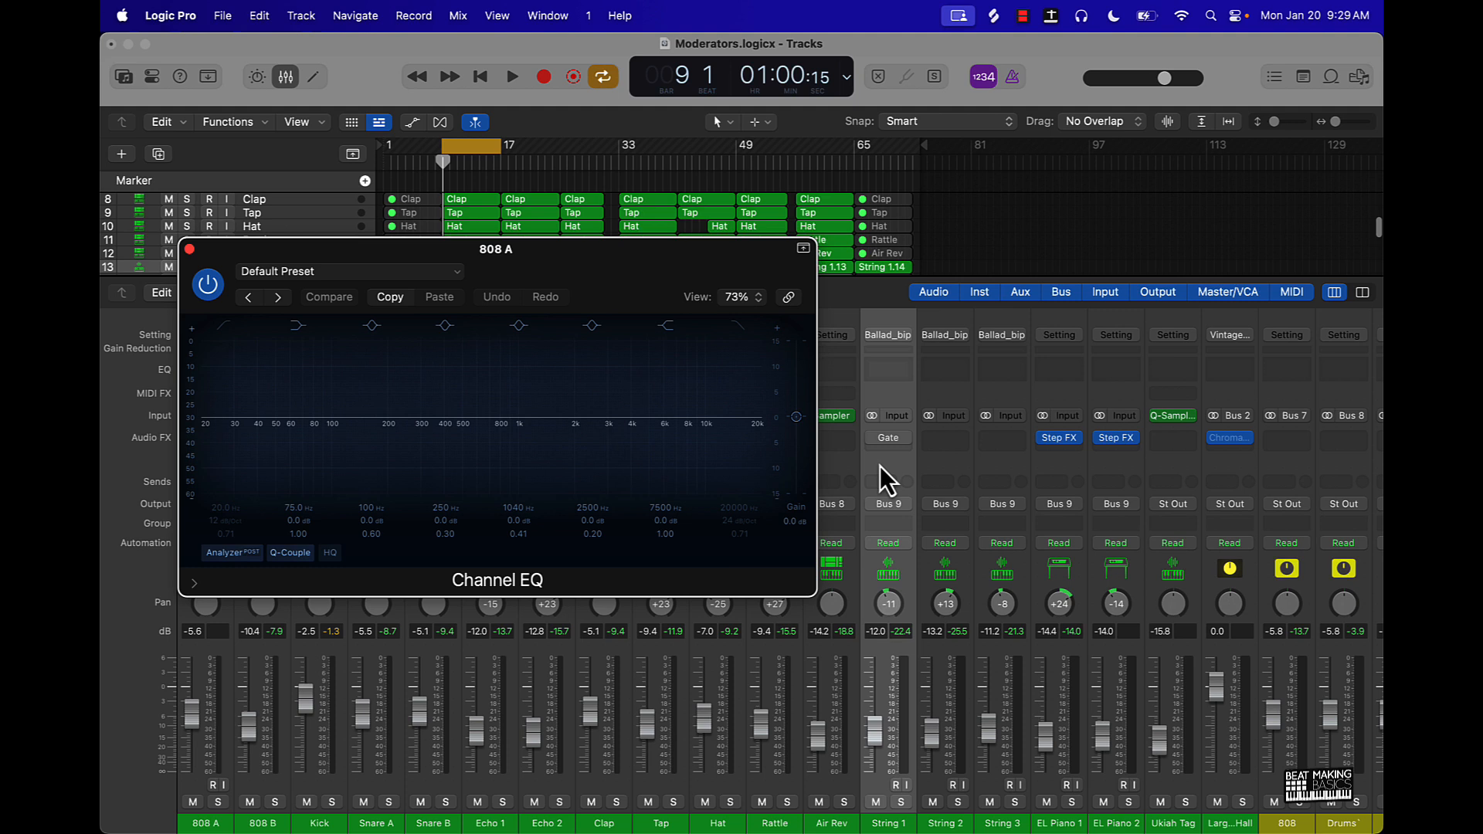
left_click(883, 374)
left_click_drag(714, 260, 990, 260)
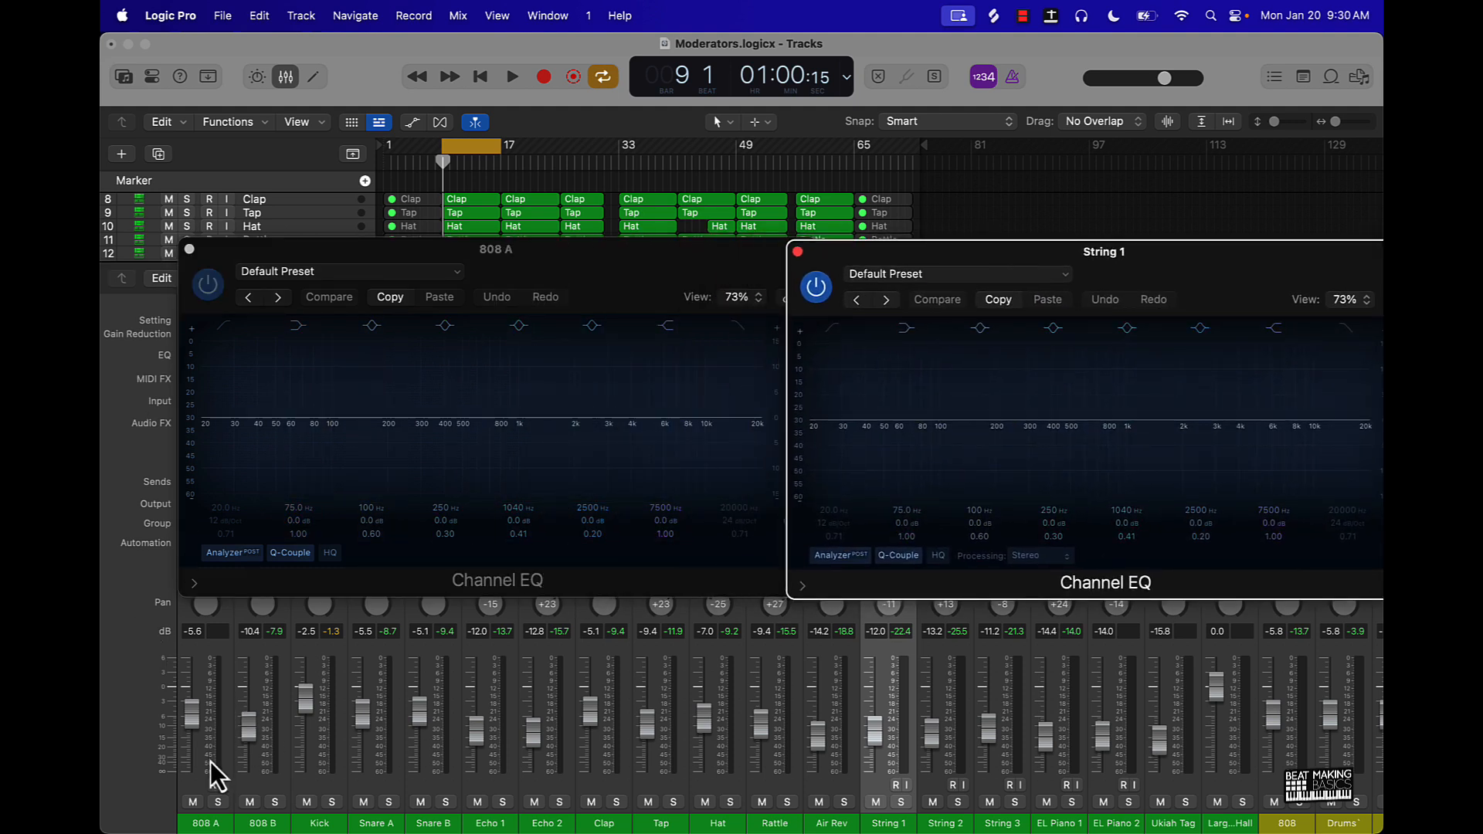
- Solo only the 808 B and String 1 channels, leaving 808 A out of the solo
left_click(218, 802)
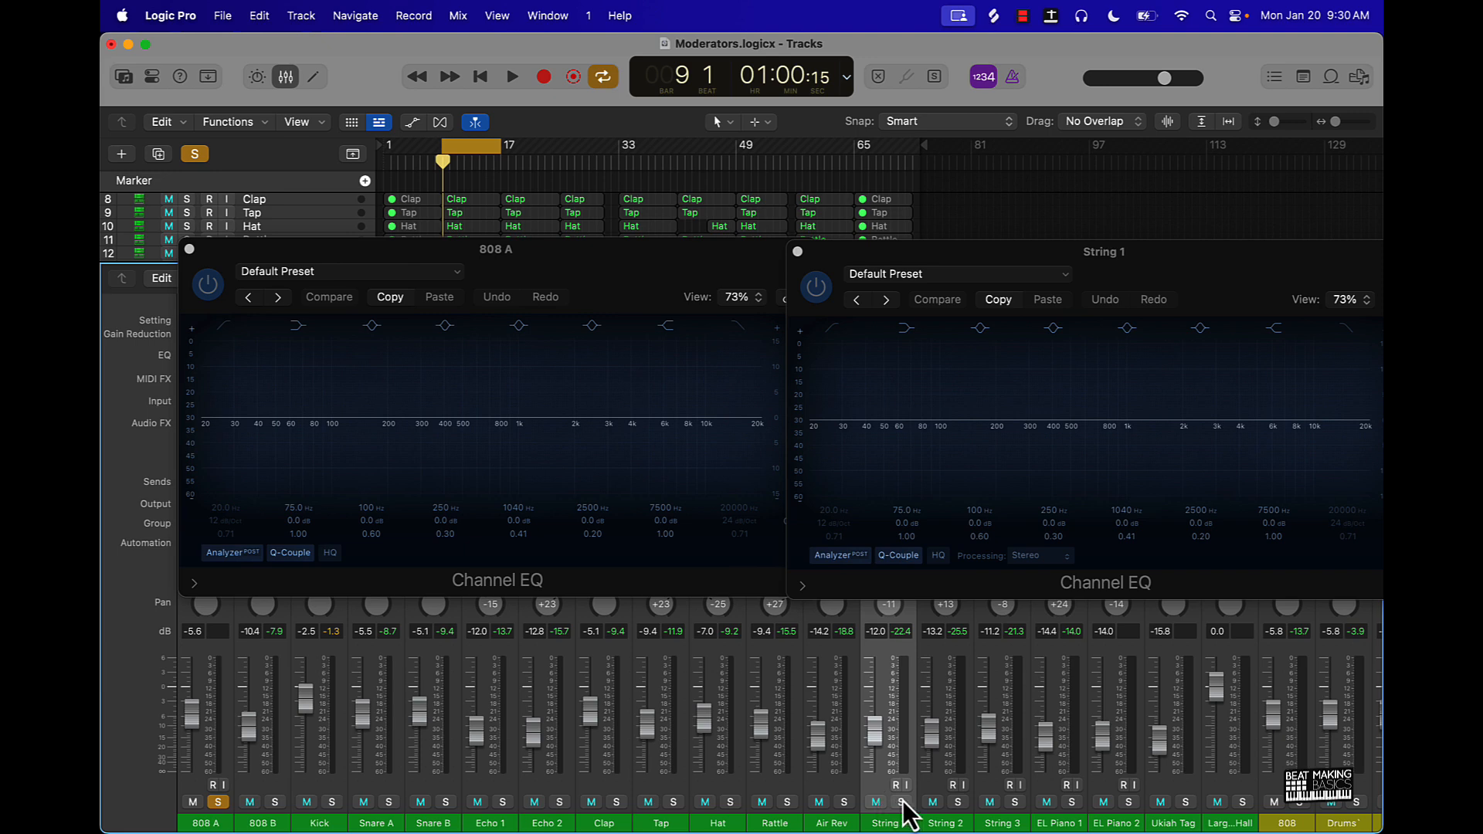
left_click(275, 803)
left_click(219, 802)
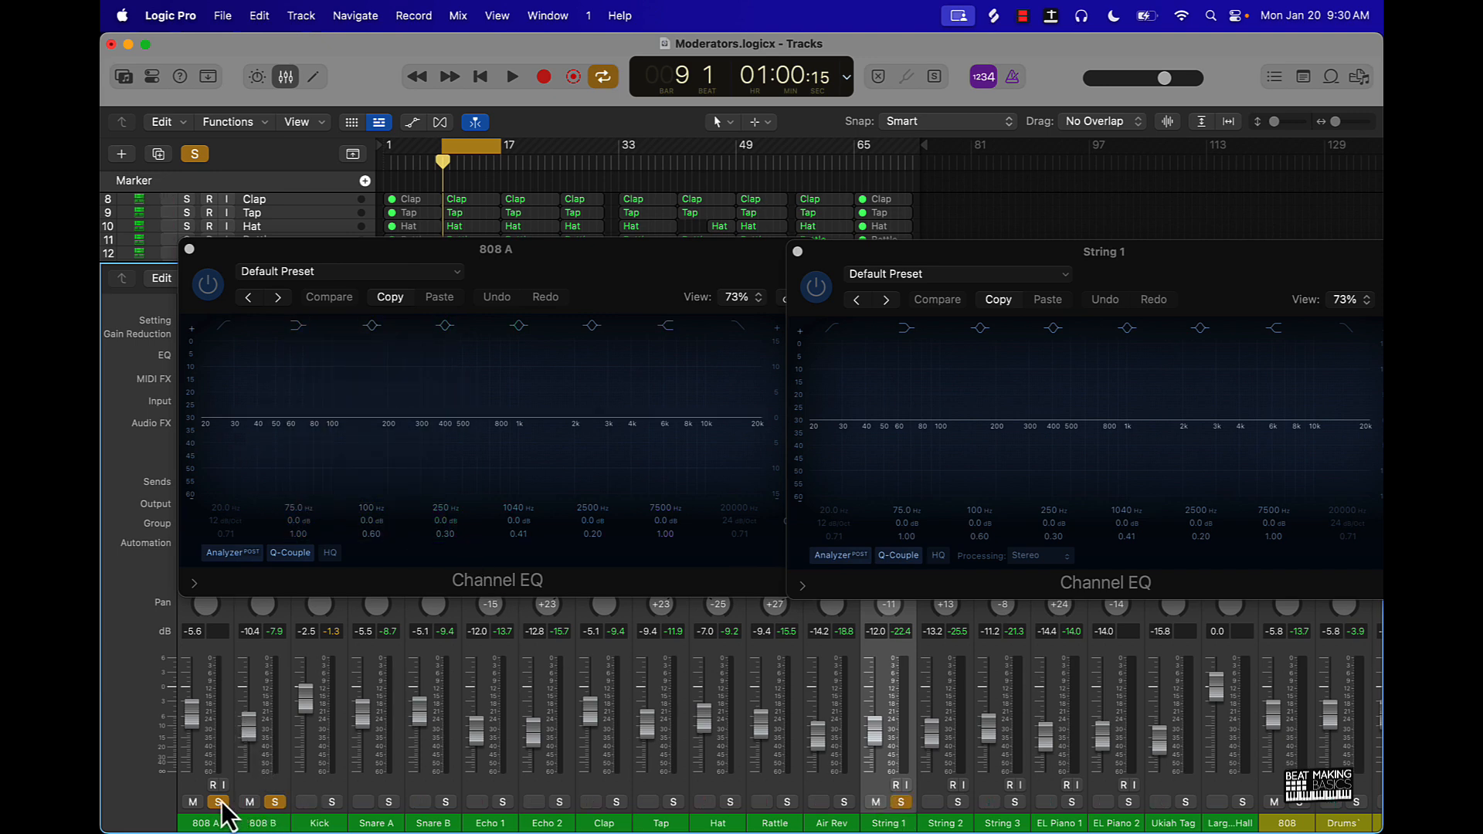
- Close the 808 A EQ window and add a Channel EQ to 808 B, placing it beside the String 1 EQ
left_click(188, 249)
left_click(258, 354)
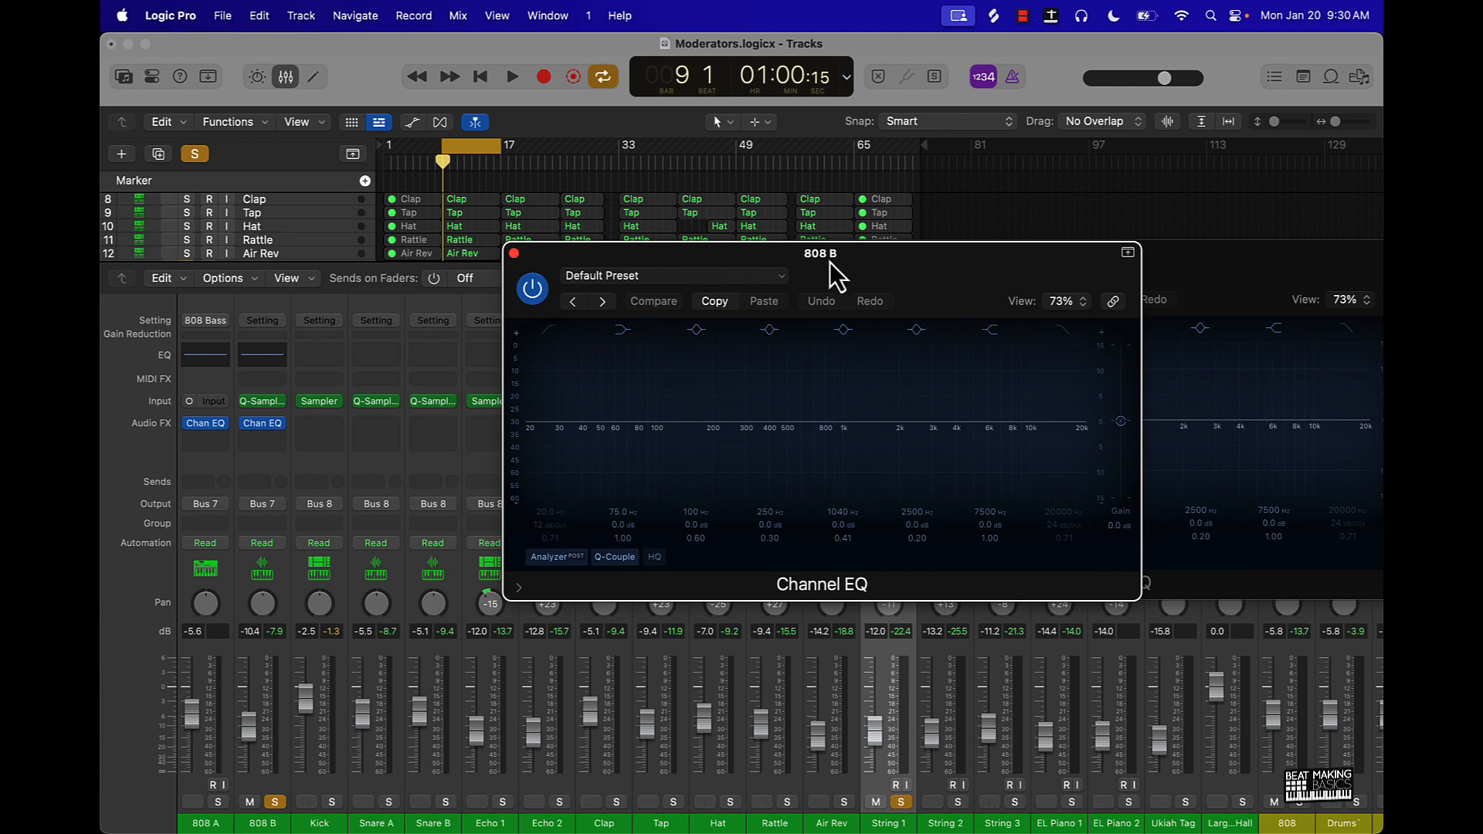
left_click_drag(933, 269, 575, 266)
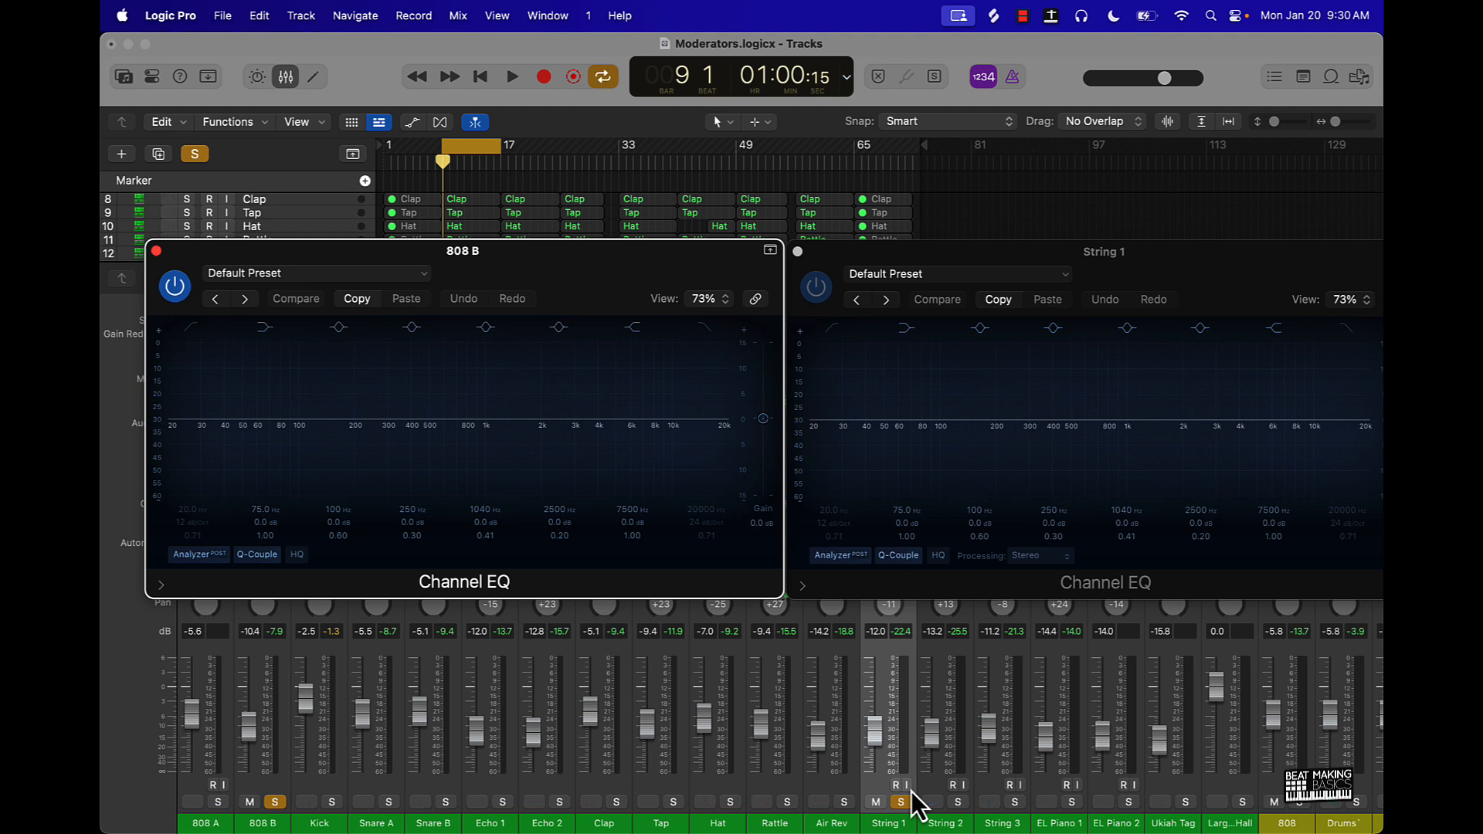
- Enable the low cut in String 1's Channel EQ and set it to 294 Hz at 18 dB/Oct while auditioning against 808 B
left_click(837, 330)
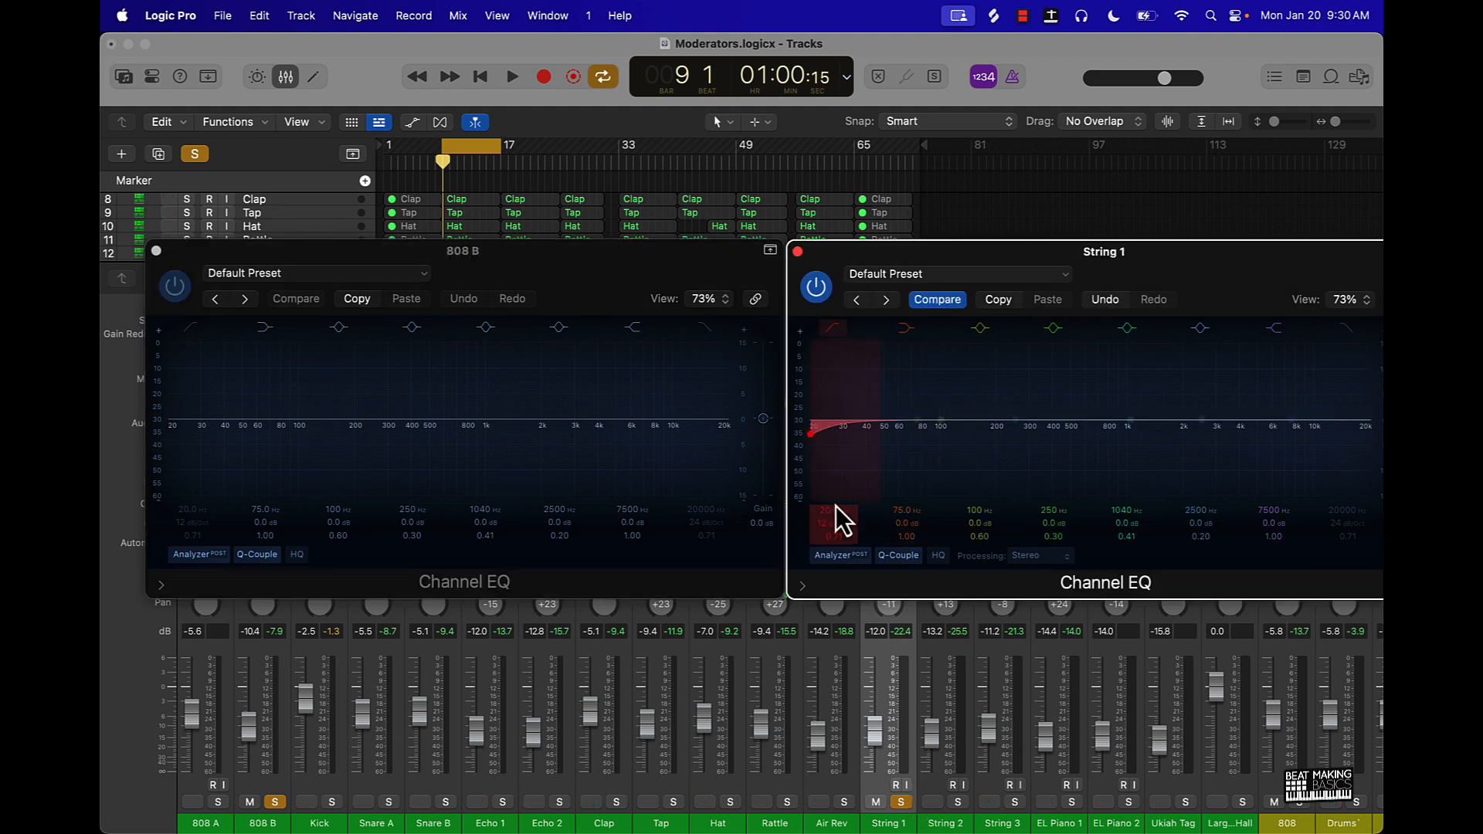
left_click_drag(836, 507, 837, 466)
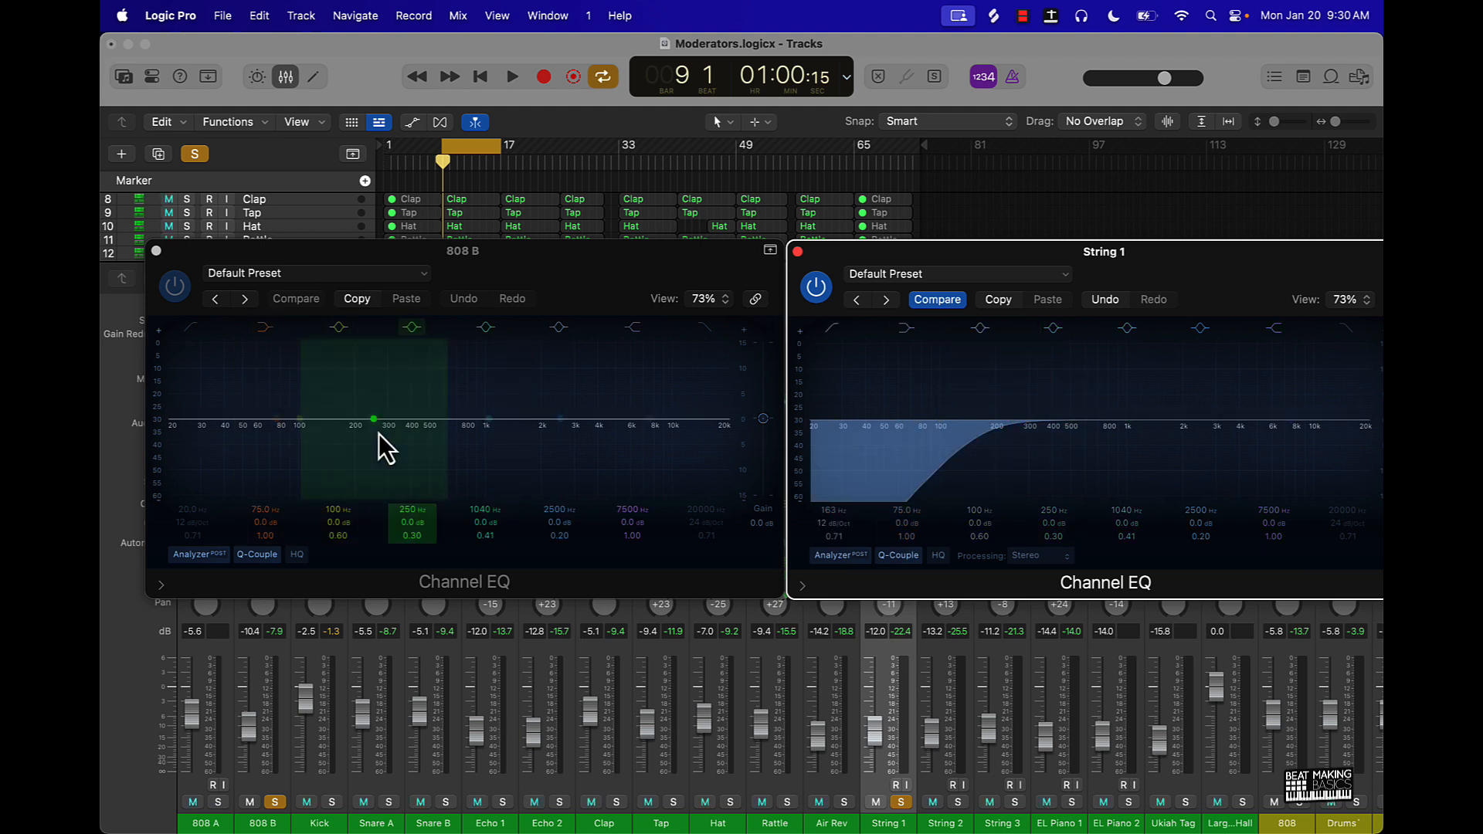
key("space")
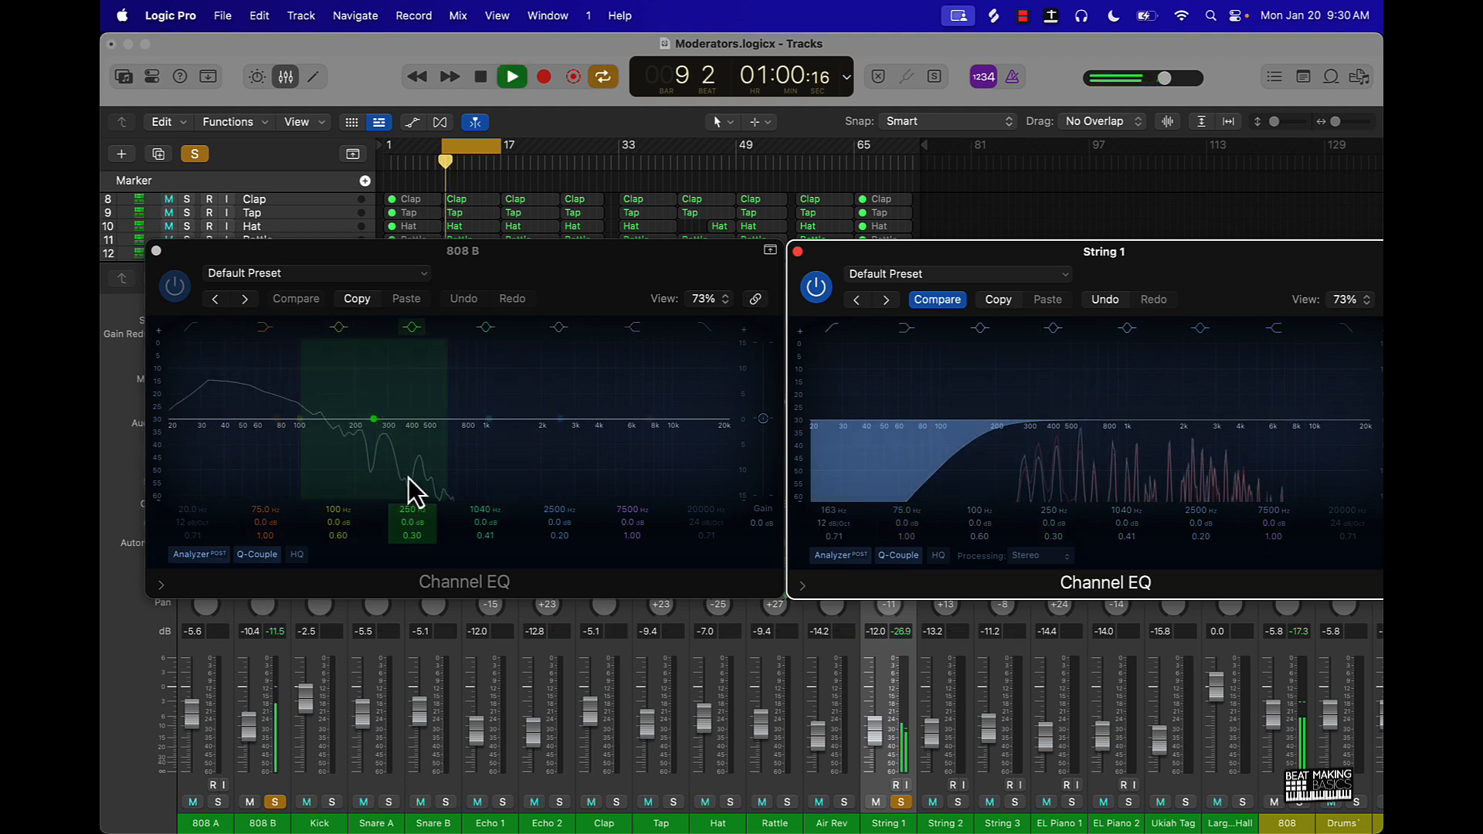
mouse_move(839, 511)
left_mouse_down()
mouse_move(839, 468)
mouse_move(837, 514)
left_mouse_up()
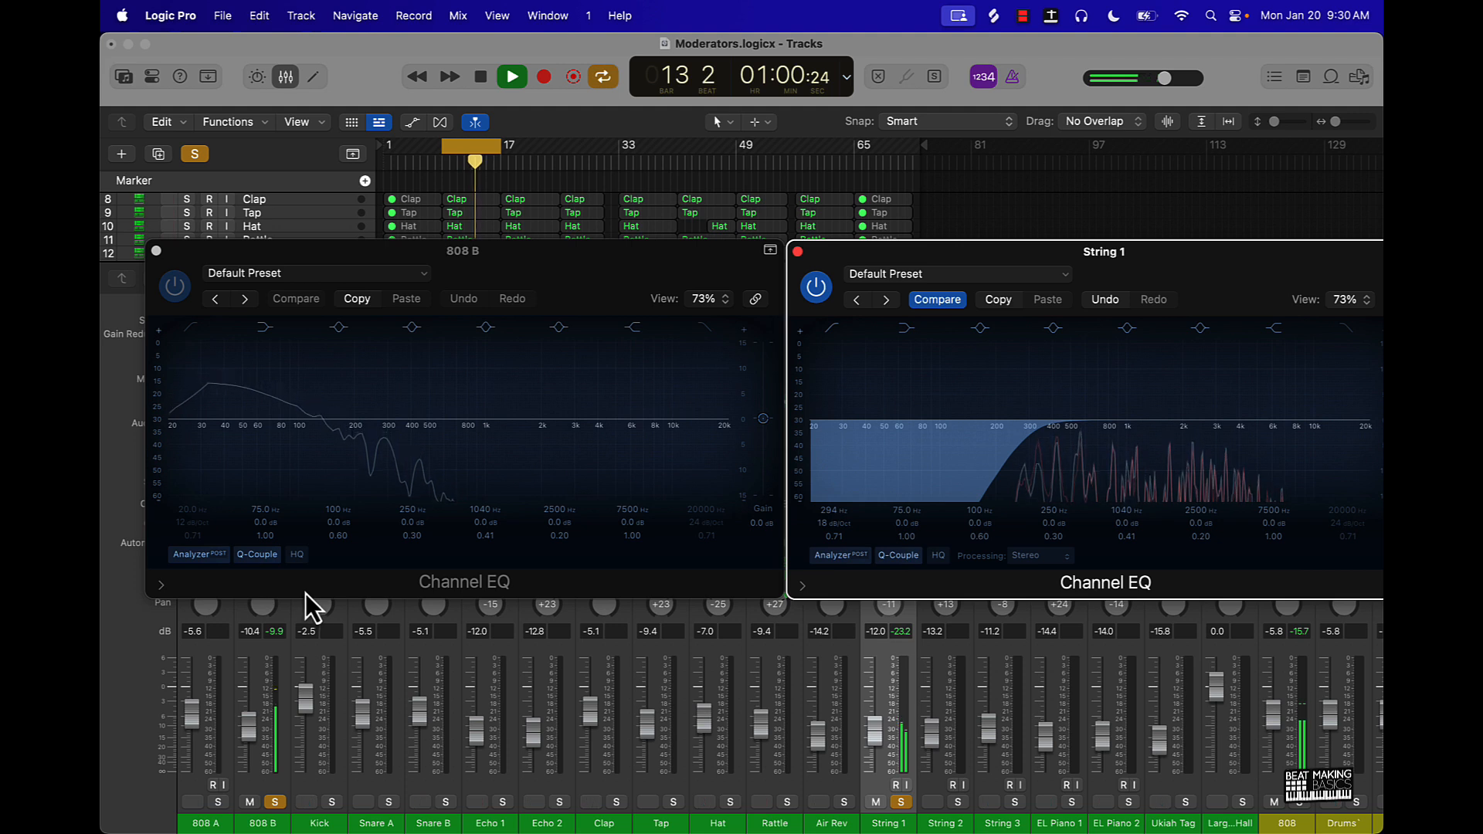
key("space")
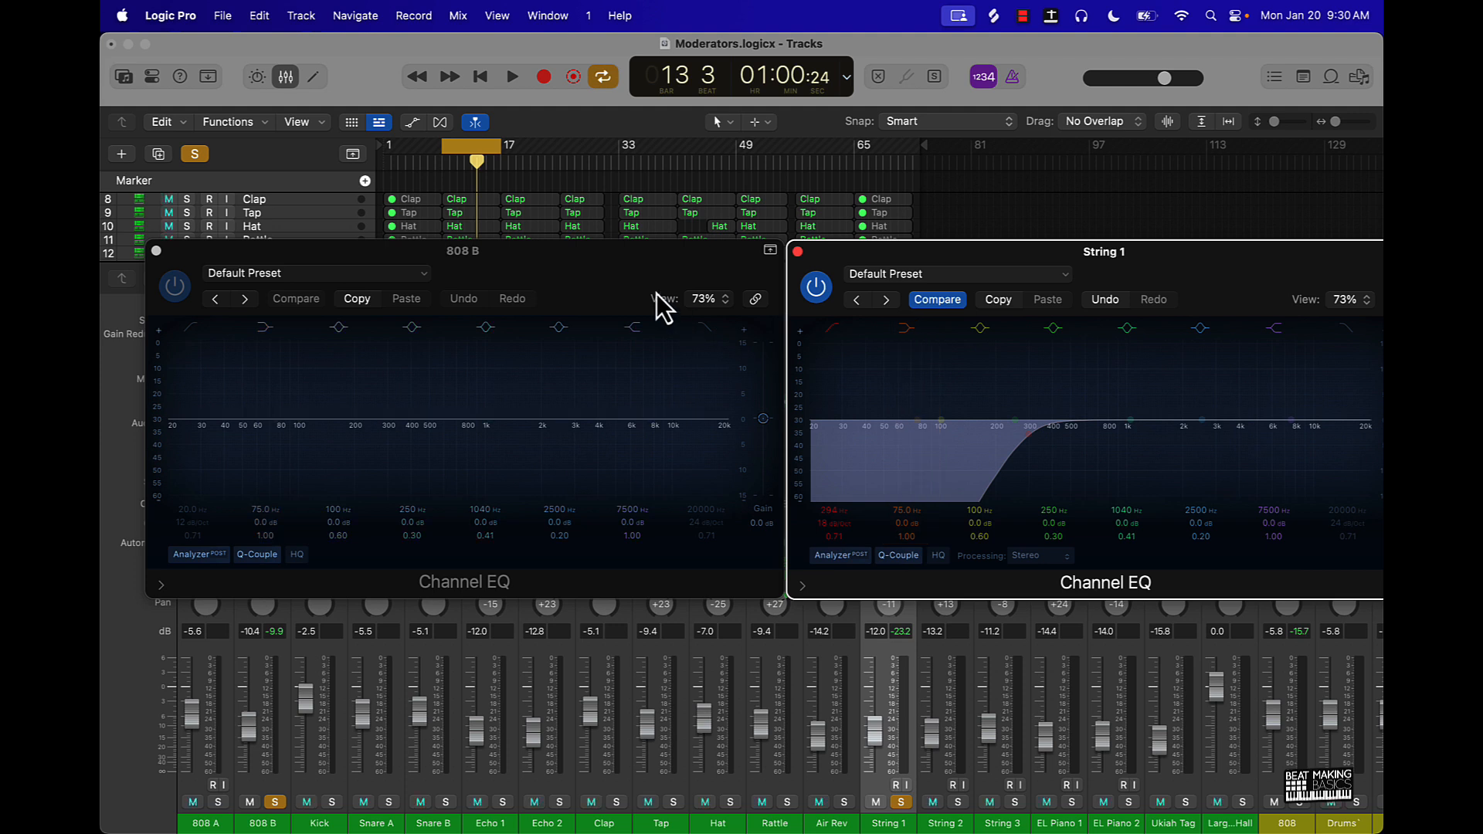
- Close the String 1 EQ window and copy its Channel EQ to String 2, String 3, EL Piano 1 and EL Piano 2
scroll(934, 652, "right", 2)
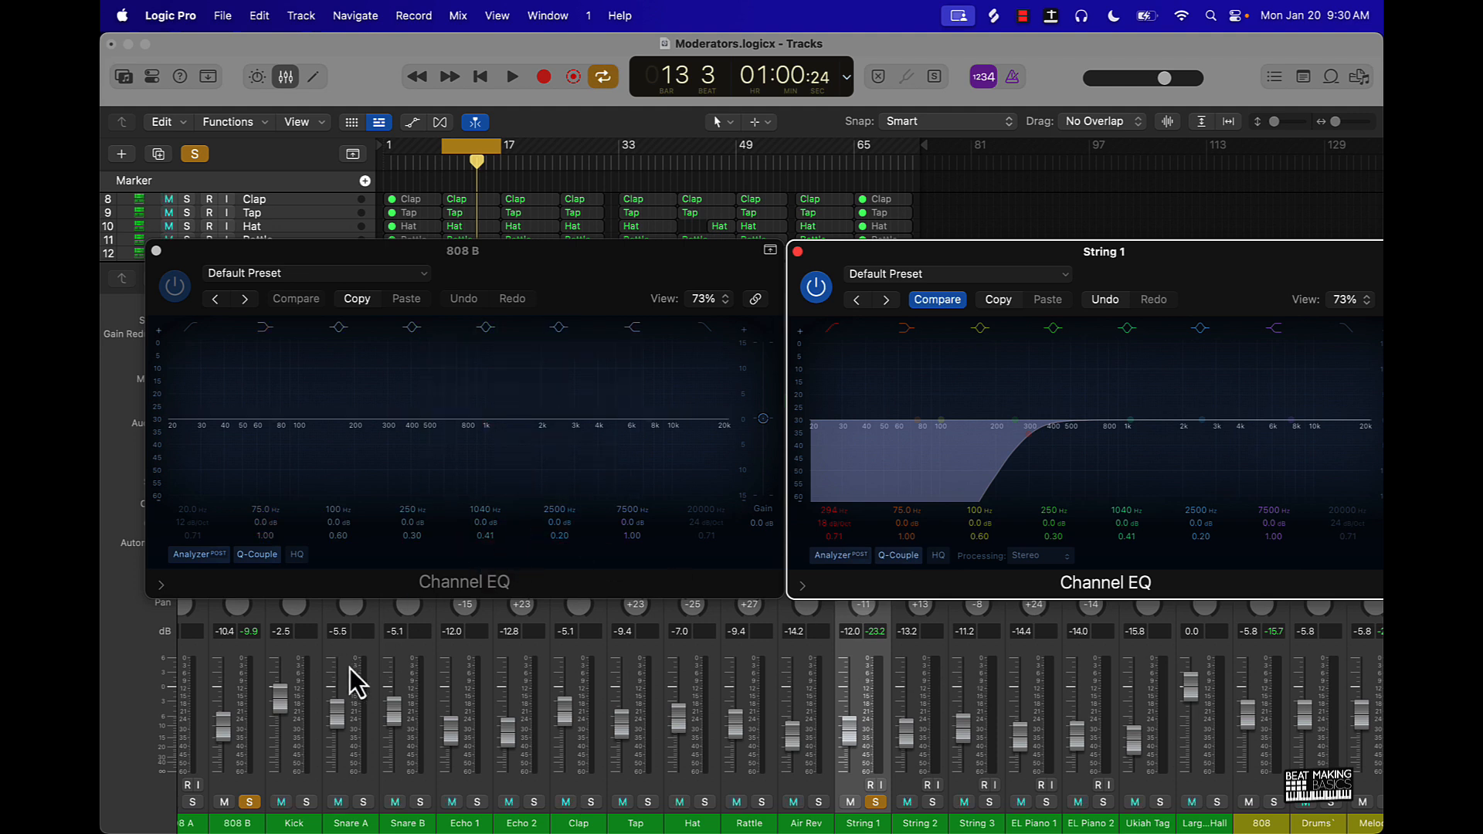
left_click(913, 791)
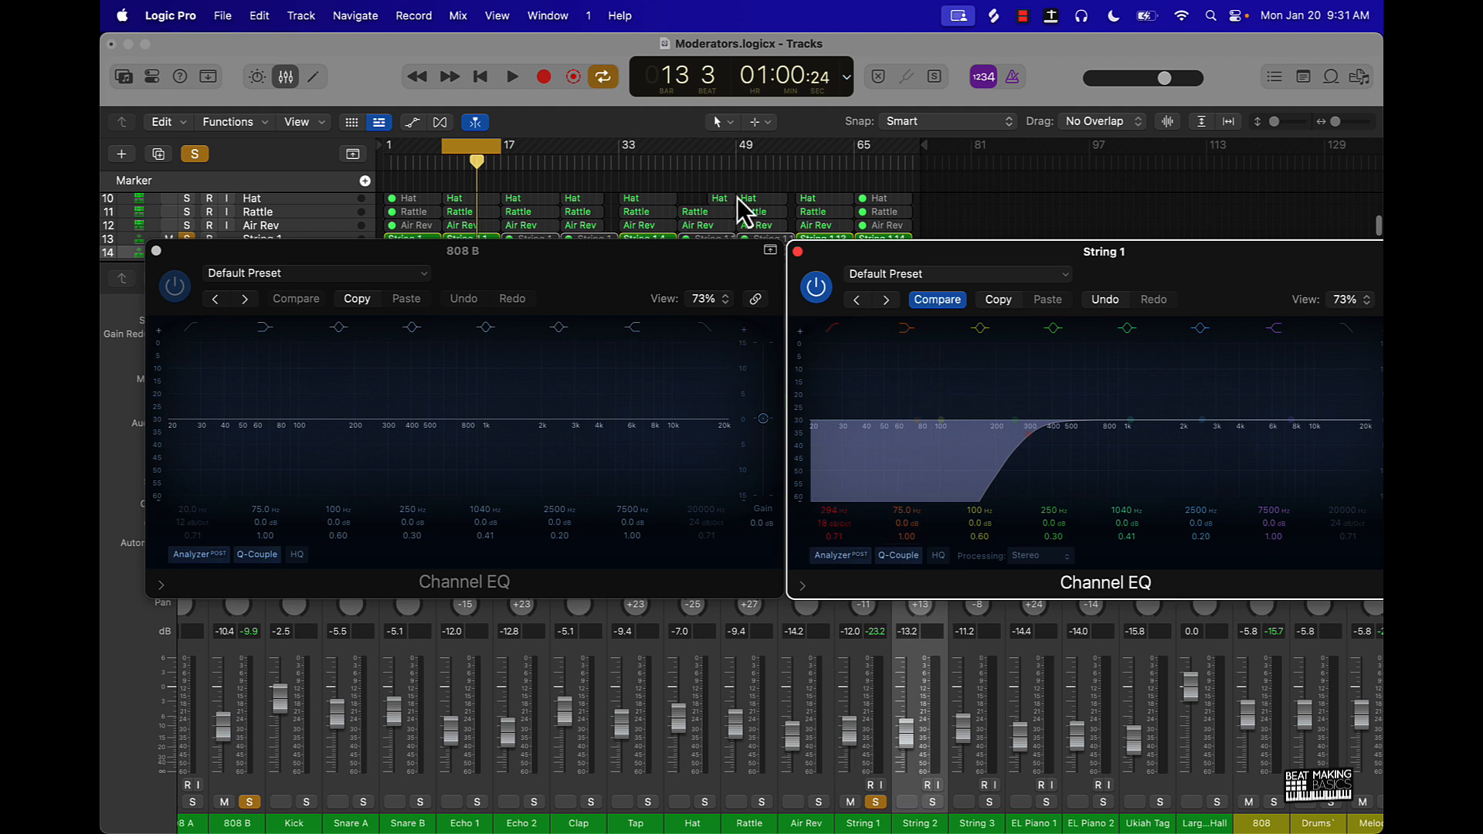
left_click(798, 252)
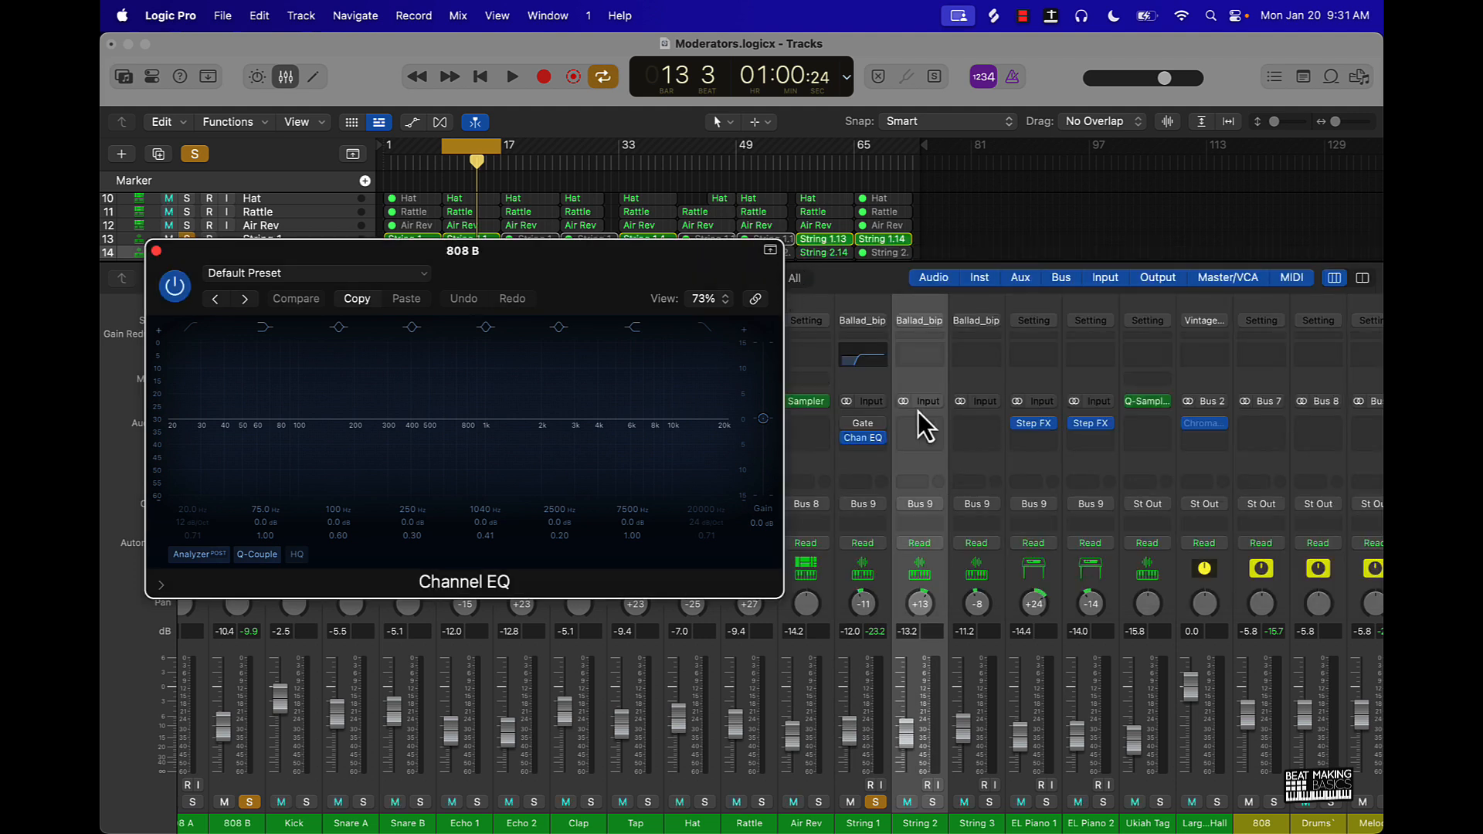
scroll(865, 435, "right", 1)
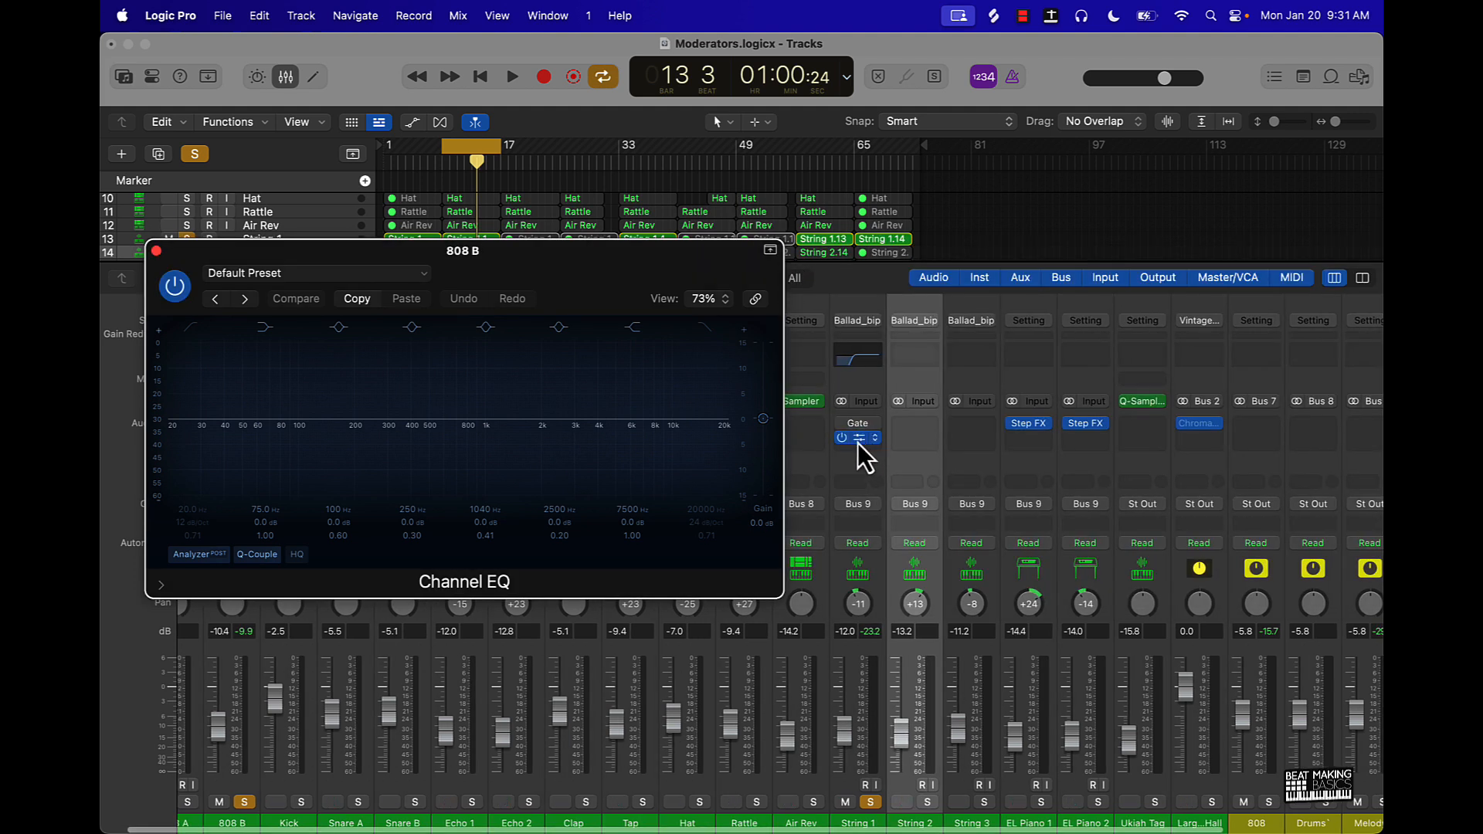
left_click_drag(857, 438, 1067, 439)
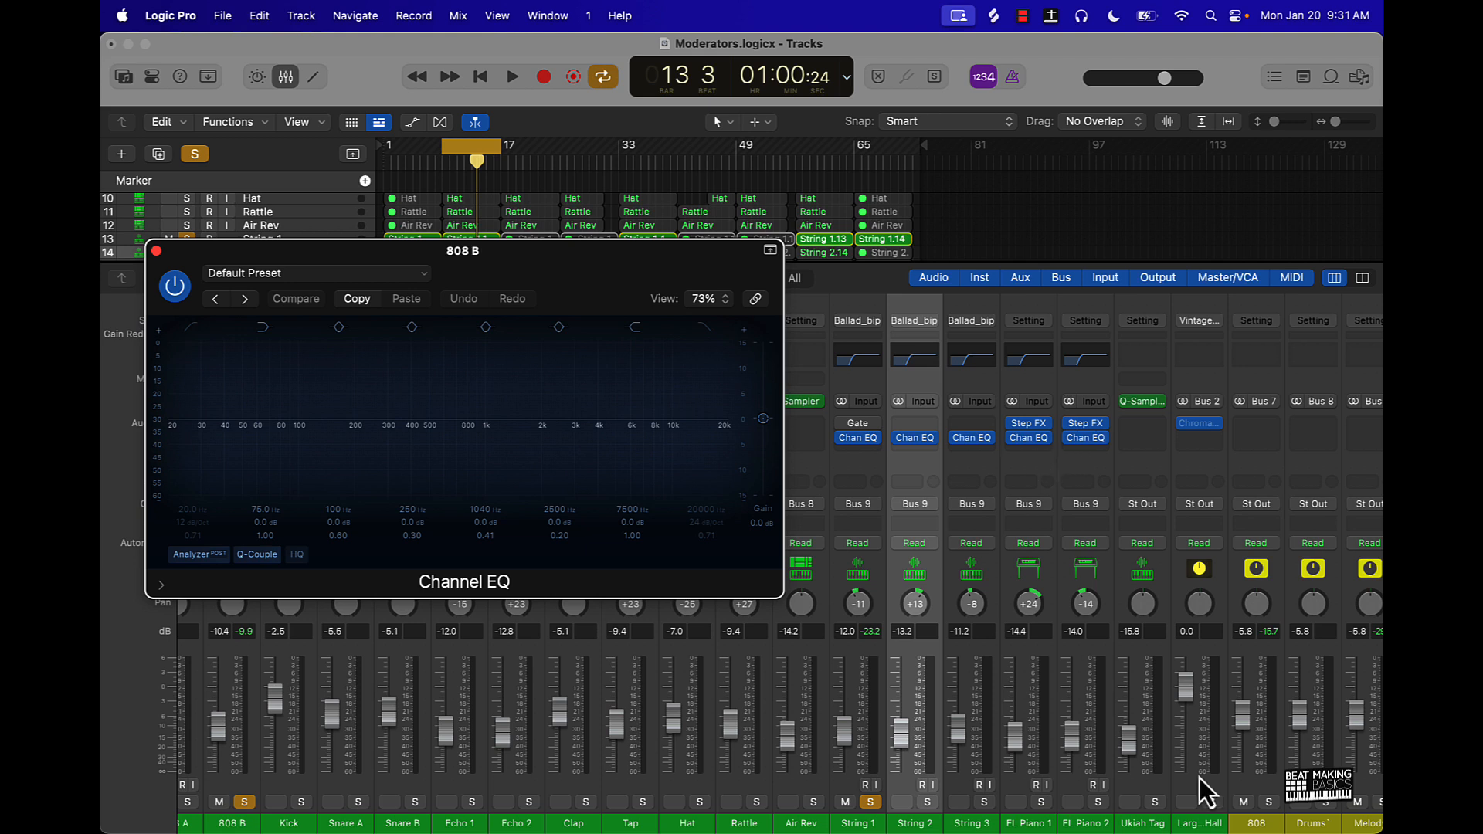
- Add String 2, String 3, EL Piano 1 and EL Piano 2 to the solo and play the loop
left_click(929, 803)
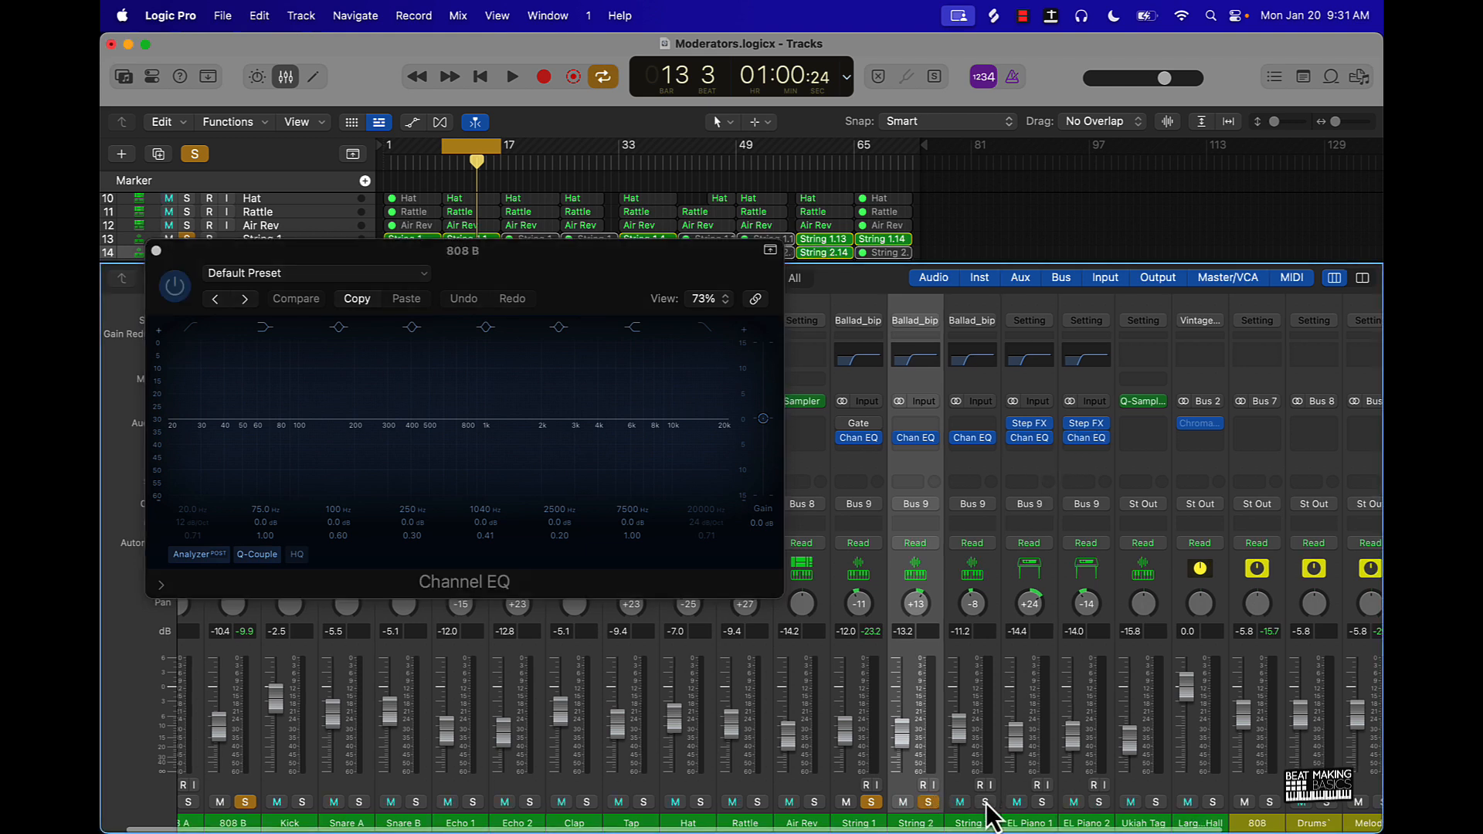
key("space")
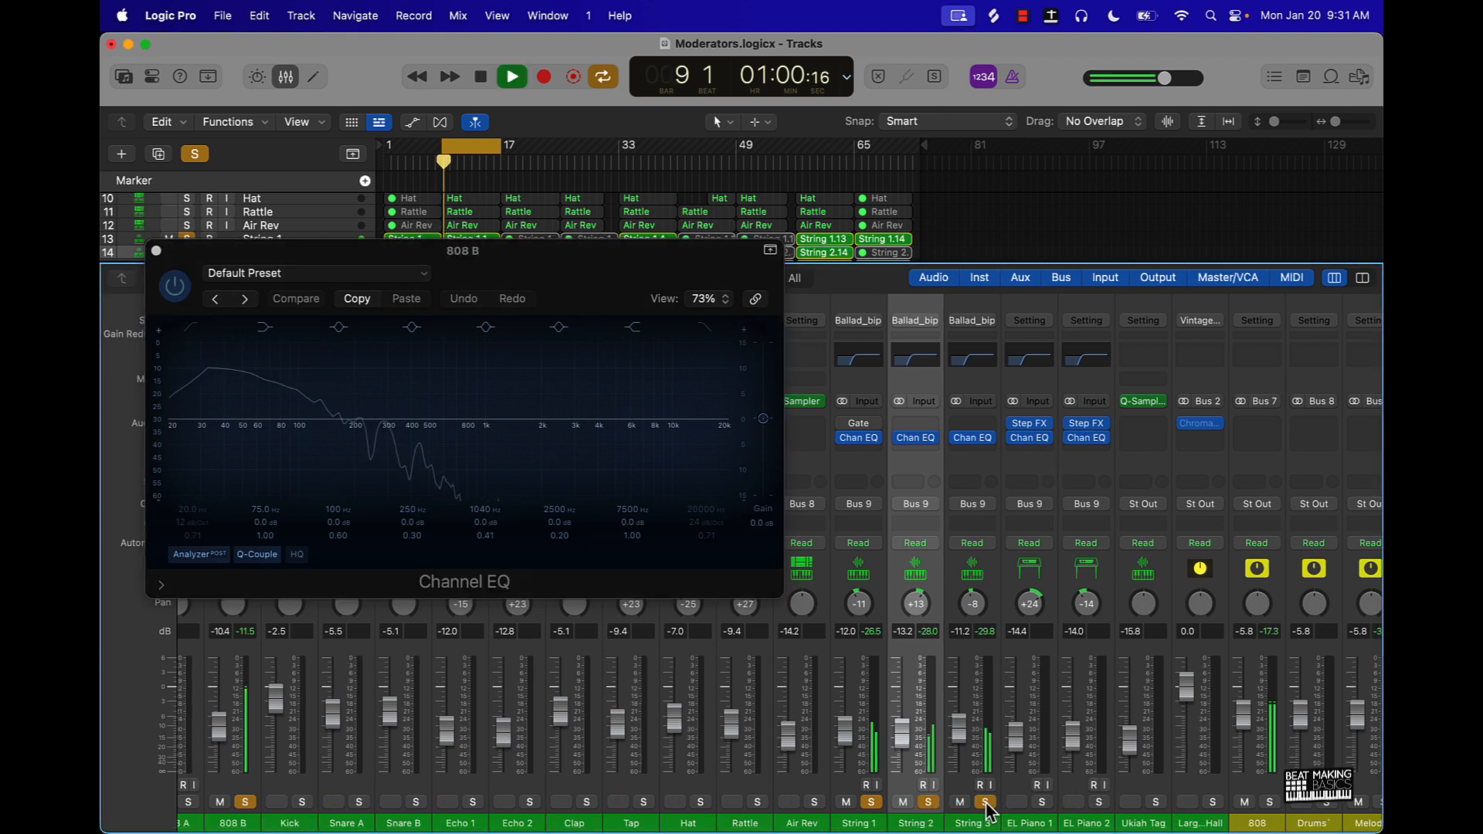
left_click(1043, 802)
left_click(1099, 802)
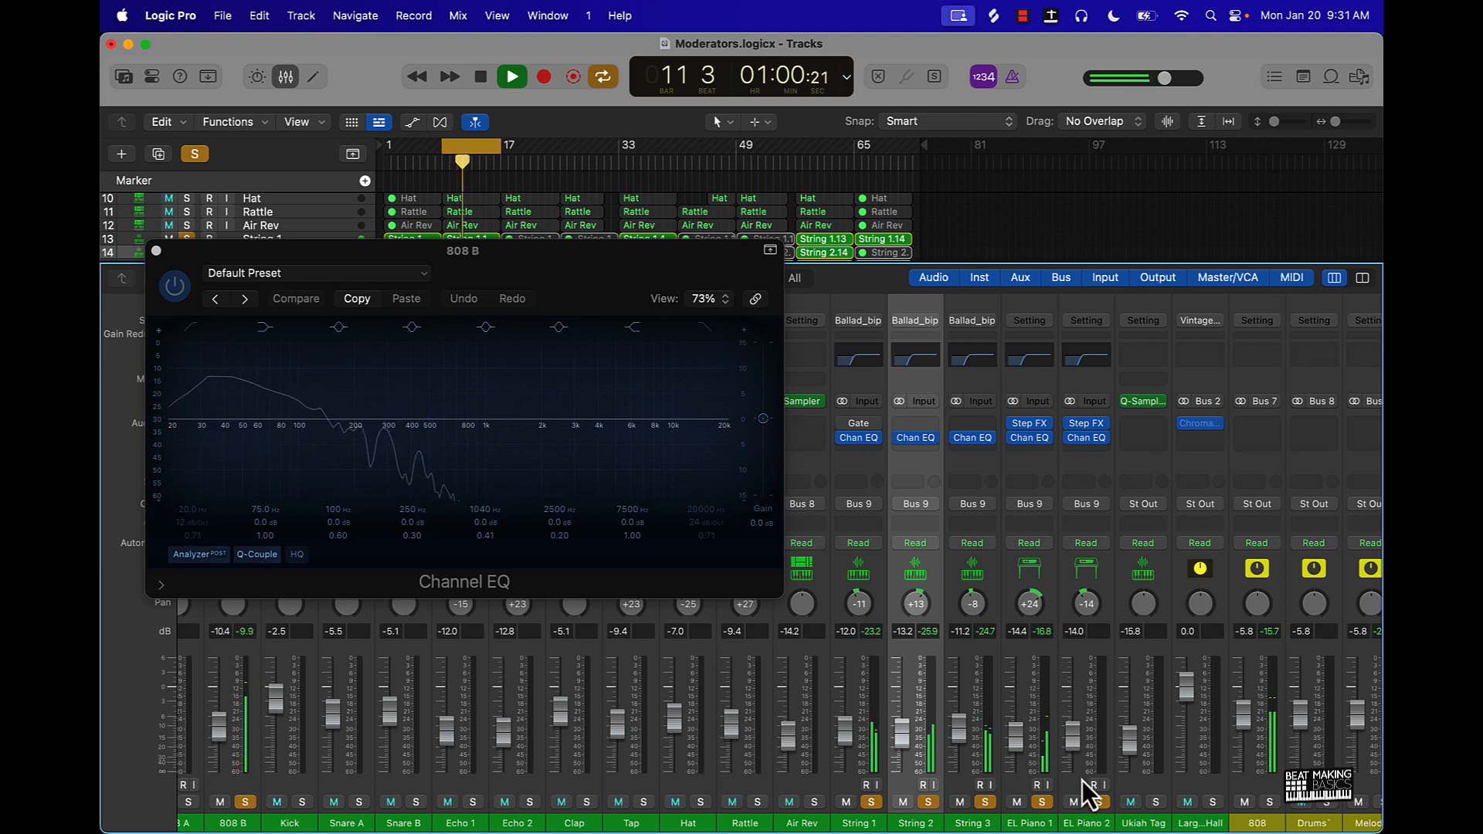
- Place String 3's Channel EQ beside 808 B's and enable 808 B's high cut at 1680 Hz with a 24 dB/Oct slope
scroll(823, 707, "right", 2)
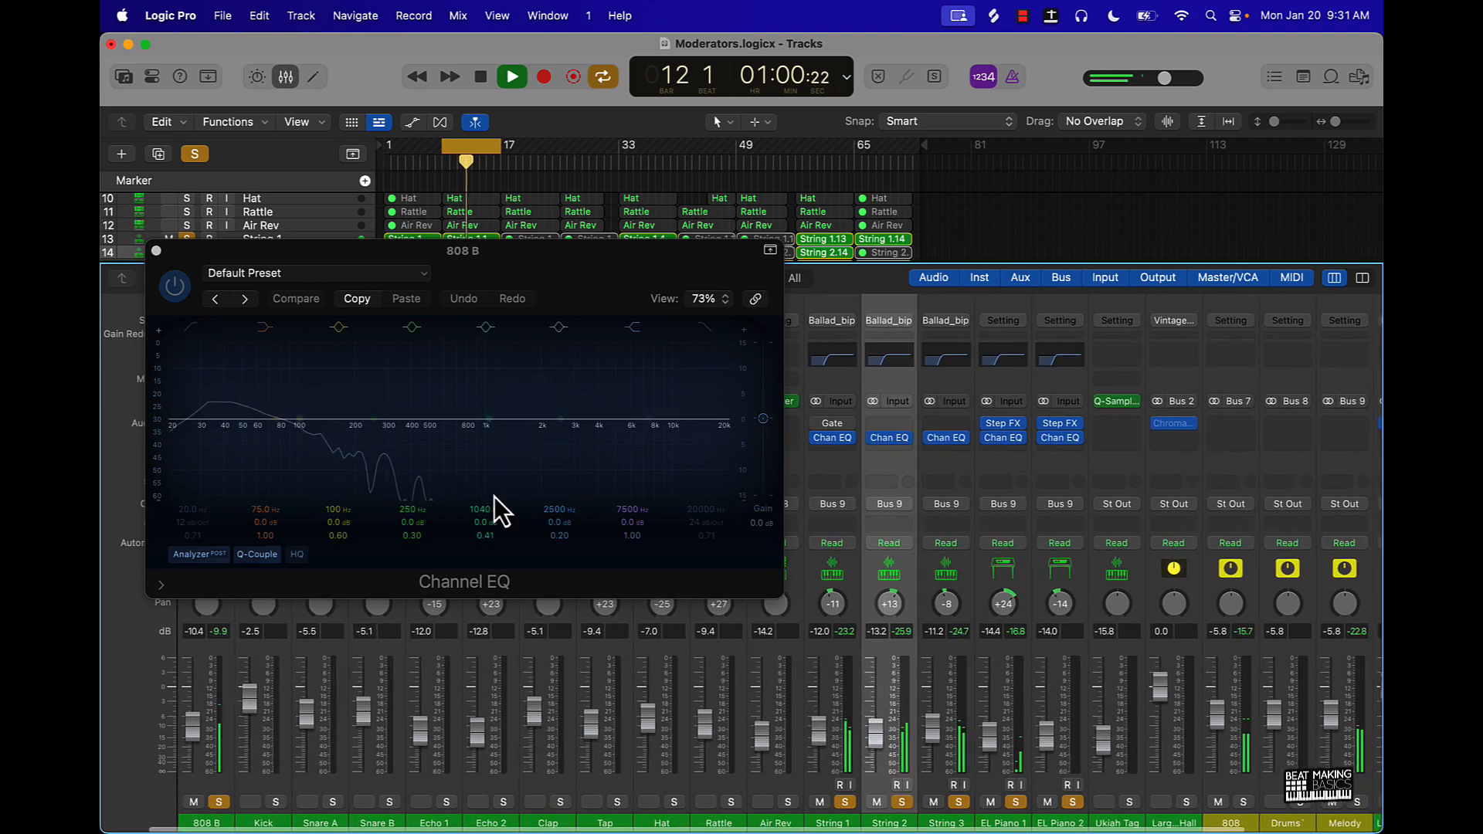
left_click(948, 363)
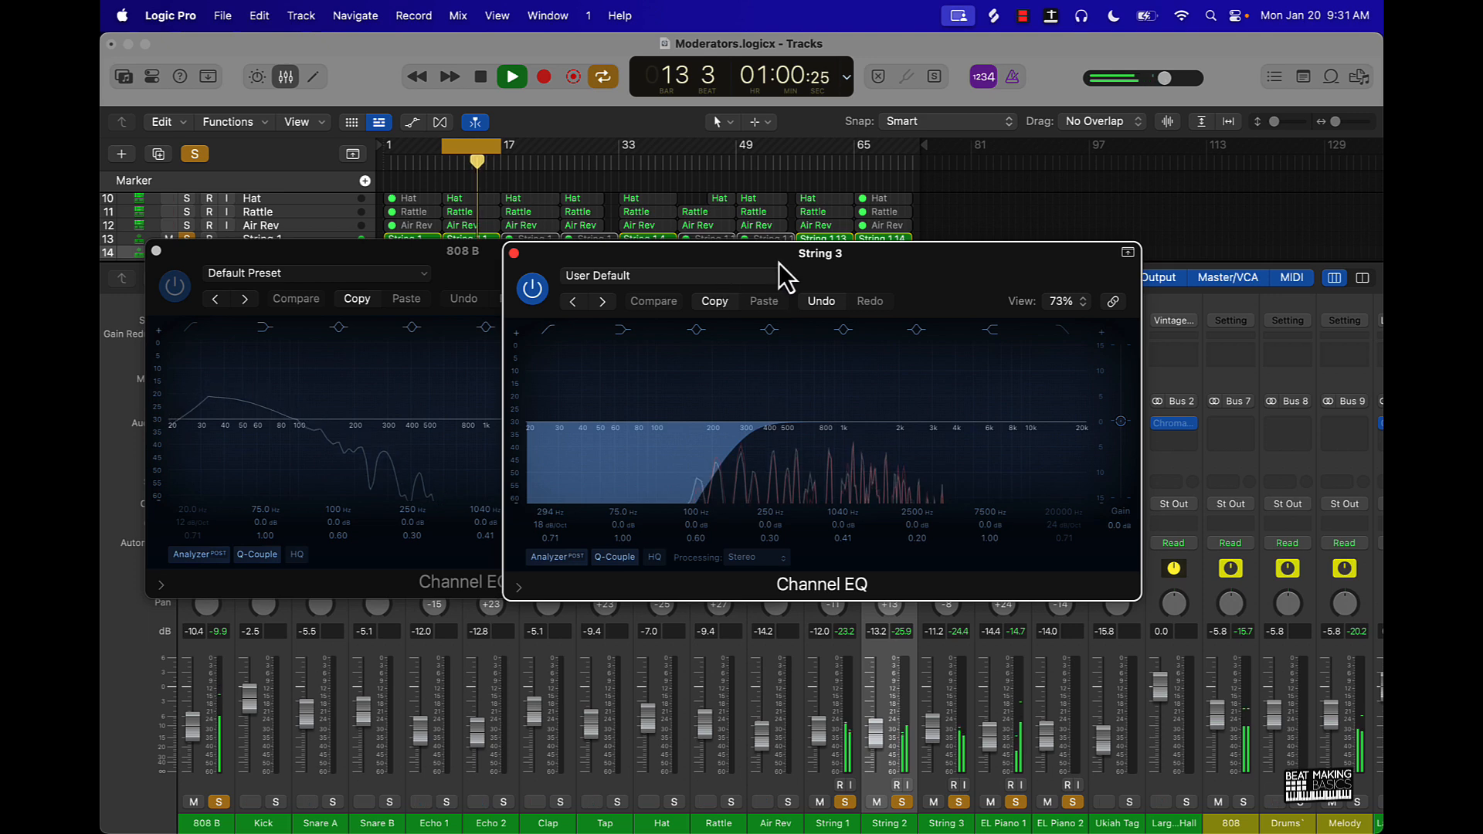
left_click_drag(779, 263, 1048, 269)
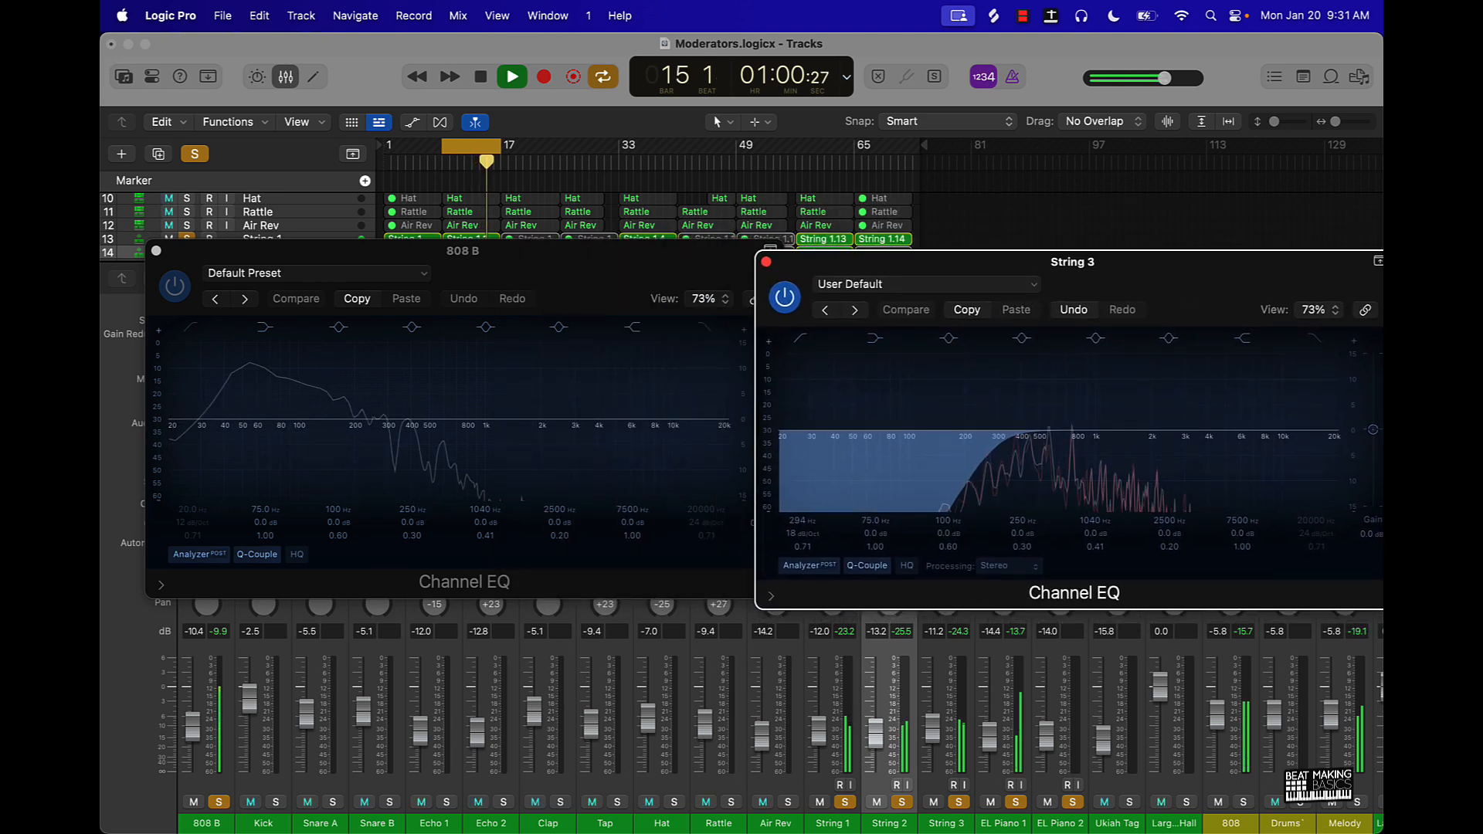
left_click(706, 328)
left_click_drag(696, 510, 696, 592)
left_click_drag(695, 513, 695, 510)
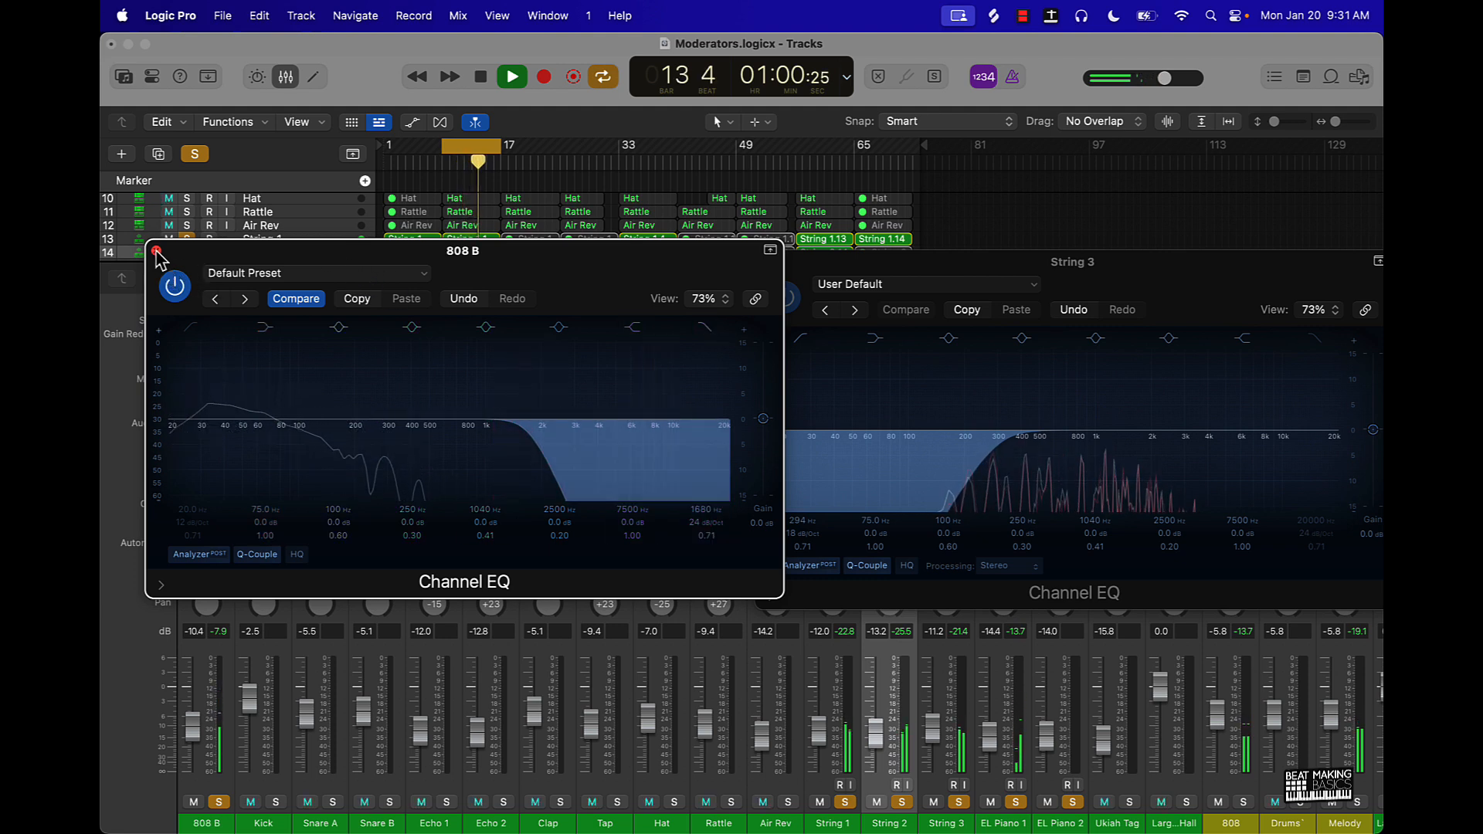
- Add Kick, Snare A and Snare B to the solo and lower the Kick's volume to -3.0 dB
left_click(279, 805)
scroll(276, 772, "left", 1)
left_click_drag(269, 701, 270, 711)
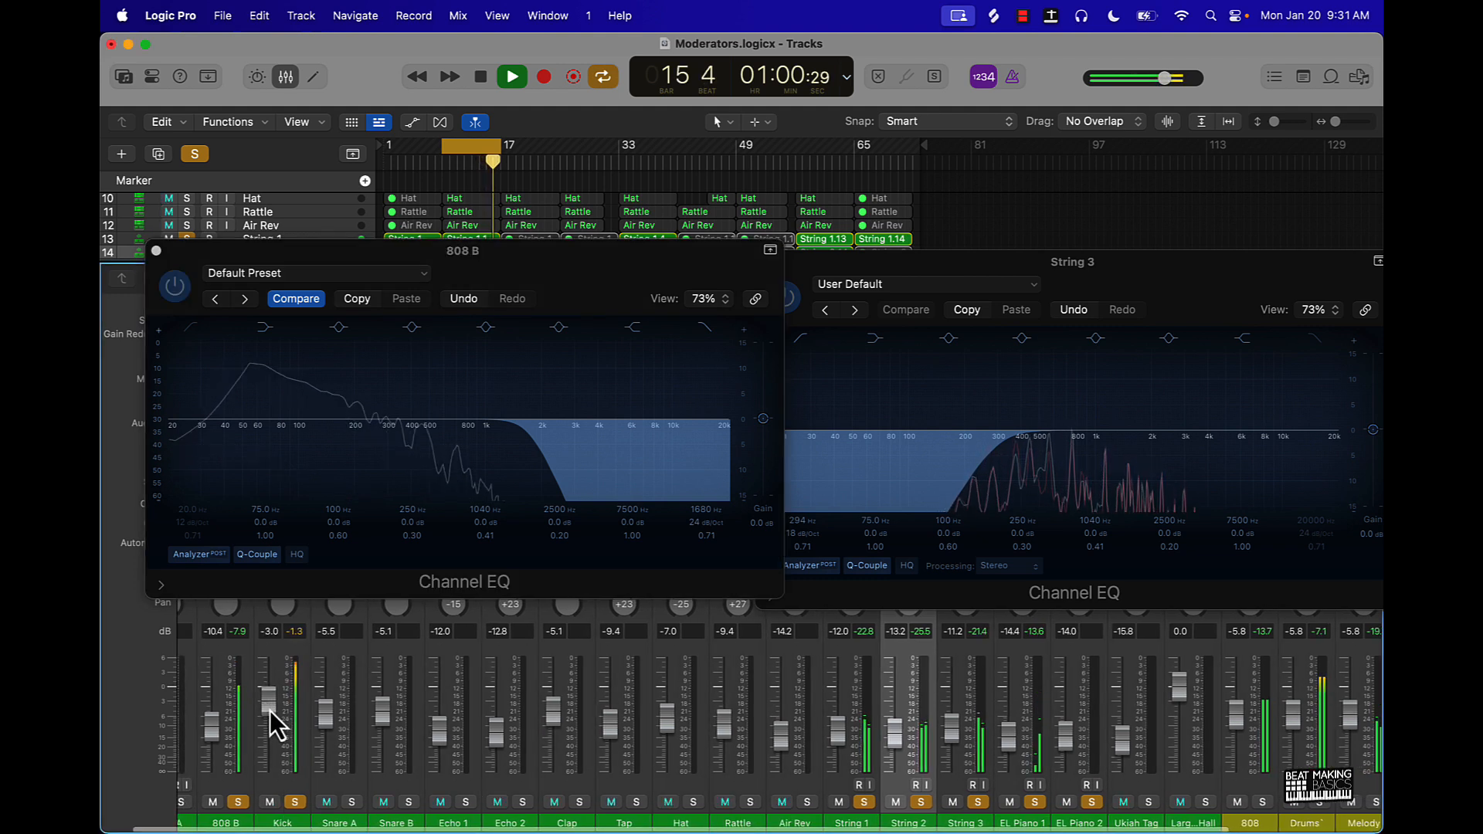
left_click(350, 807)
left_click(407, 807)
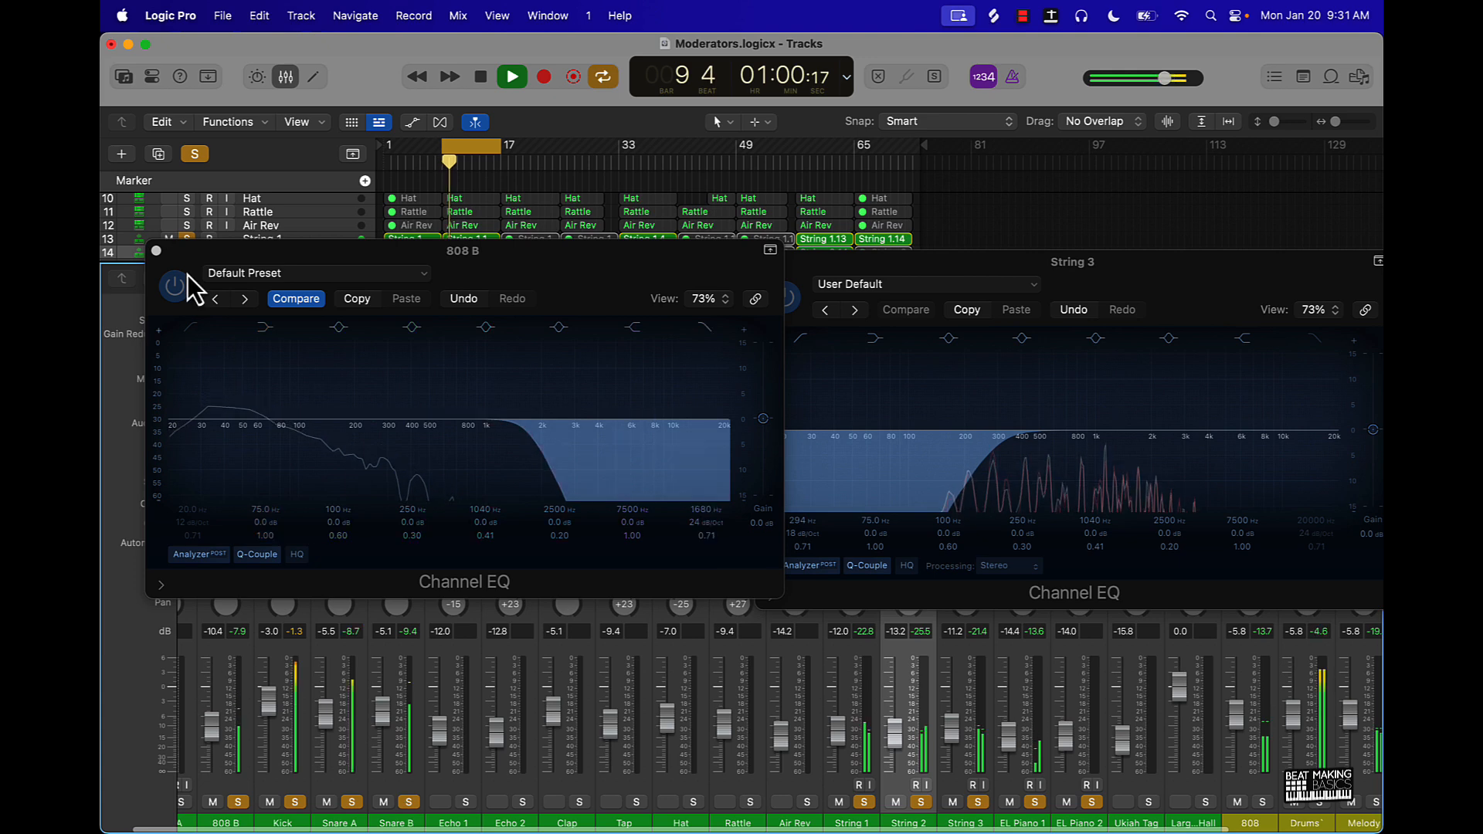
- Replace the 808 B EQ window with a new Snare B Channel EQ, low cut 204 Hz at 18 dB/Oct, and copy it to Snare A
left_click(156, 251)
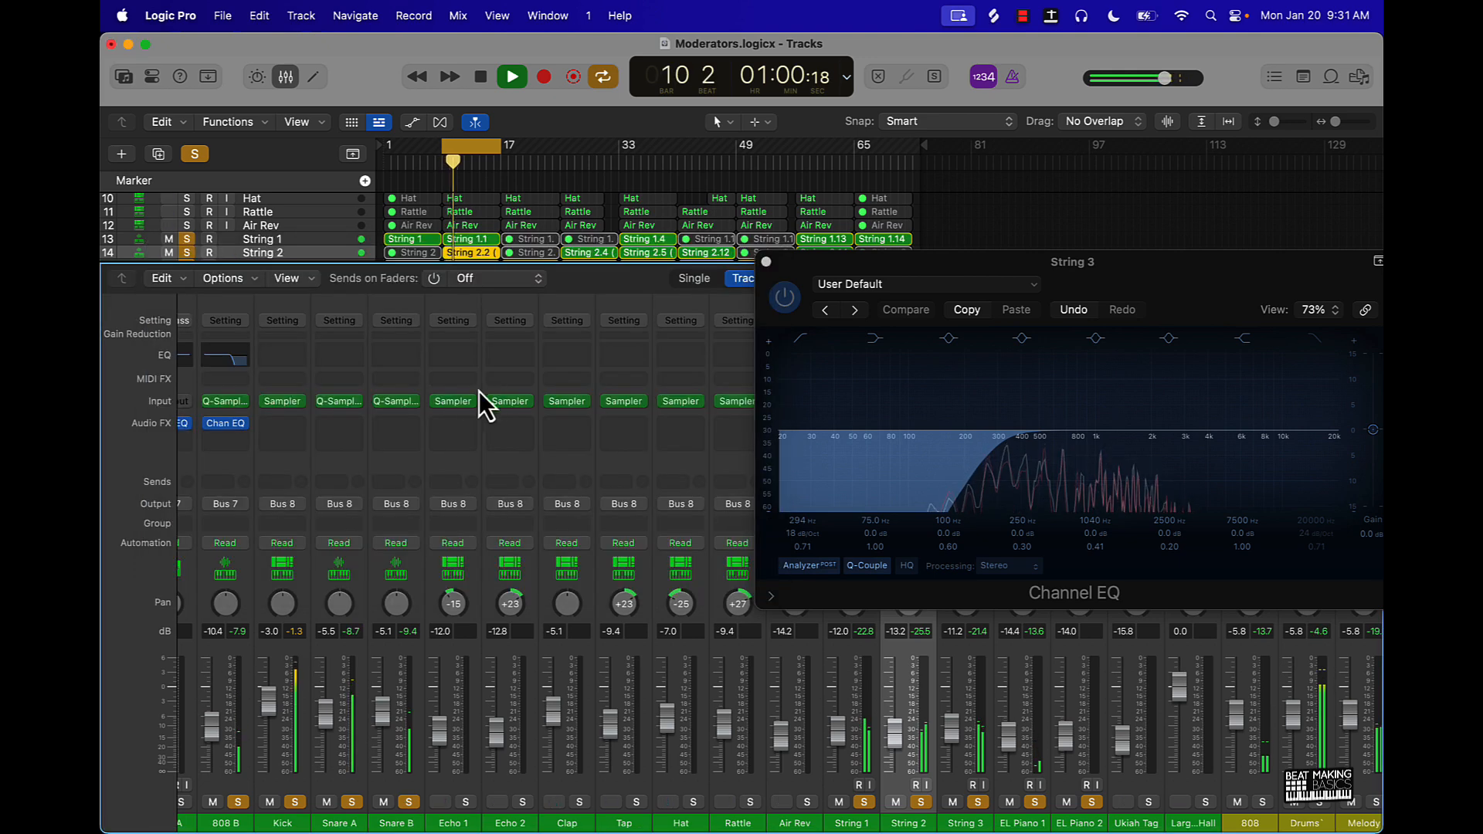
left_click(402, 355)
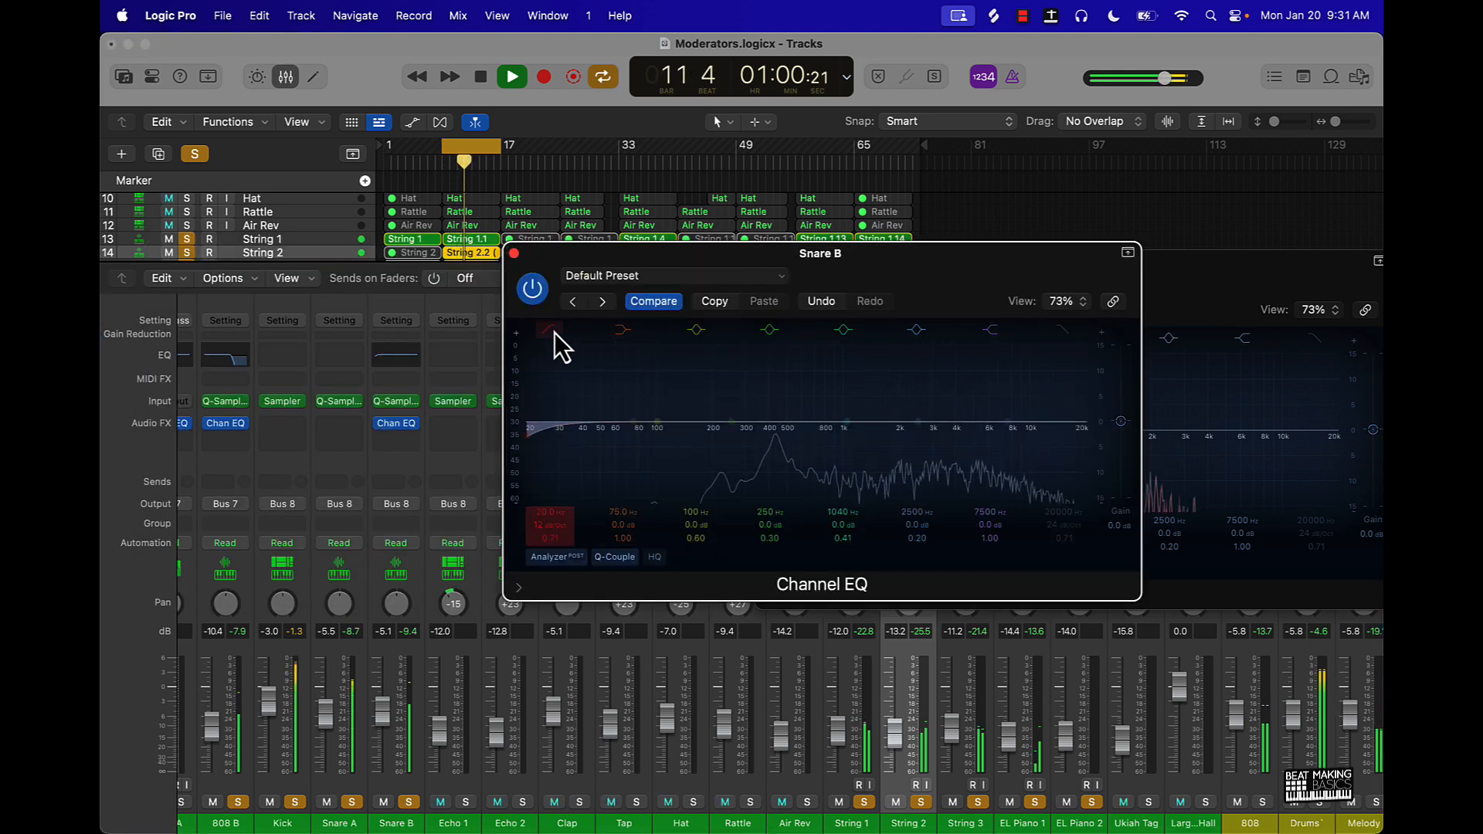
mouse_move(549, 513)
left_mouse_down()
mouse_move(549, 463)
mouse_move(567, 508)
mouse_move(550, 527)
left_mouse_up()
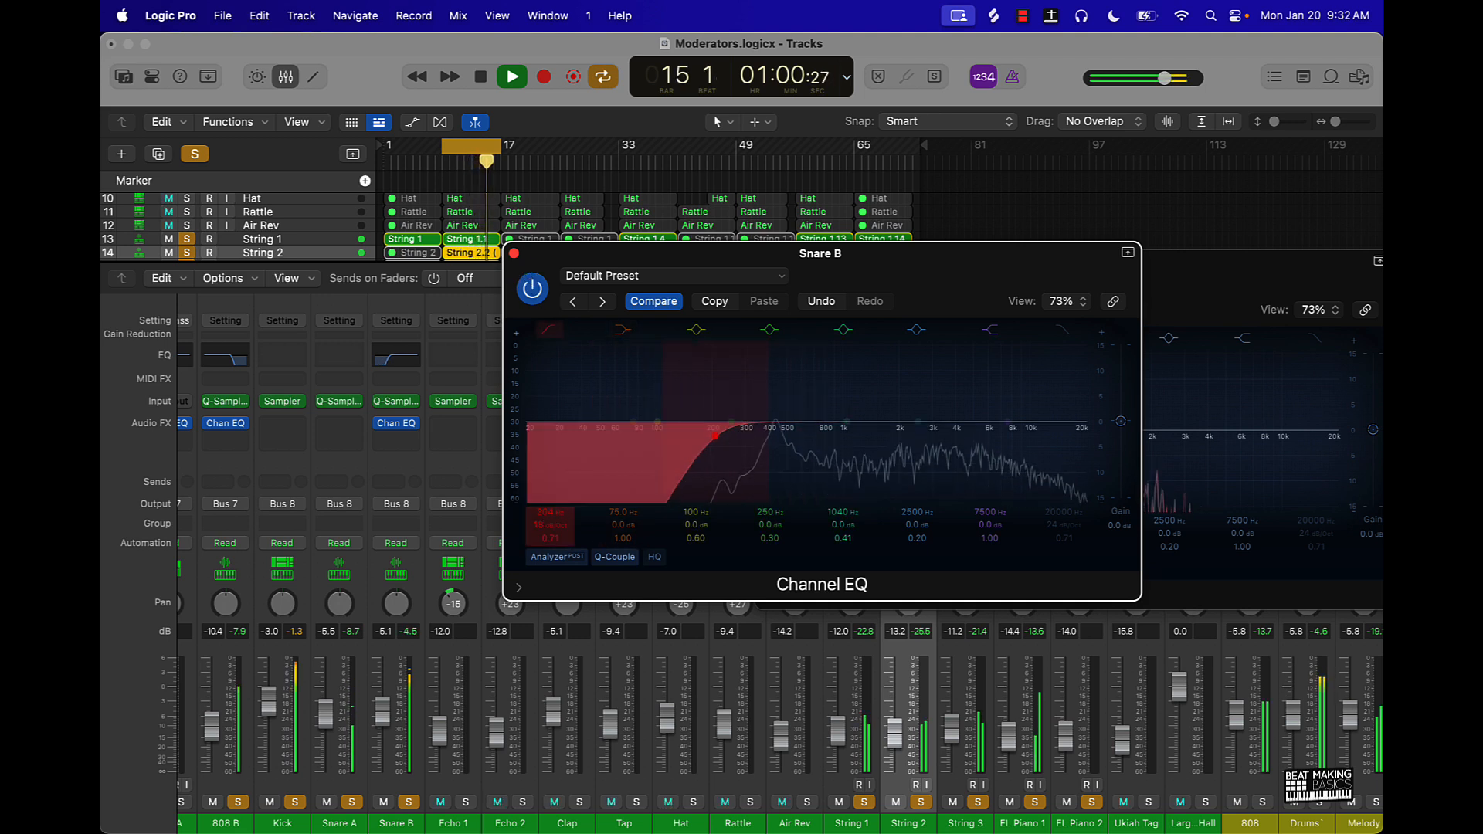
left_click(514, 254)
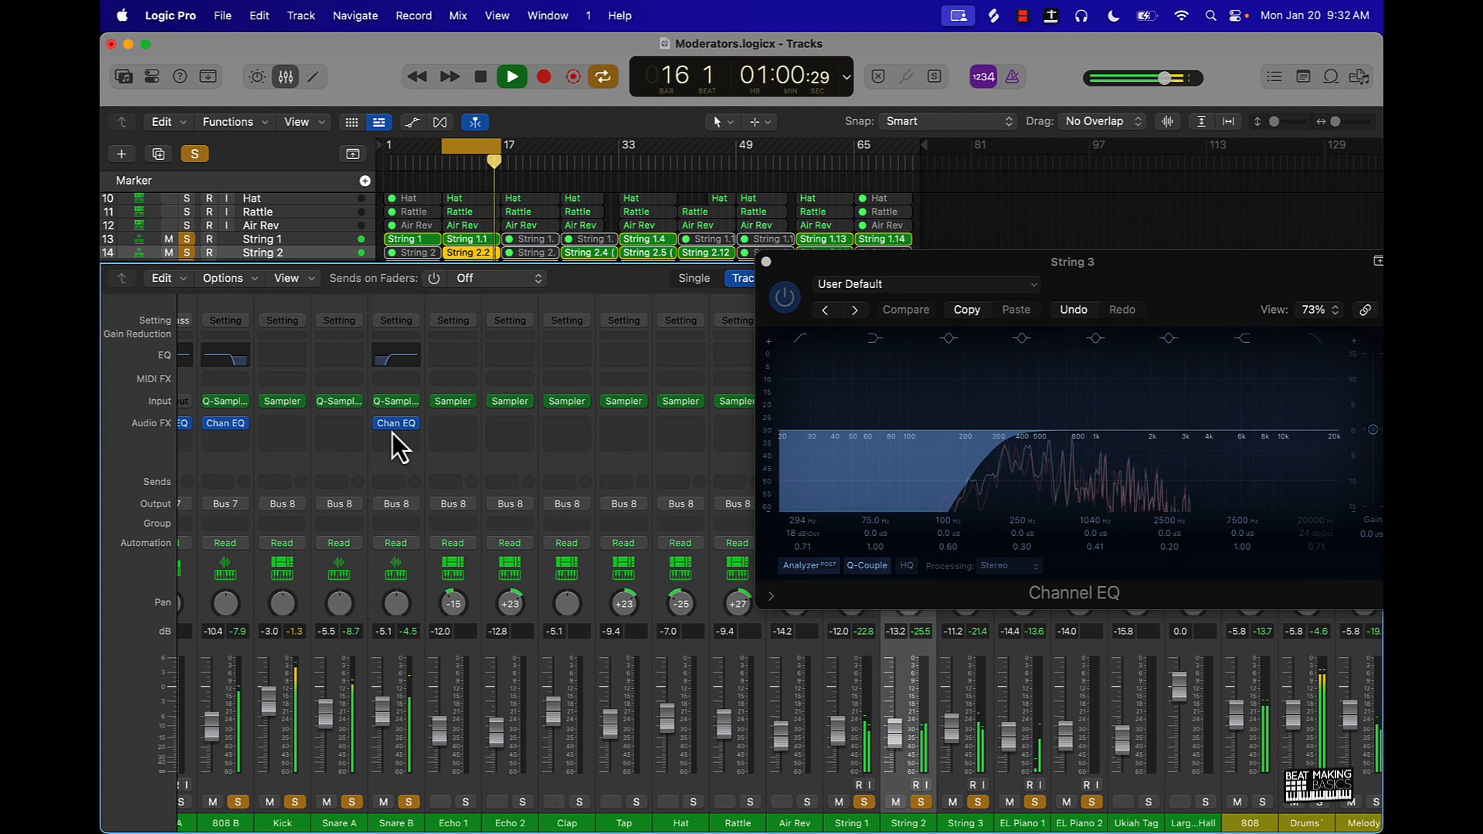
left_click_drag(392, 433, 336, 429)
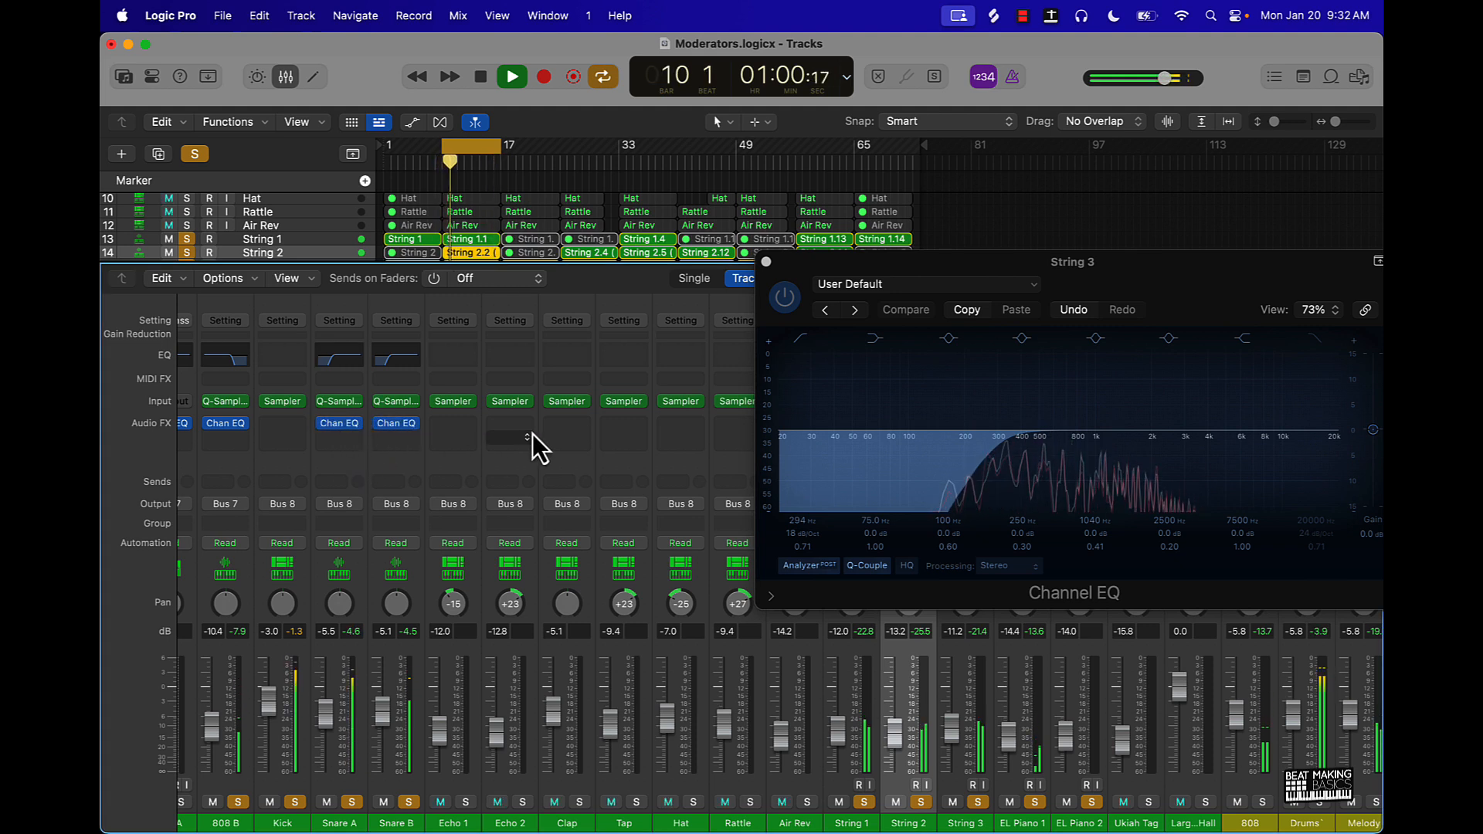
- Solo Echo 1 and Echo 2, give Echo 1 a Channel EQ low cut of 264 Hz at 18 dB/Oct, and copy it to Echo 2
left_click(465, 802)
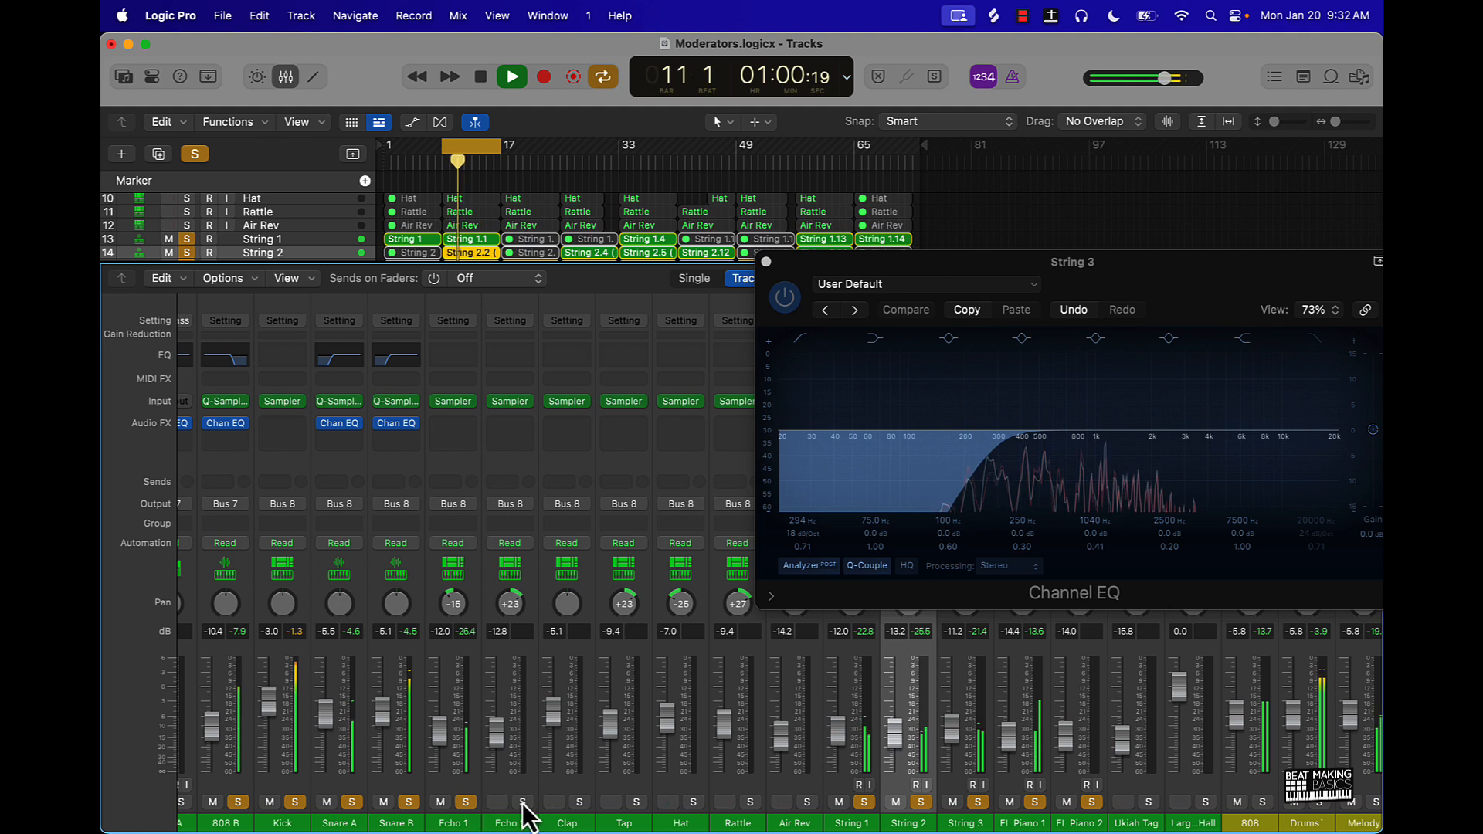
left_click(449, 361)
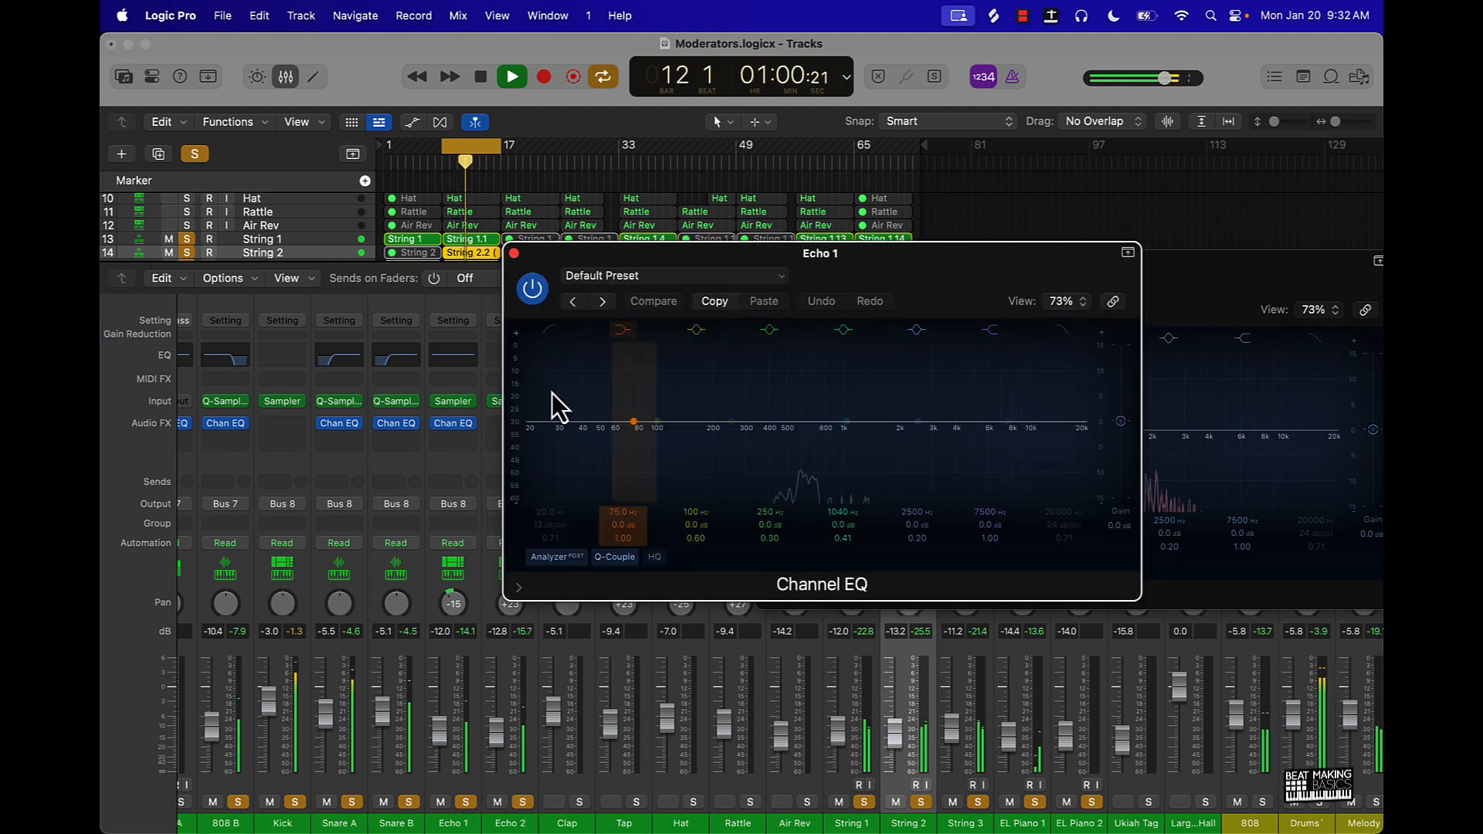
left_click(555, 334)
left_click_drag(536, 512, 536, 436)
left_click_drag(537, 525, 536, 517)
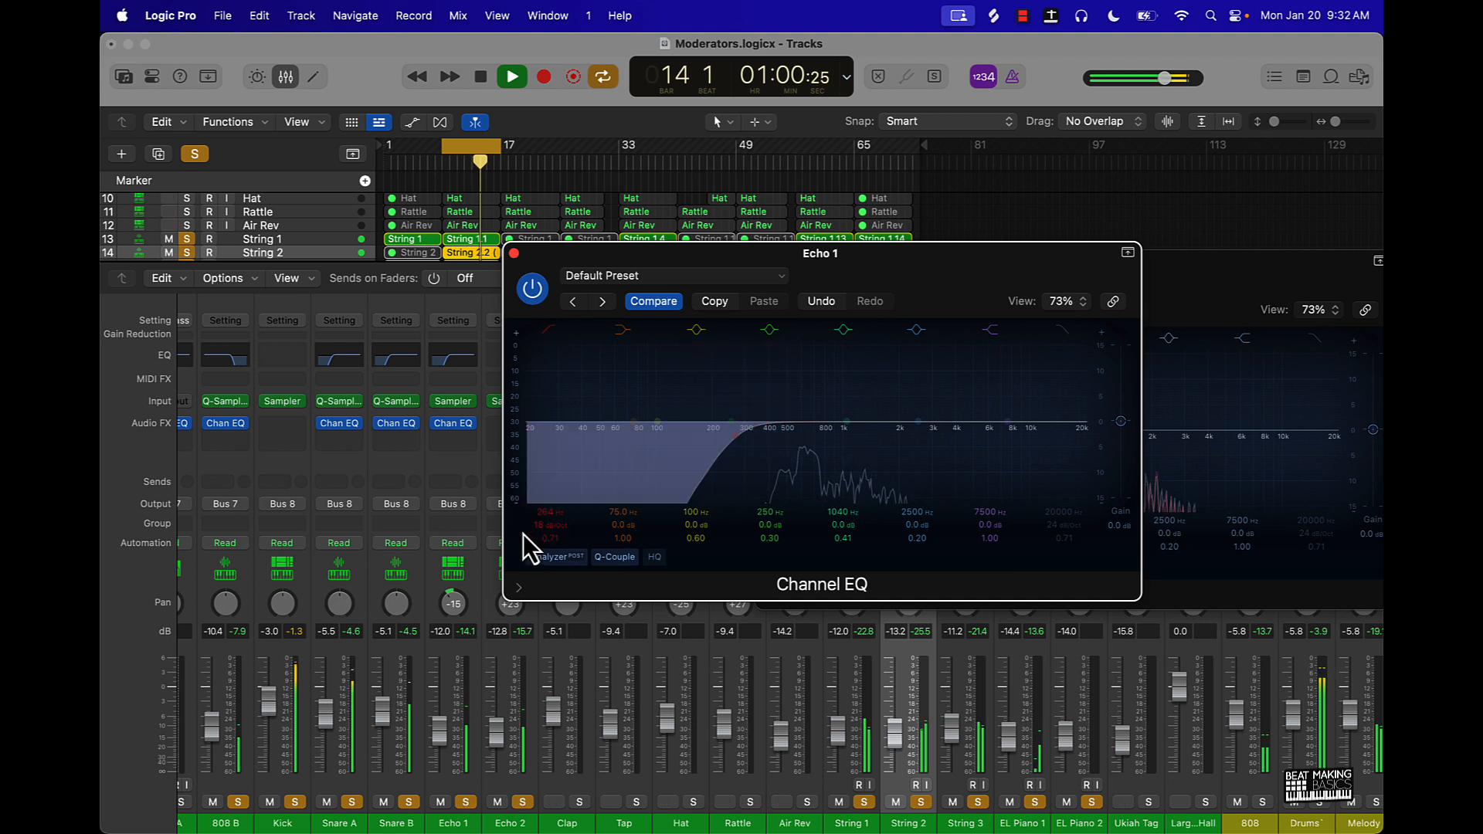
left_click(514, 253)
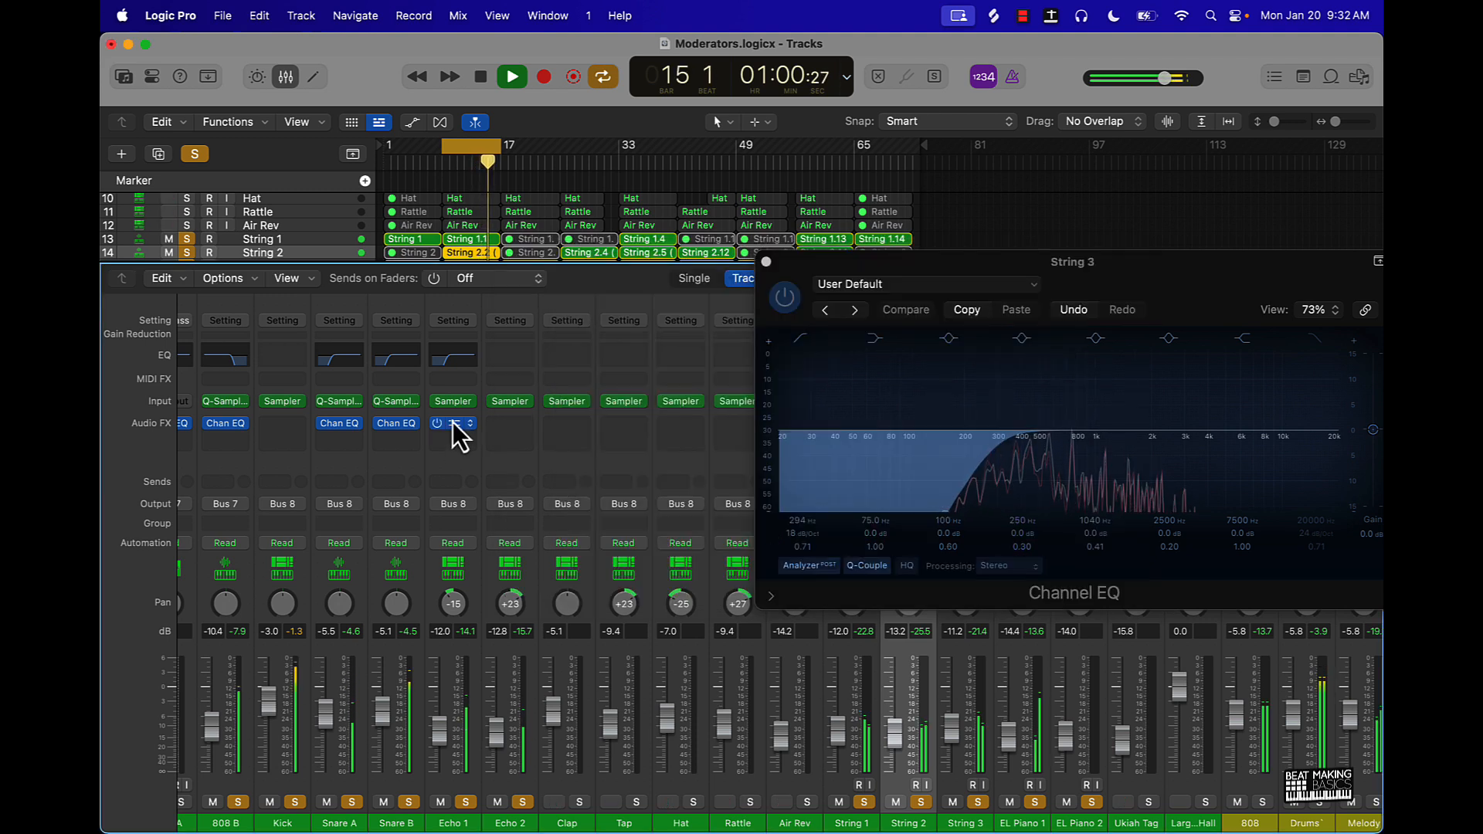
left_click_drag(512, 420, 509, 416)
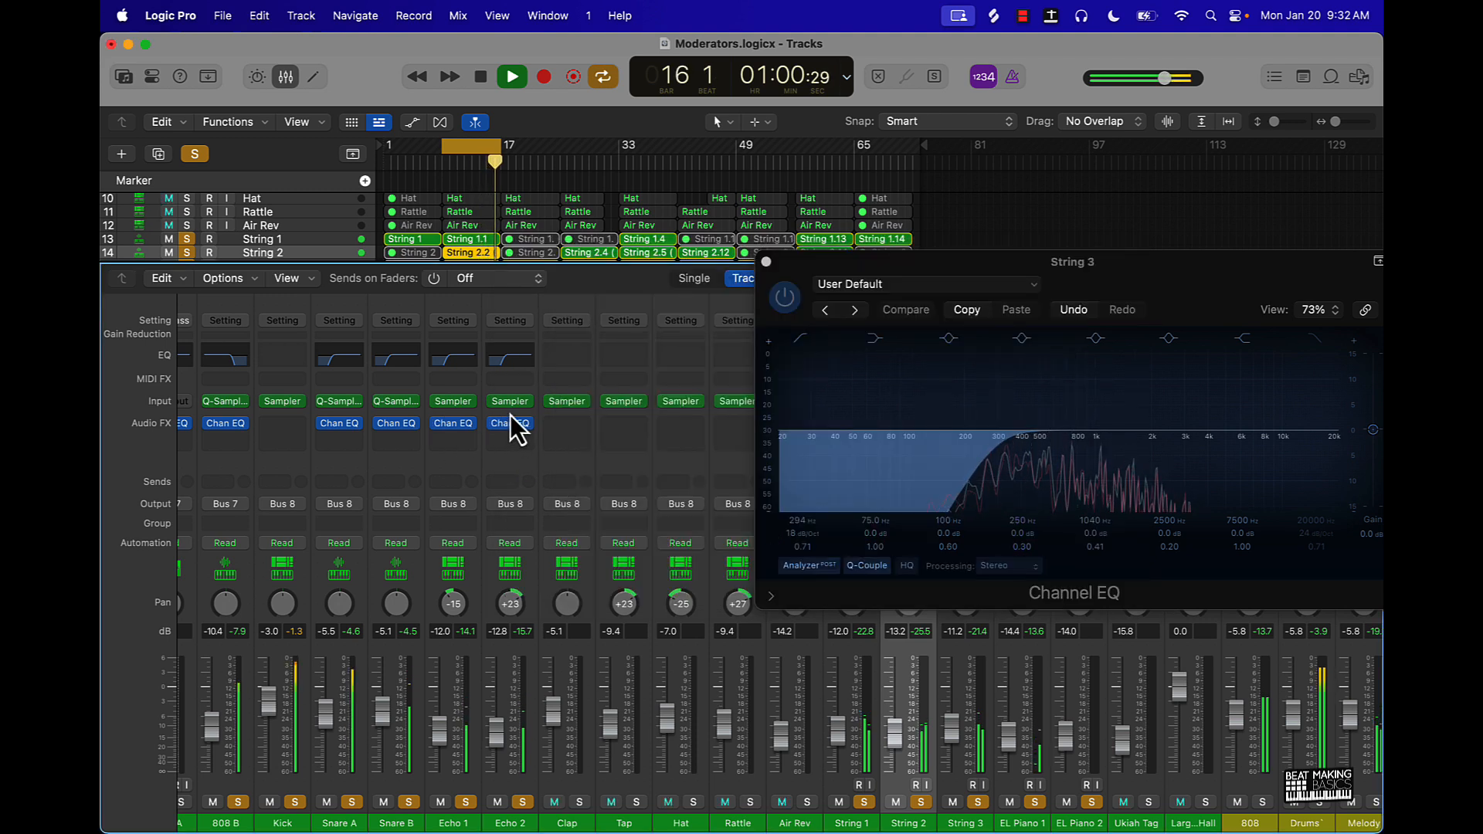
- Add Clap to the solo at -4.7 dB and give it a Channel EQ with a low cut of 374 Hz at 18 dB/Oct
left_click(579, 802)
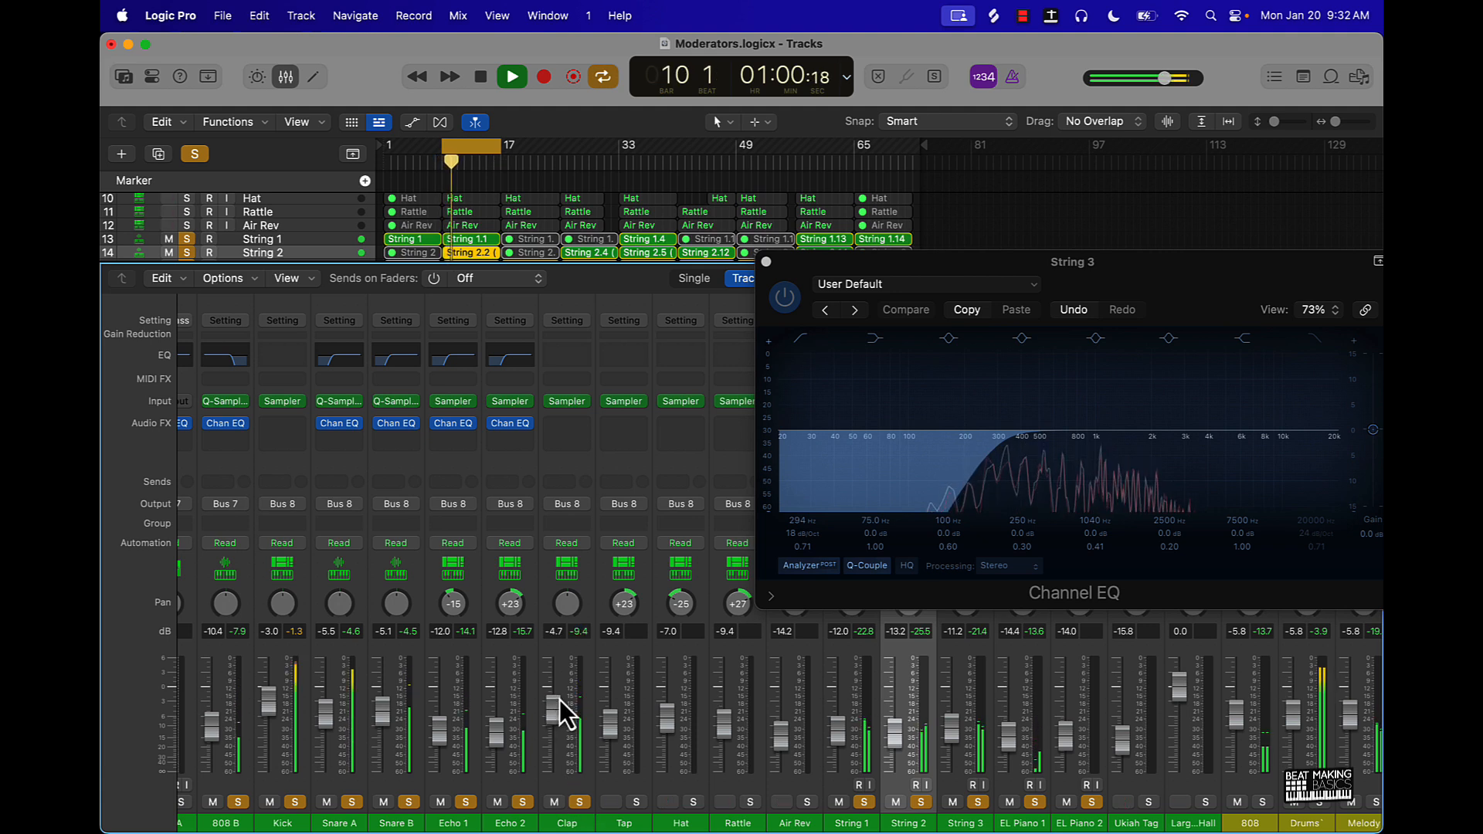
left_click(572, 355)
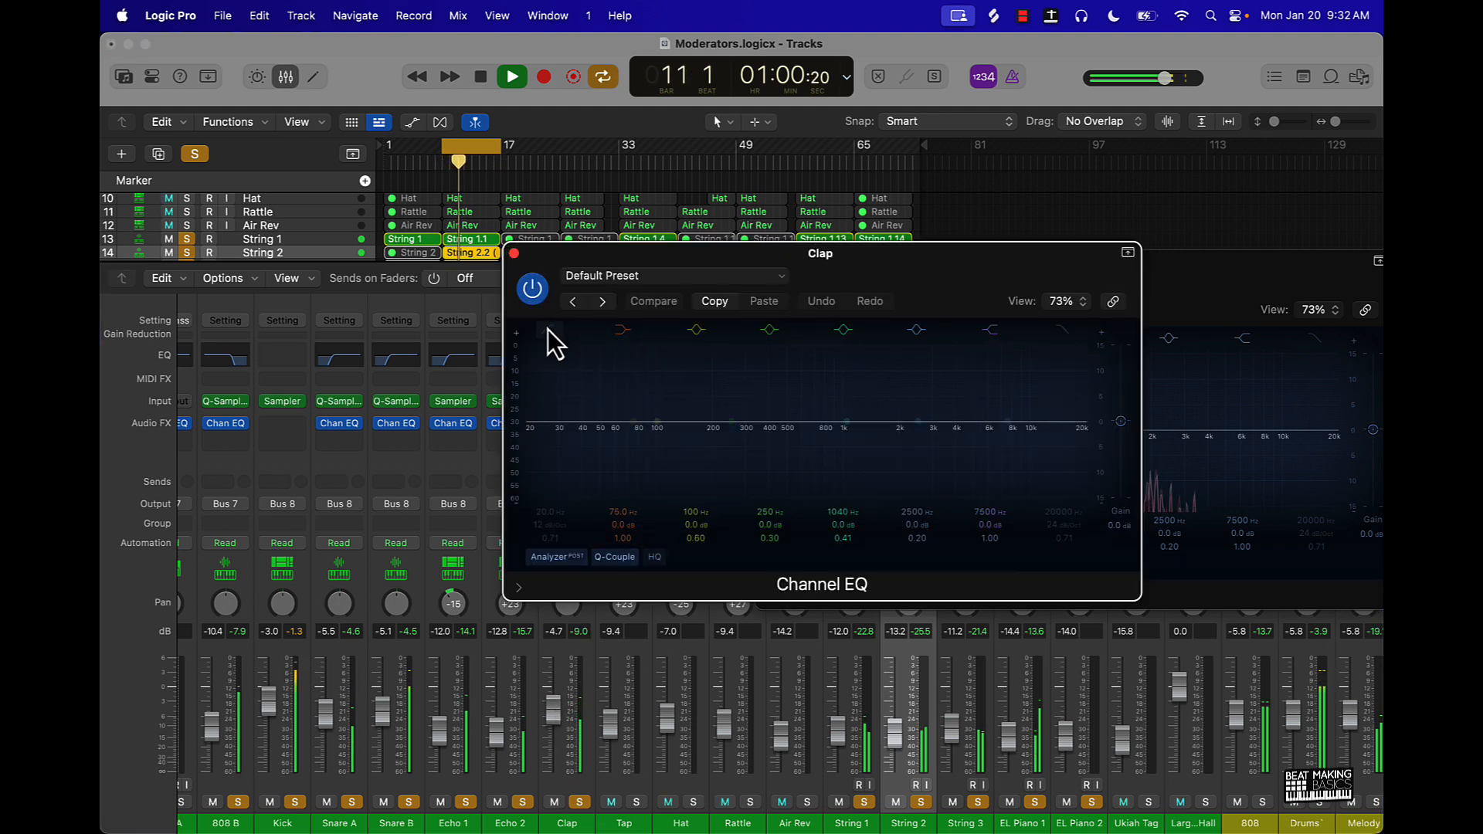
left_click(549, 331)
left_click_drag(554, 514, 553, 445)
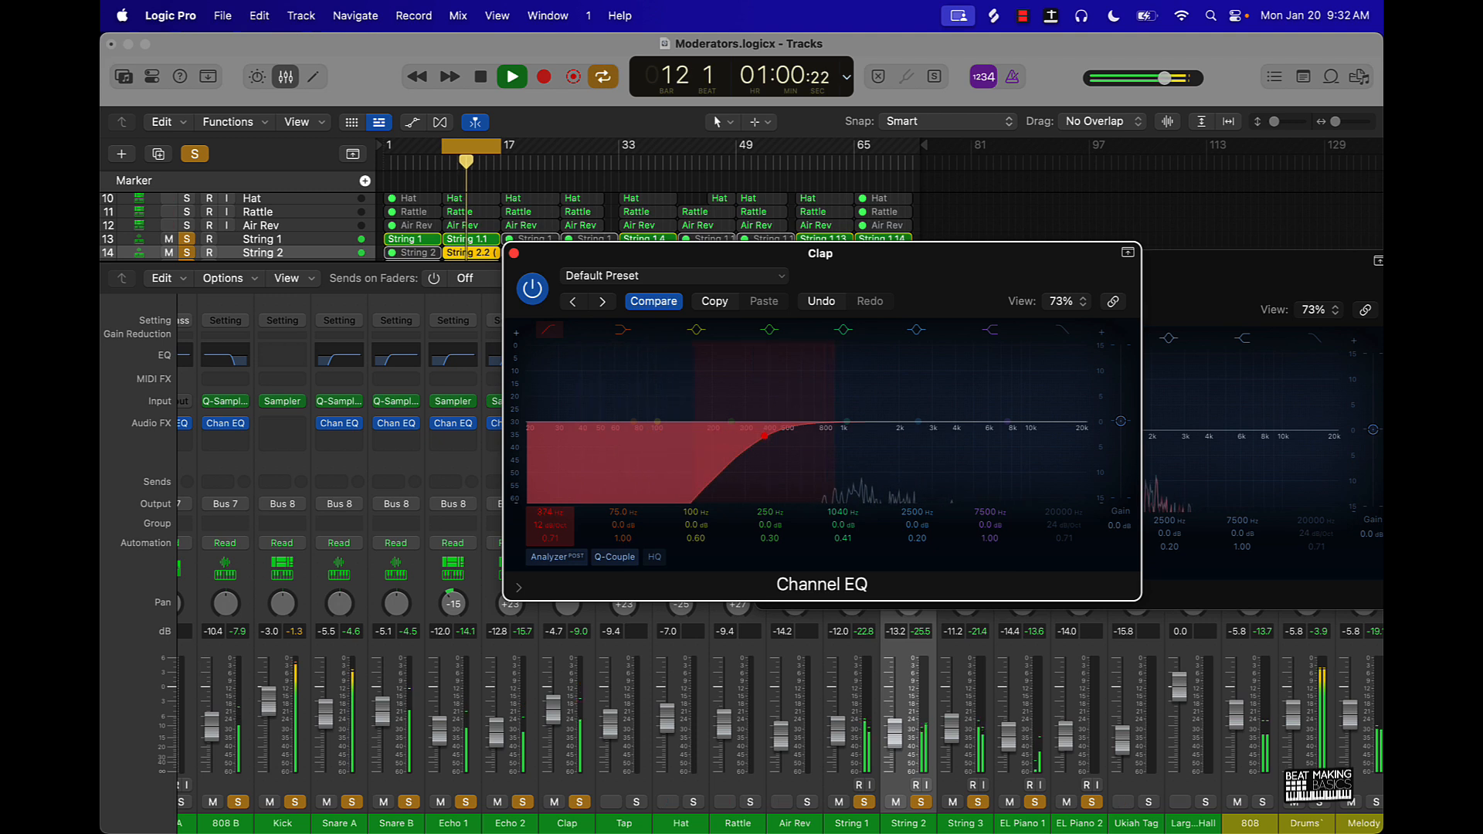
left_click_drag(545, 525, 545, 502)
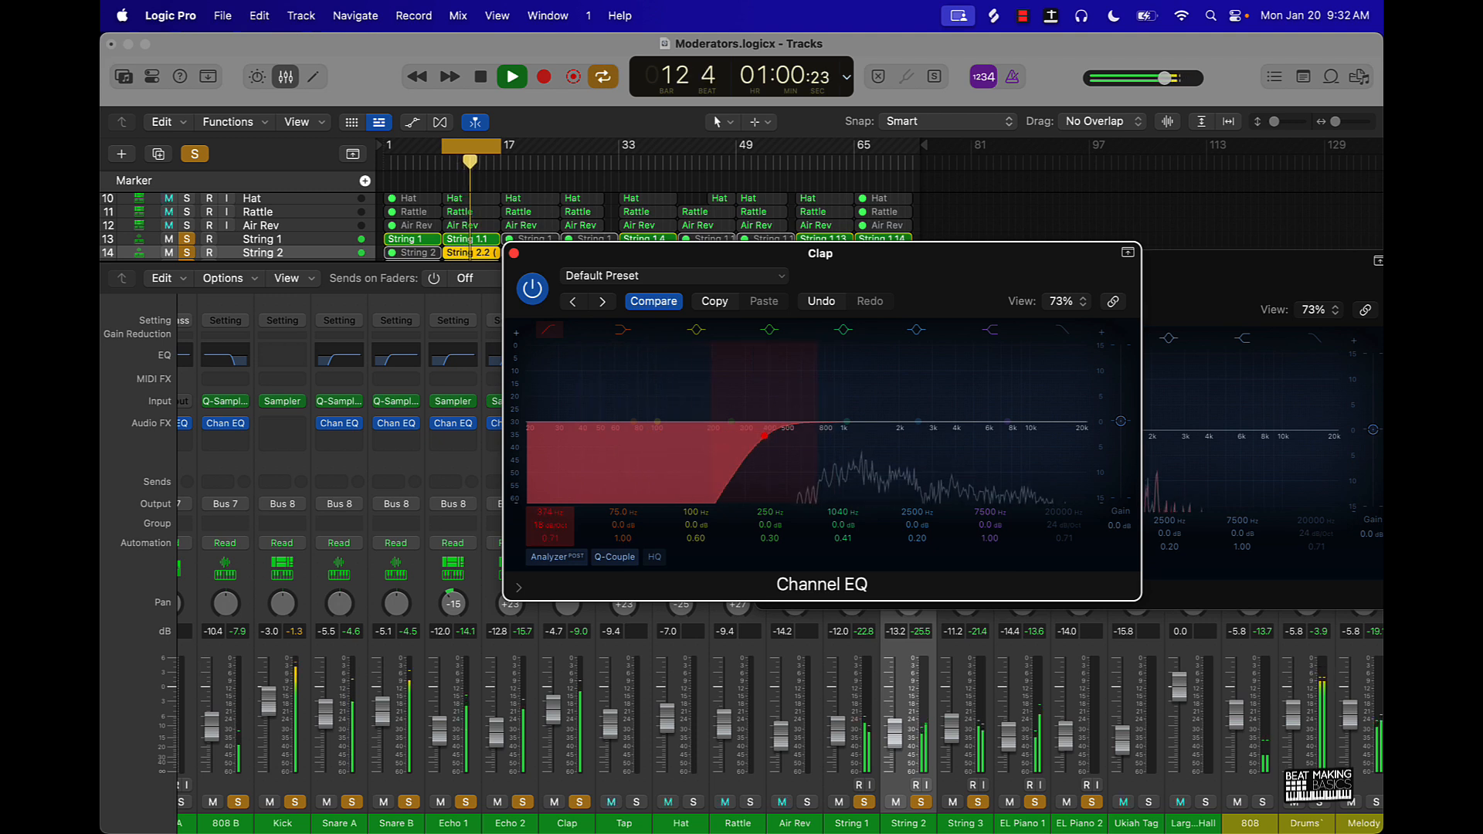
left_click(514, 254)
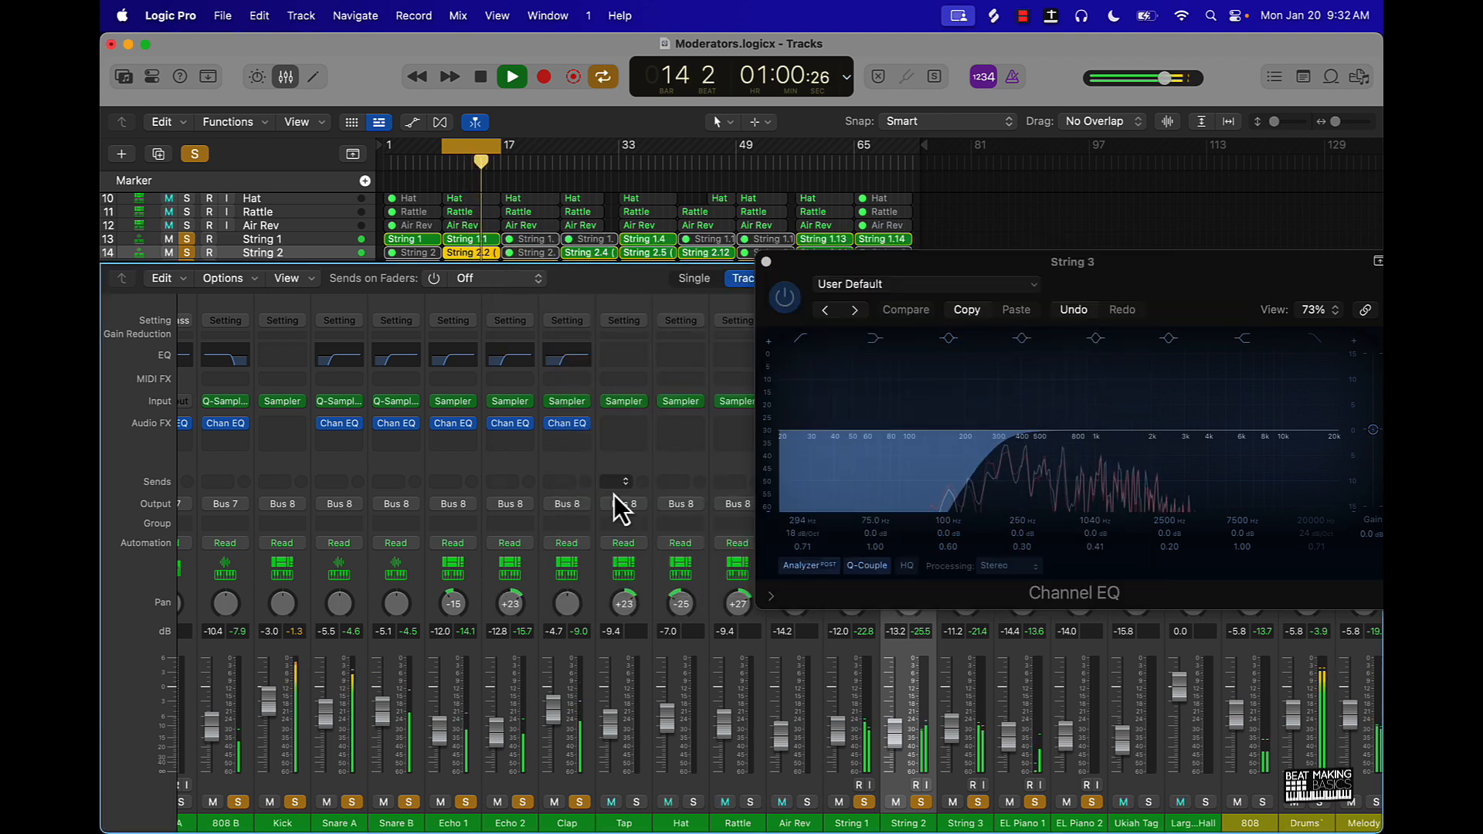
- Add Hat to the solo with a Channel EQ low cut of 645 Hz at 12 dB/Oct and raise its volume to -5.5 dB
left_click(693, 802)
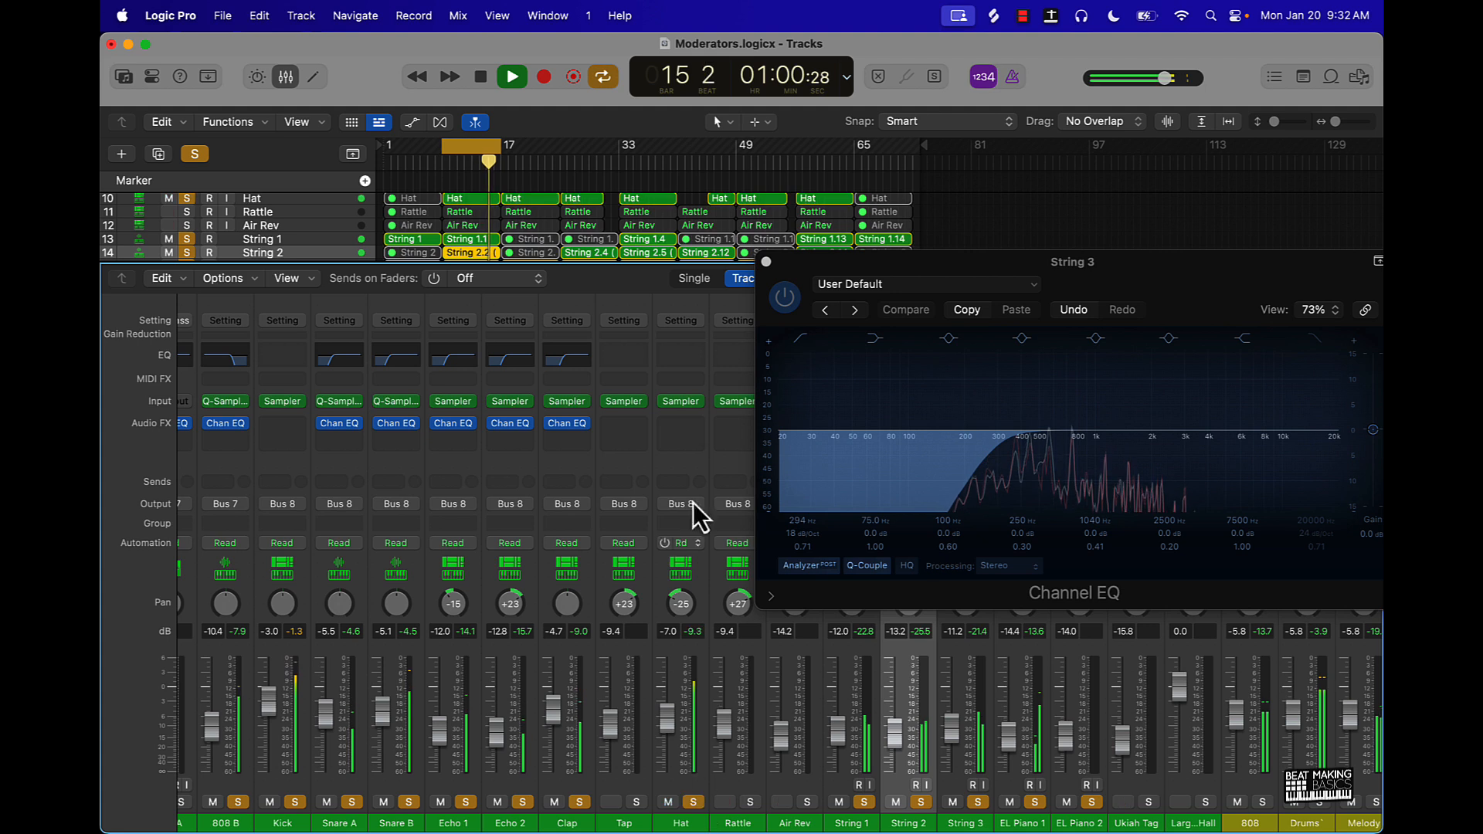
left_click(674, 360)
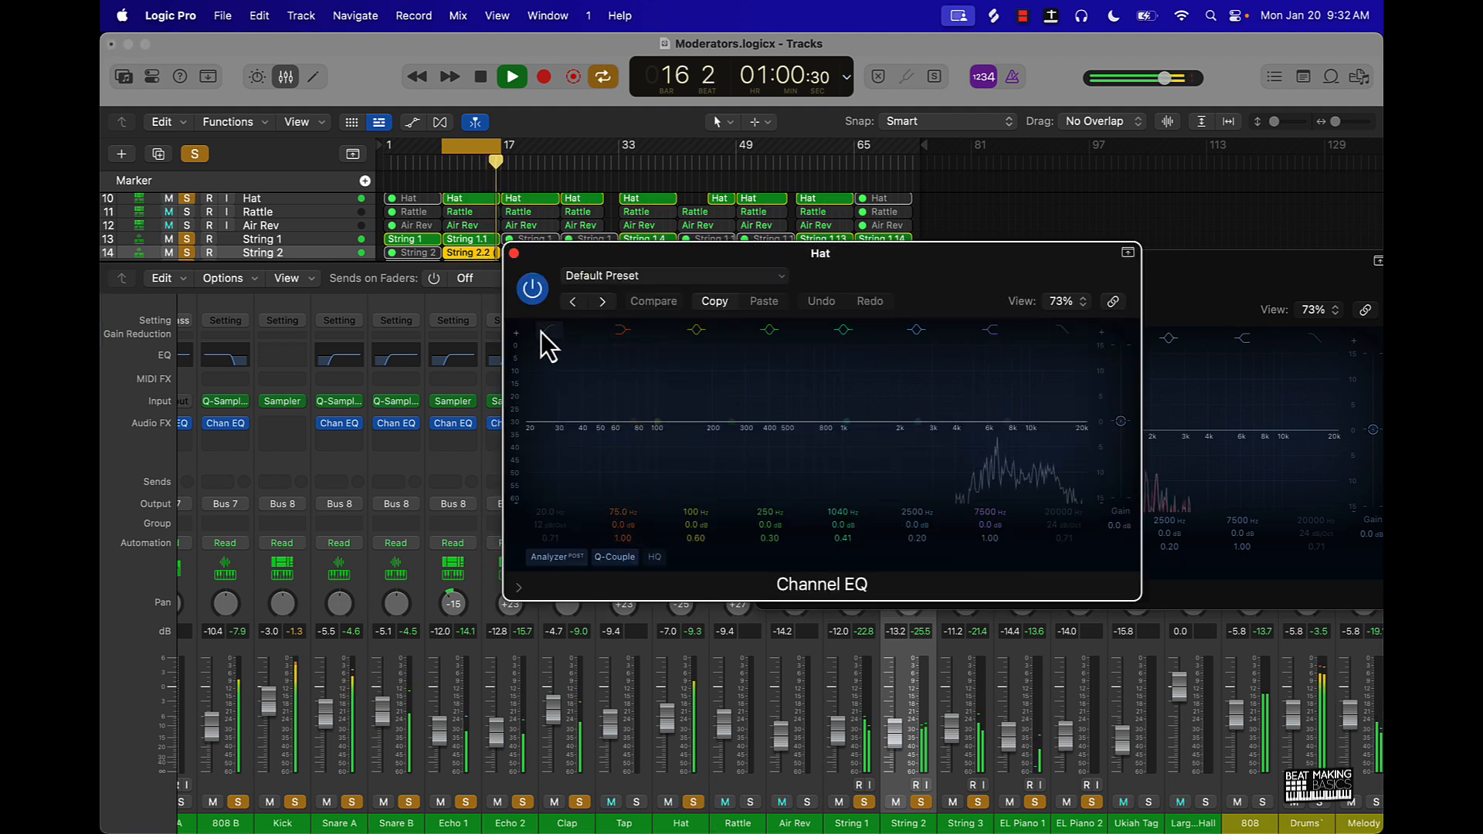
left_click_drag(556, 510, 556, 460)
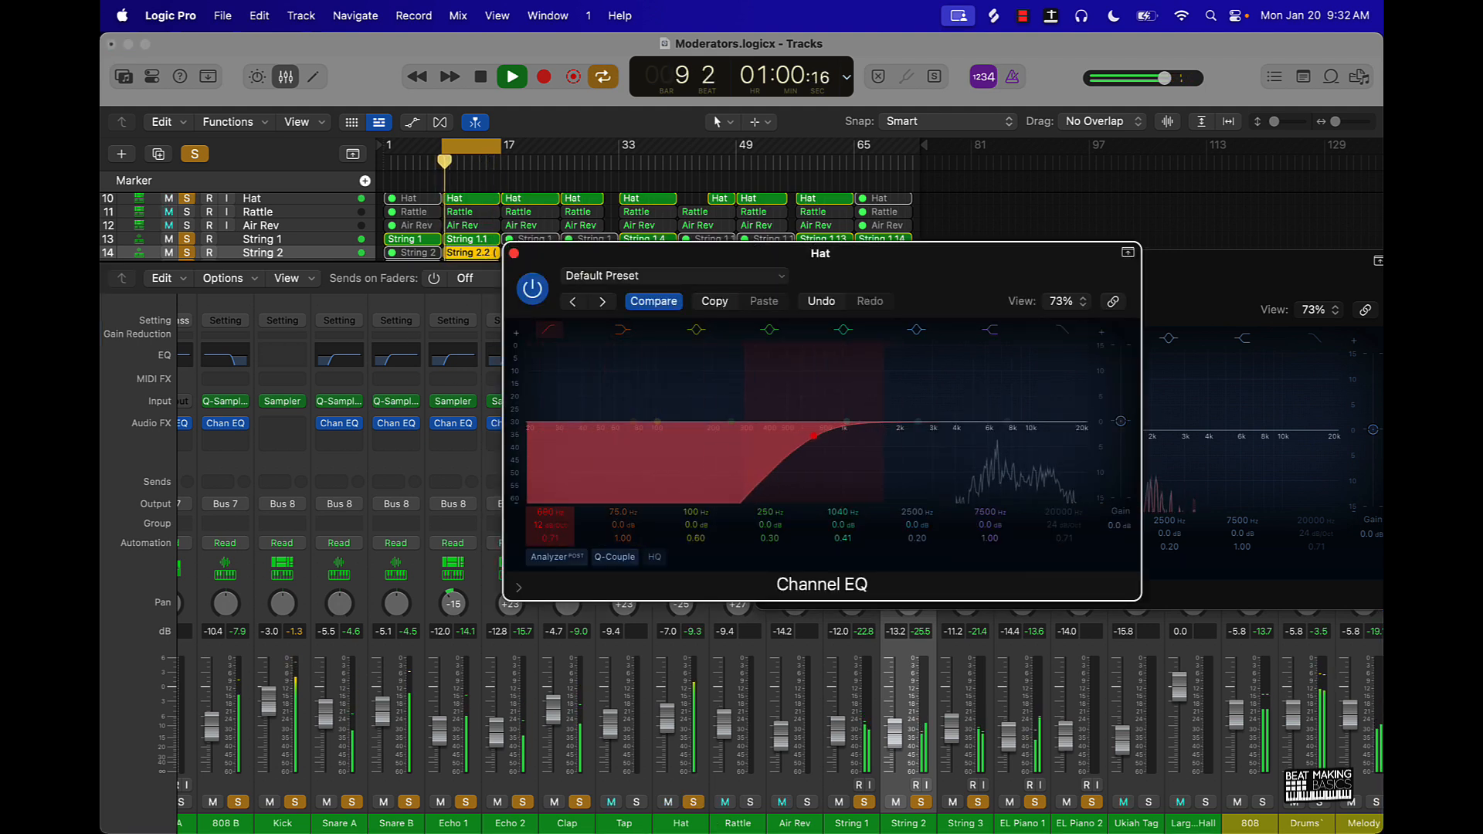
left_click(671, 718)
scroll(671, 724, "right", 1)
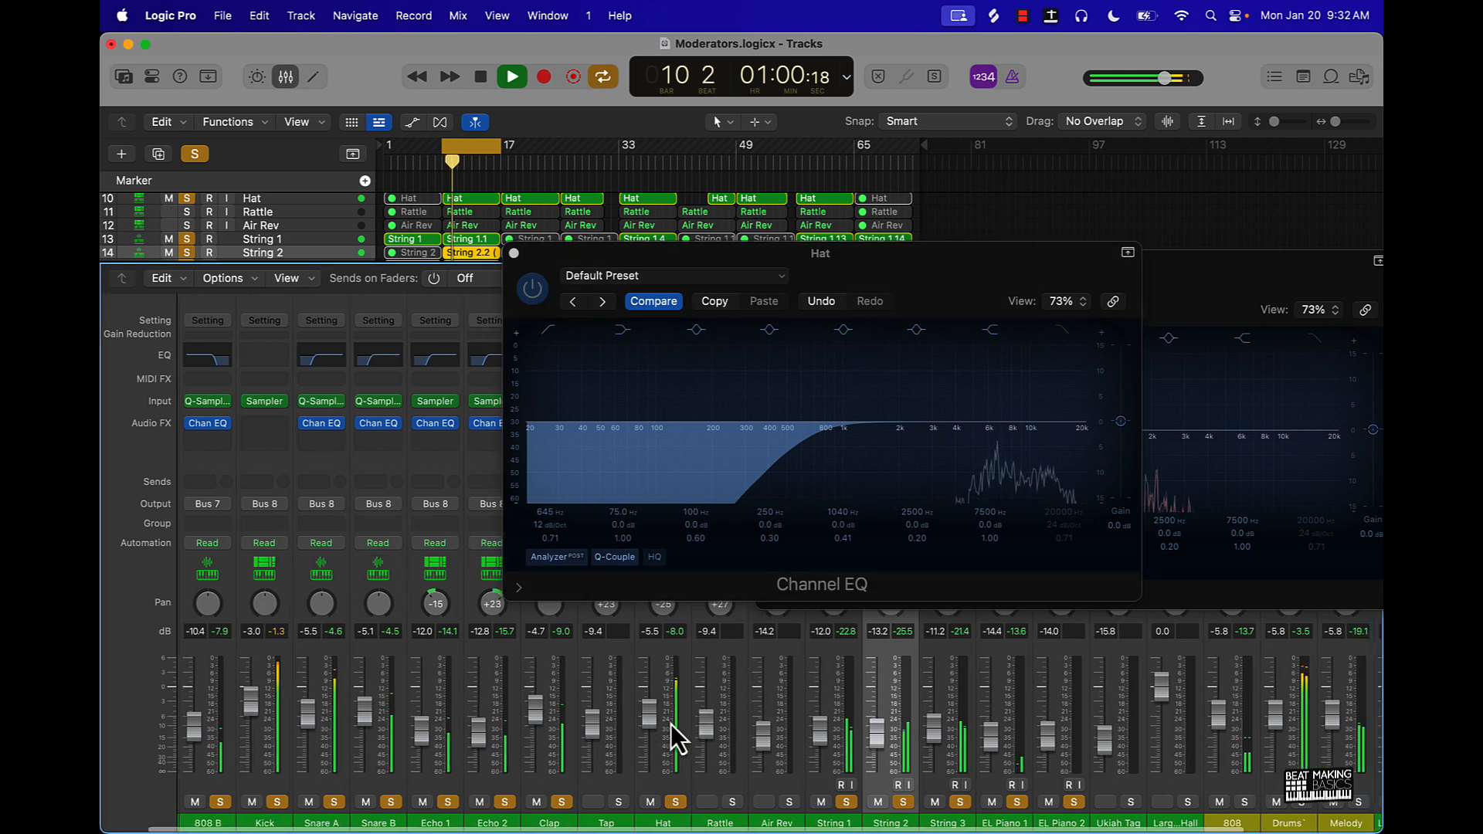
left_click(514, 253)
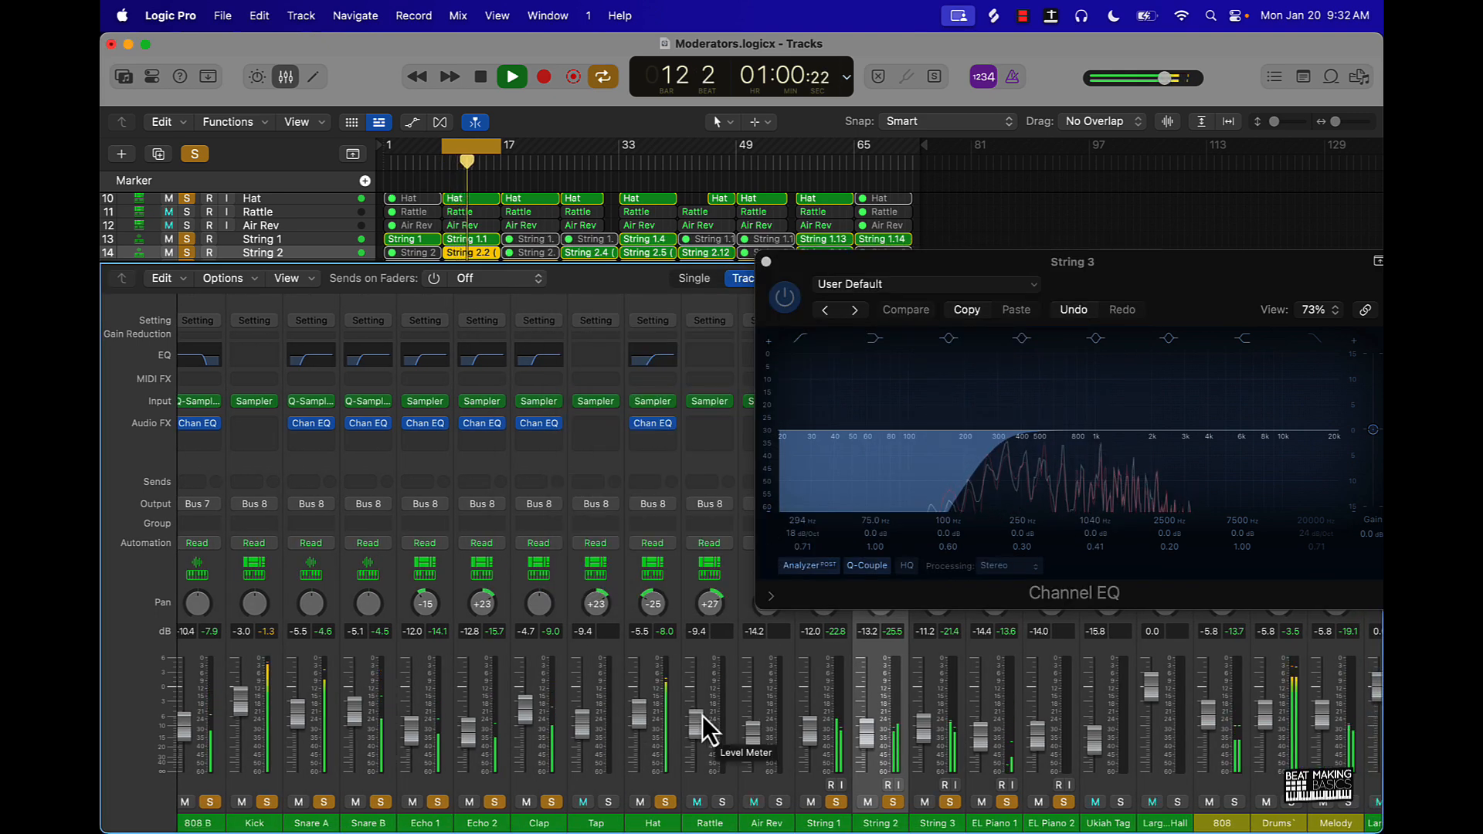
- Stop playback, clear all track solos and close the String 3 EQ window
key("space")
left_click(194, 154)
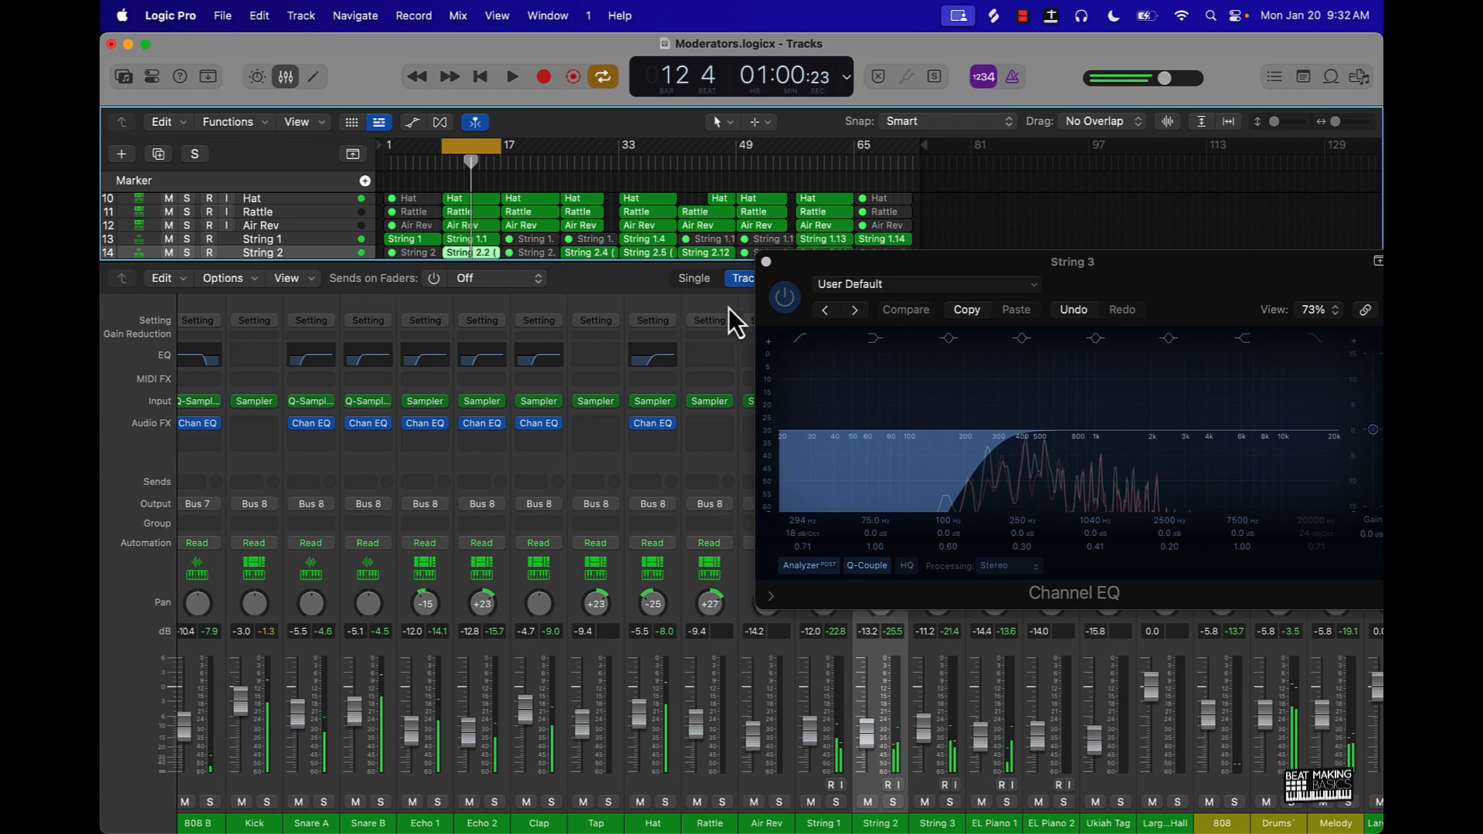
scroll(609, 229, "up", 5)
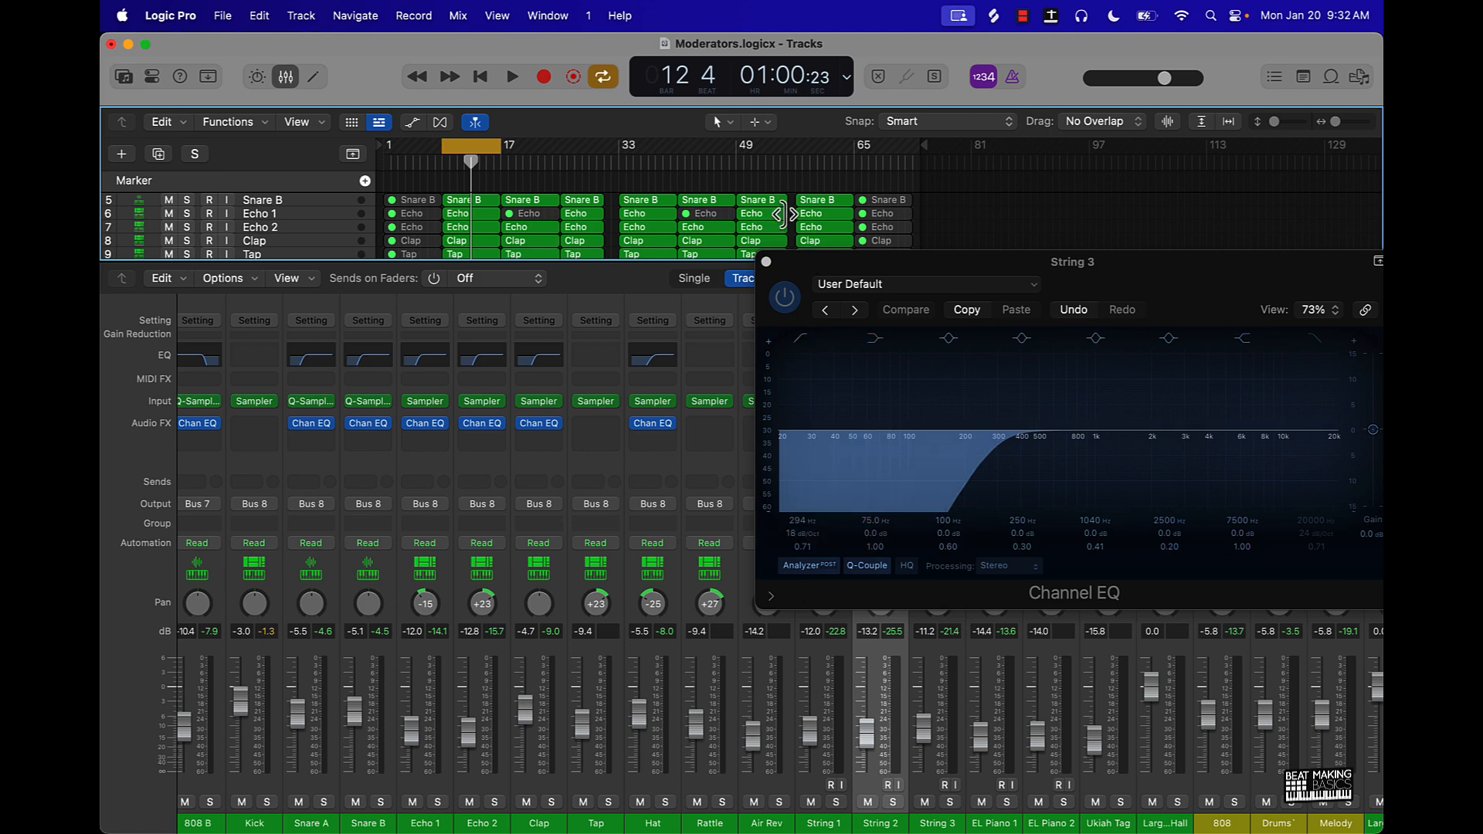
left_click(765, 262)
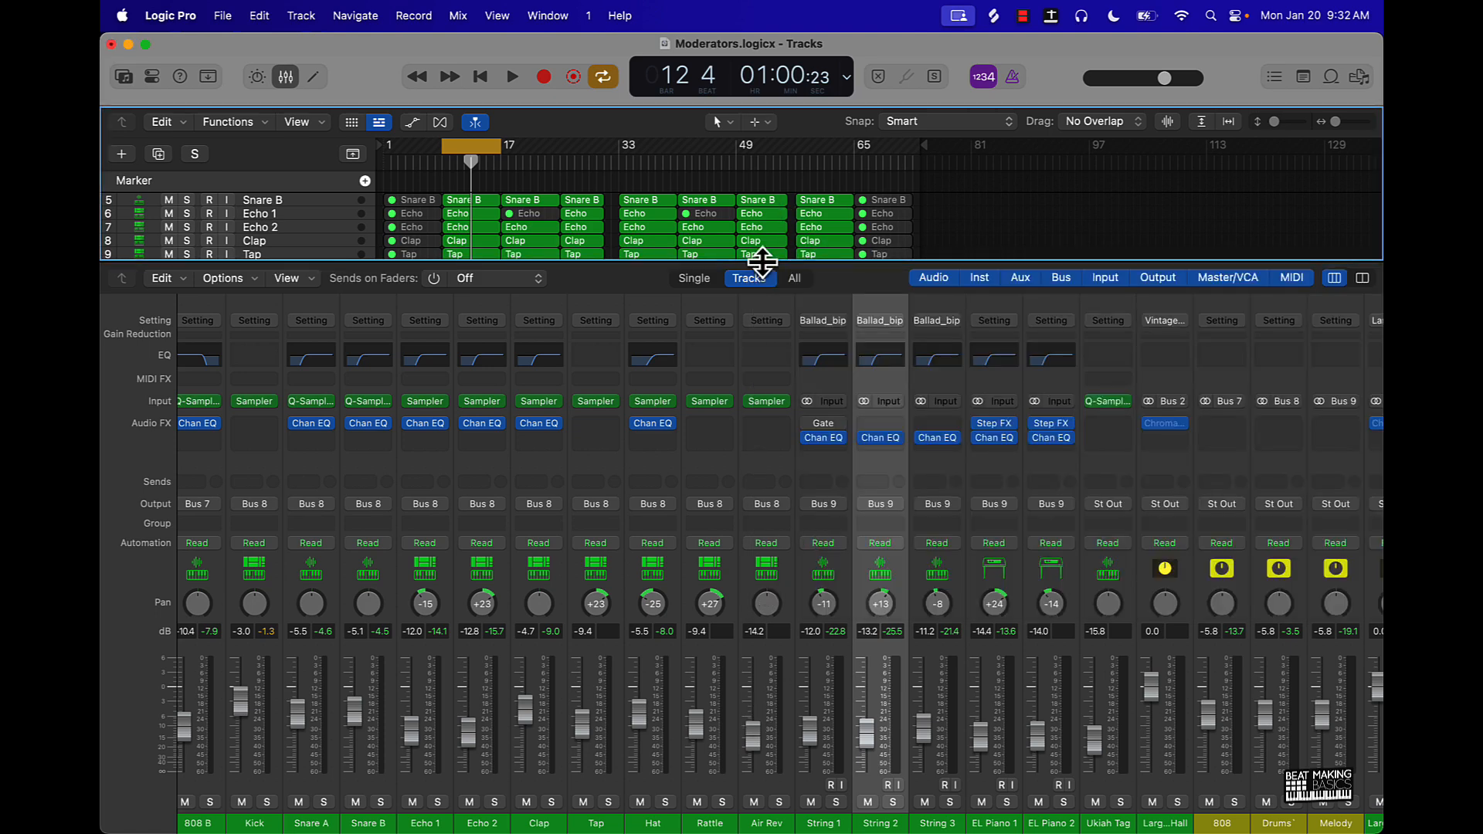
- Play the loop briefly with all tracks active to audition the equalized mix, and stop it
scroll(693, 514, "left", 3)
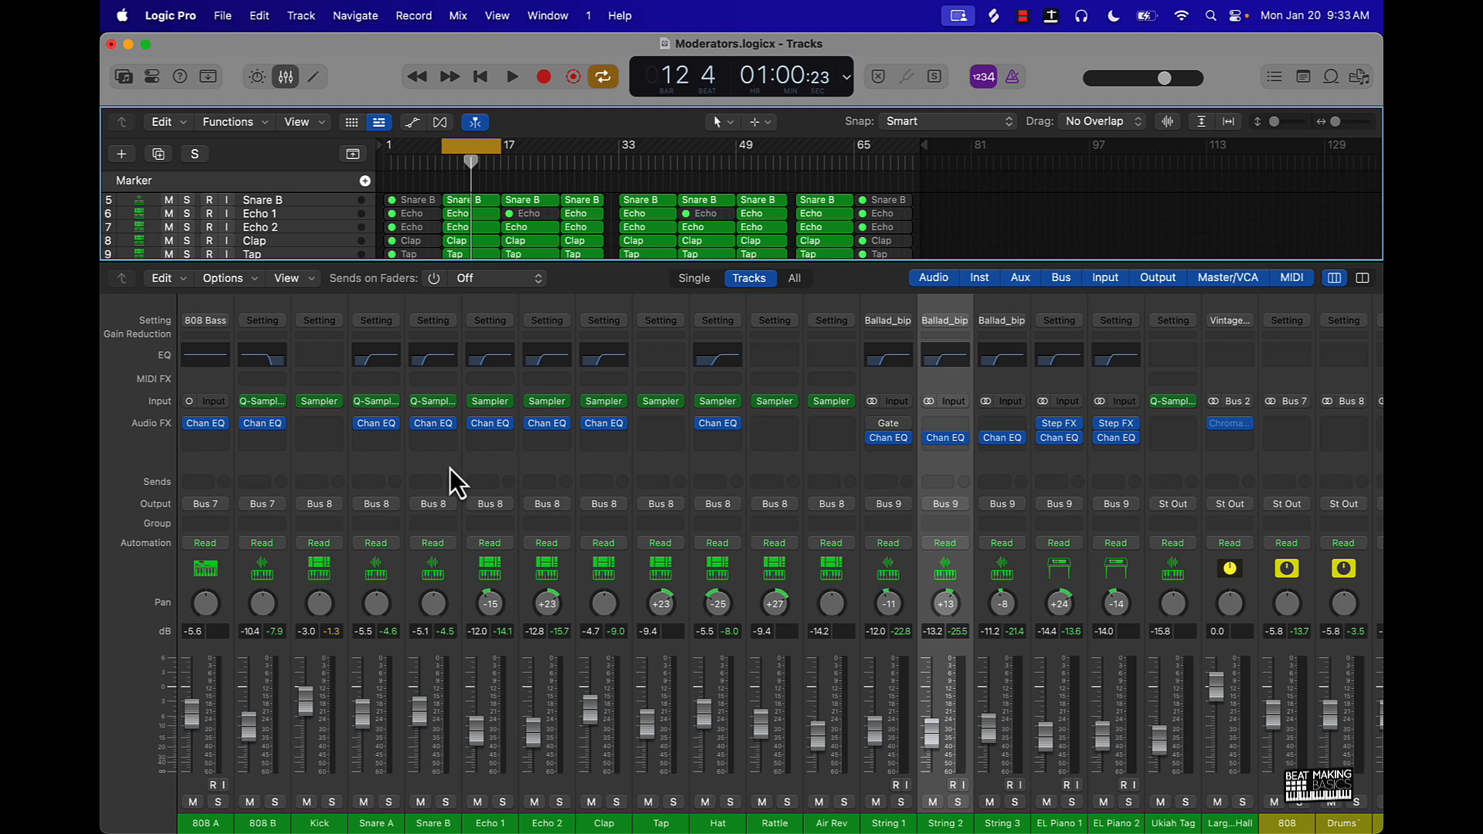
scroll(428, 587, "left", 1)
key("space")
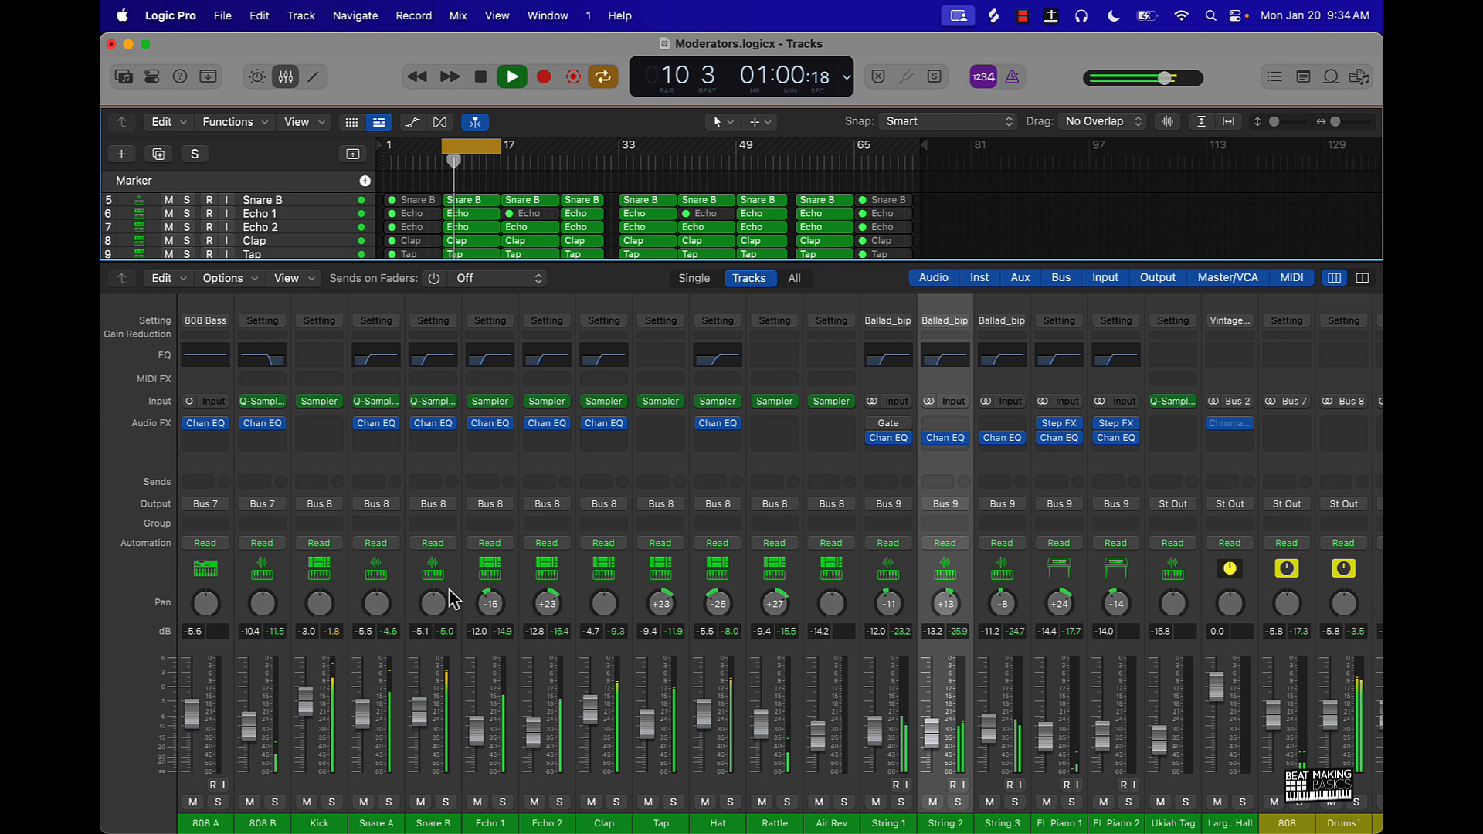
key("space")
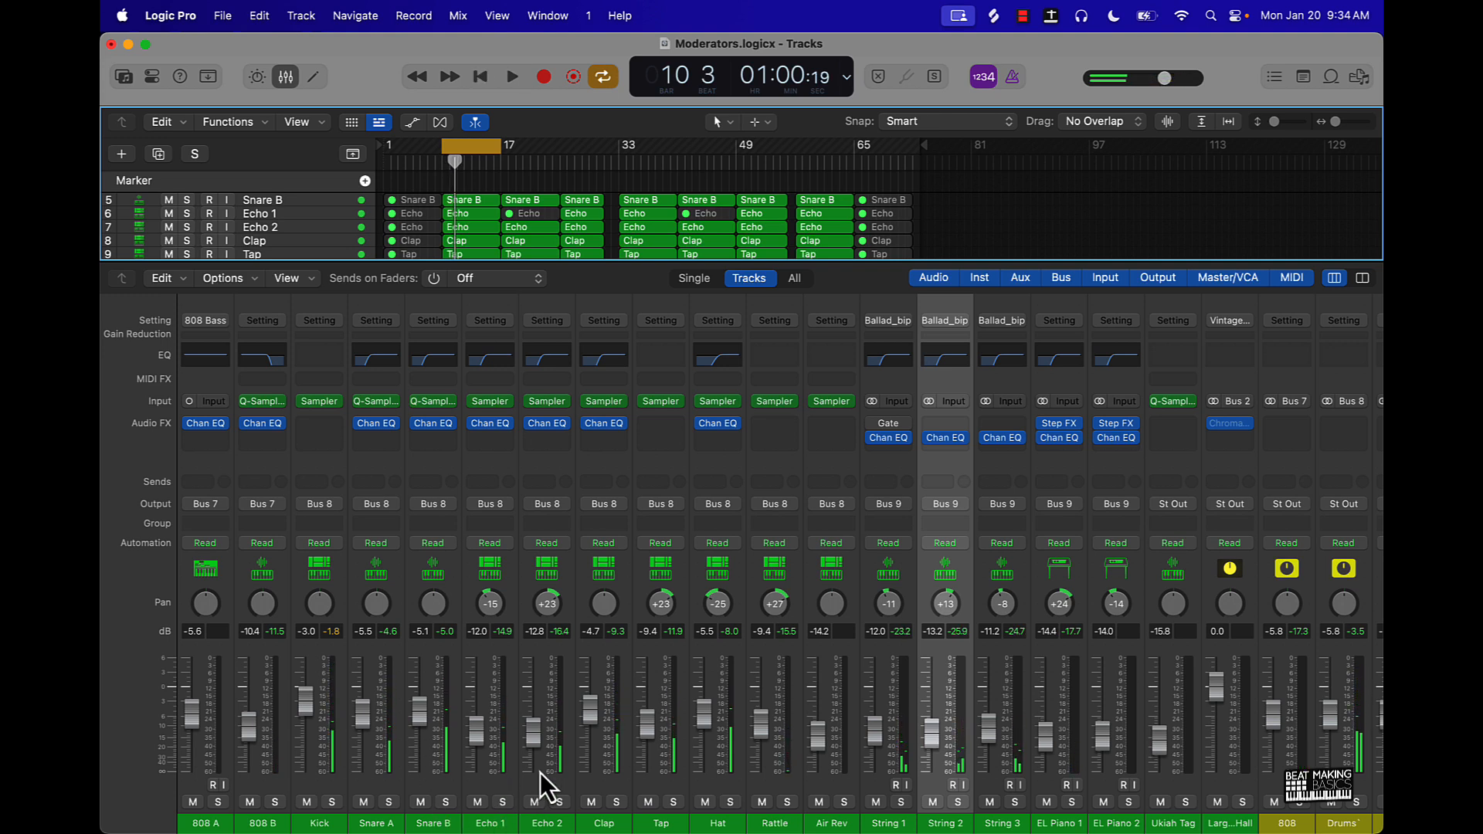
- Add a Compressor to Echo 1 after its Channel EQ
left_click(495, 441)
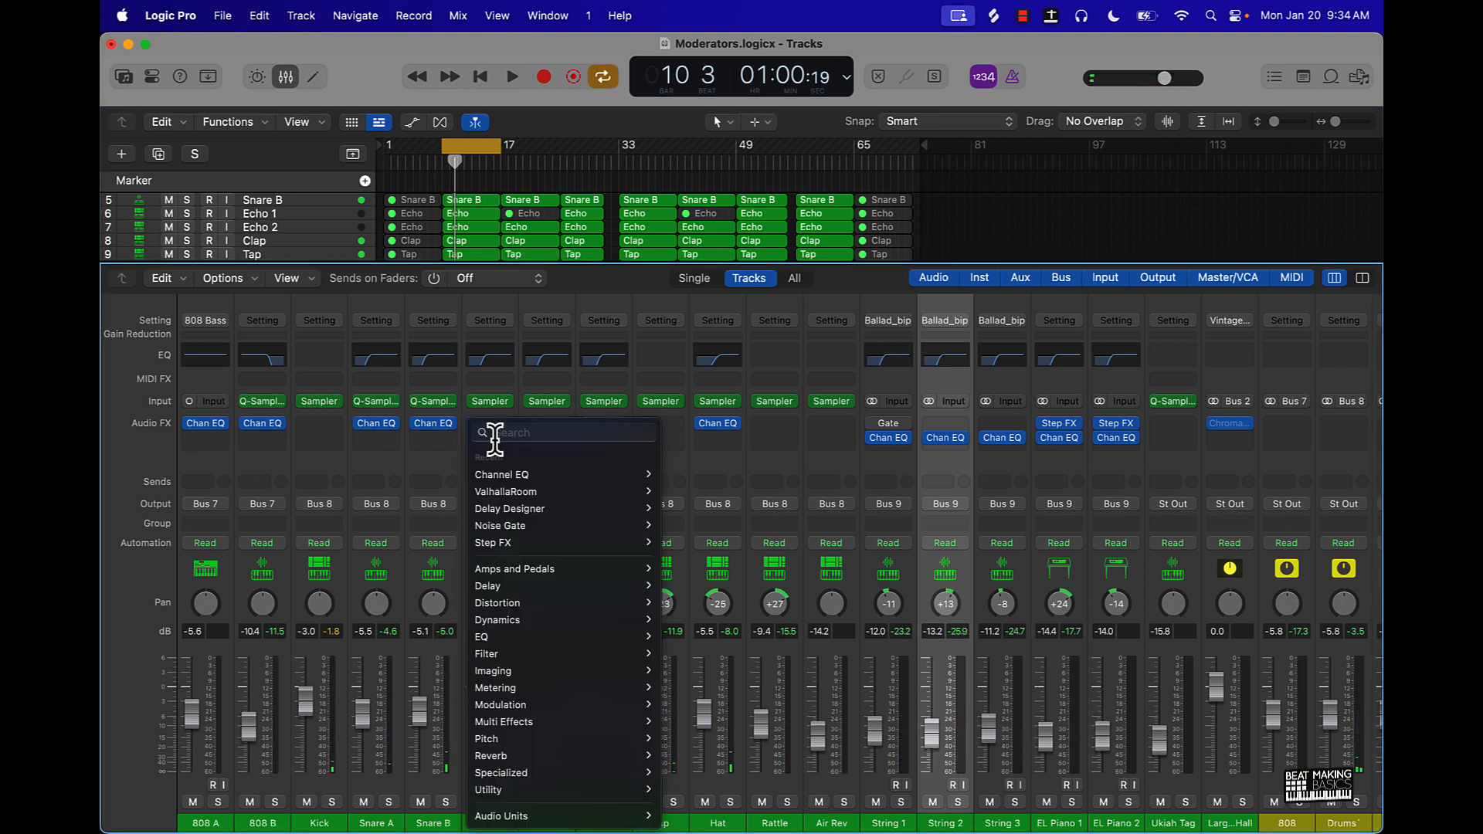
mouse_move(522, 622)
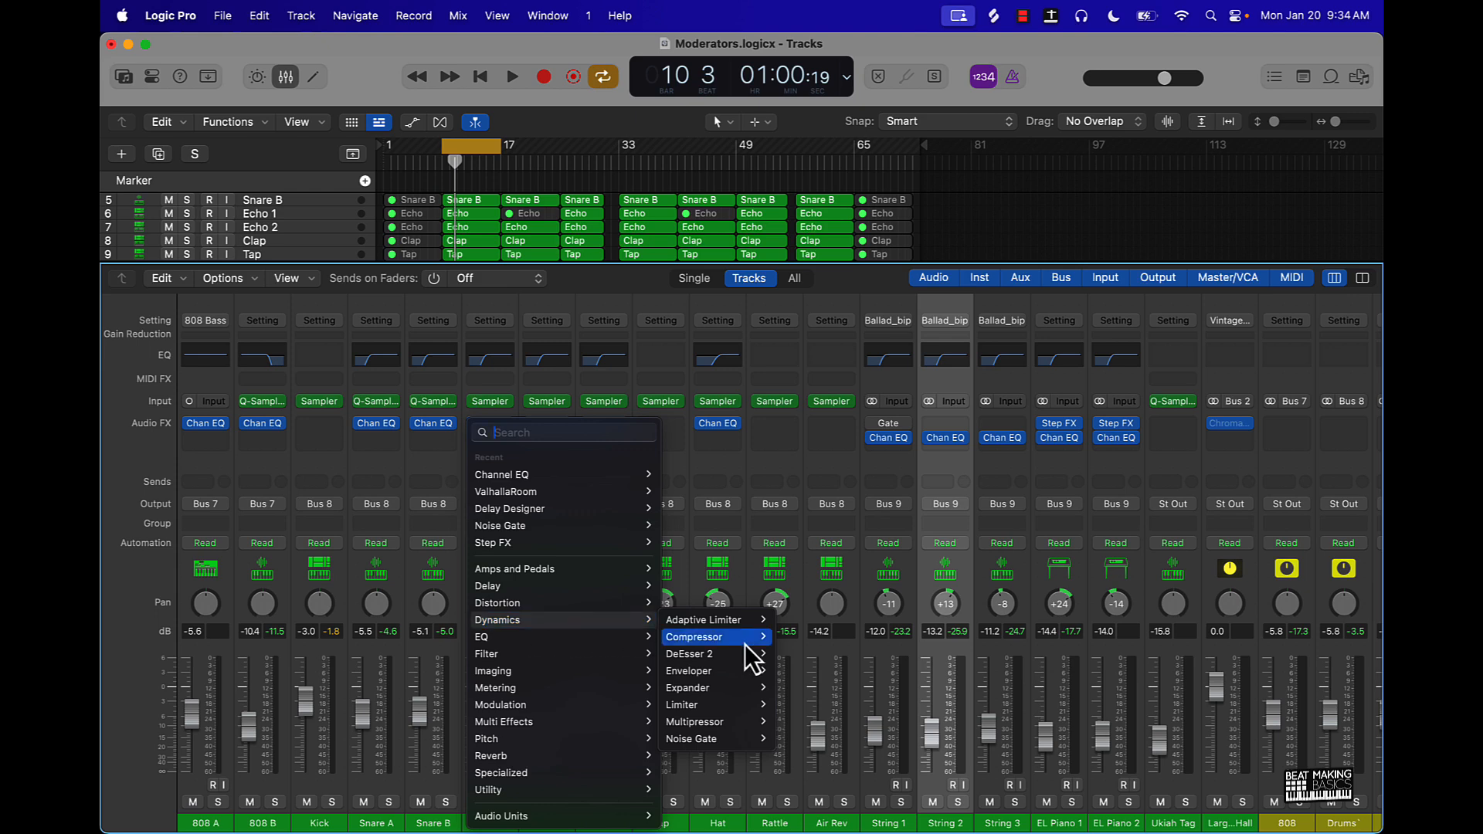
left_click(786, 638)
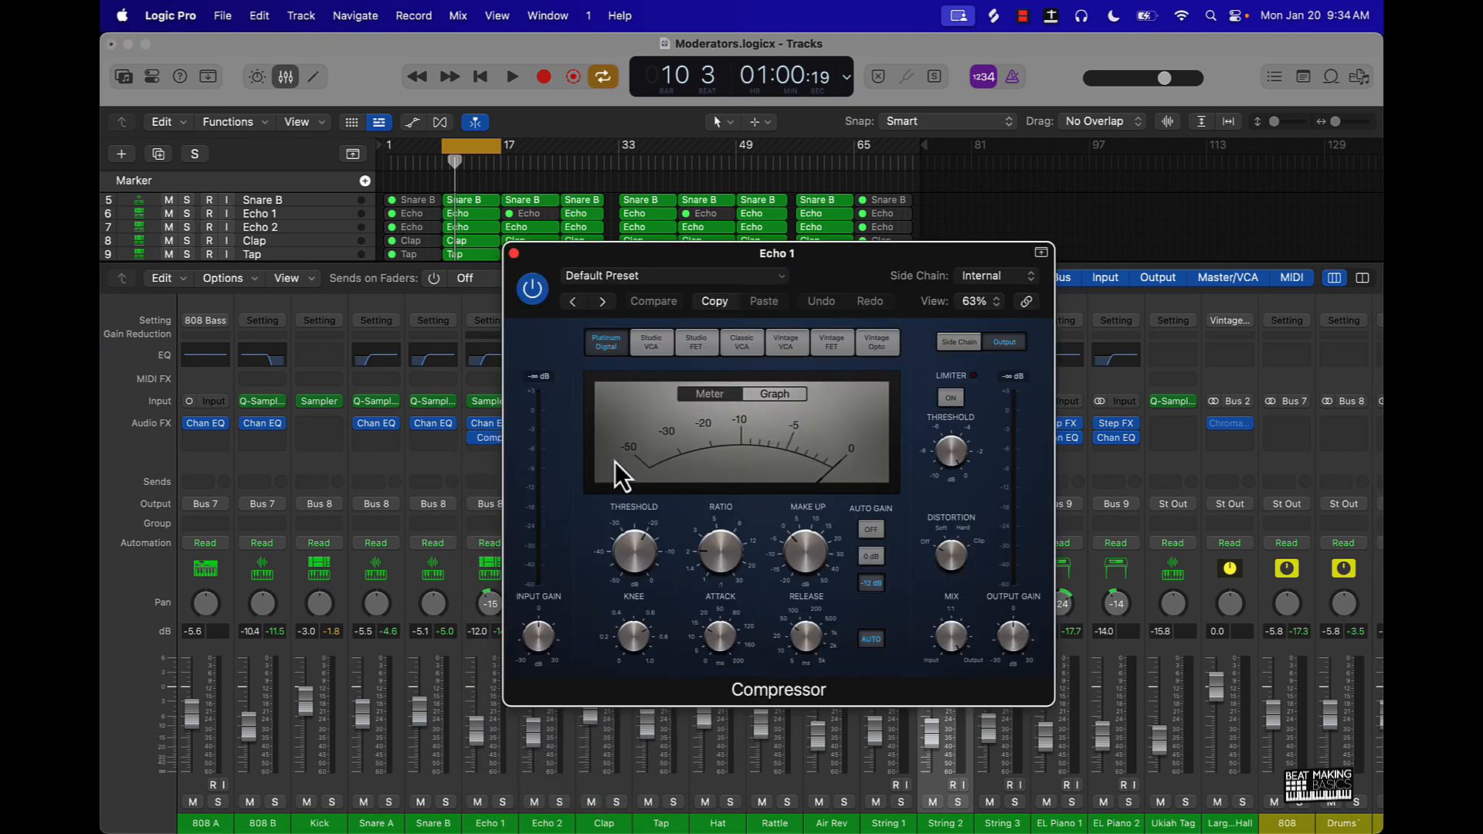
- With the loop playing, set Echo 1's Compressor to a -27.5 dB threshold, 1.6:1 ratio and 8.0 ms attack
key("space")
mouse_move(652, 541)
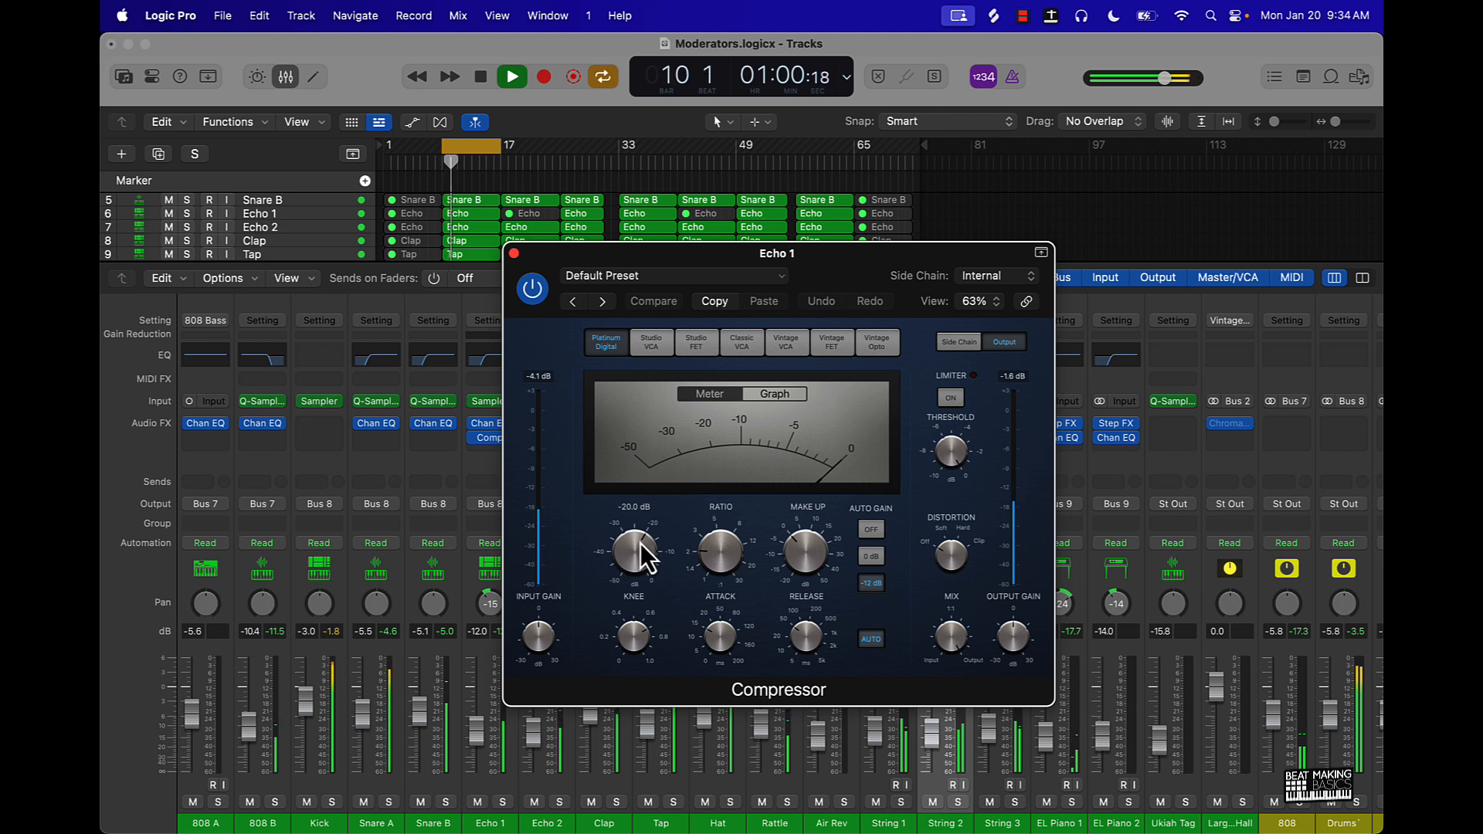
left_click_drag(641, 544, 716, 573)
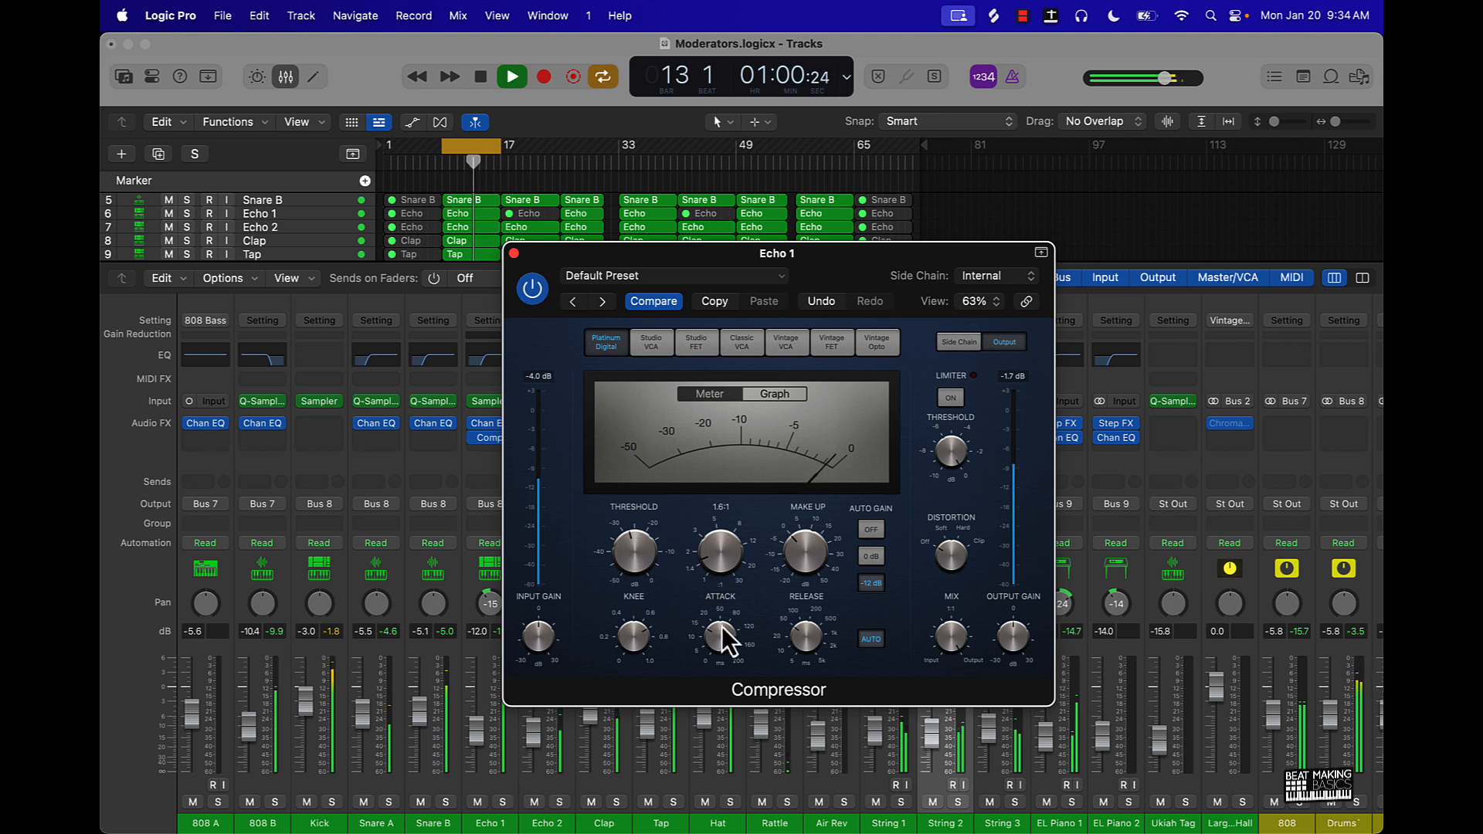
left_click_drag(722, 627, 720, 652)
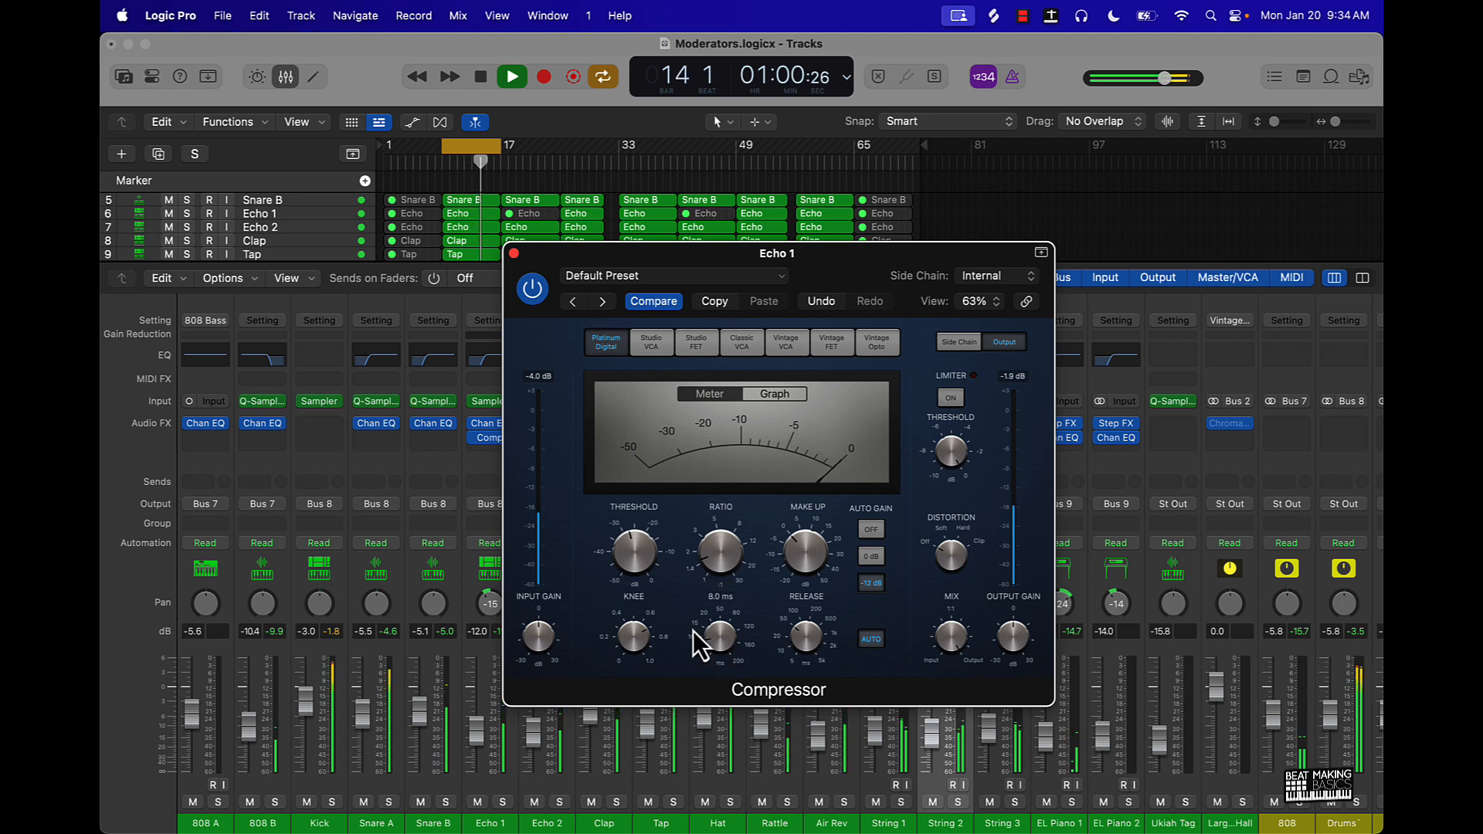
- Compare Echo 1 with its Compressor bypassed and active while muting Echo 2, and stop playback
left_click(530, 300)
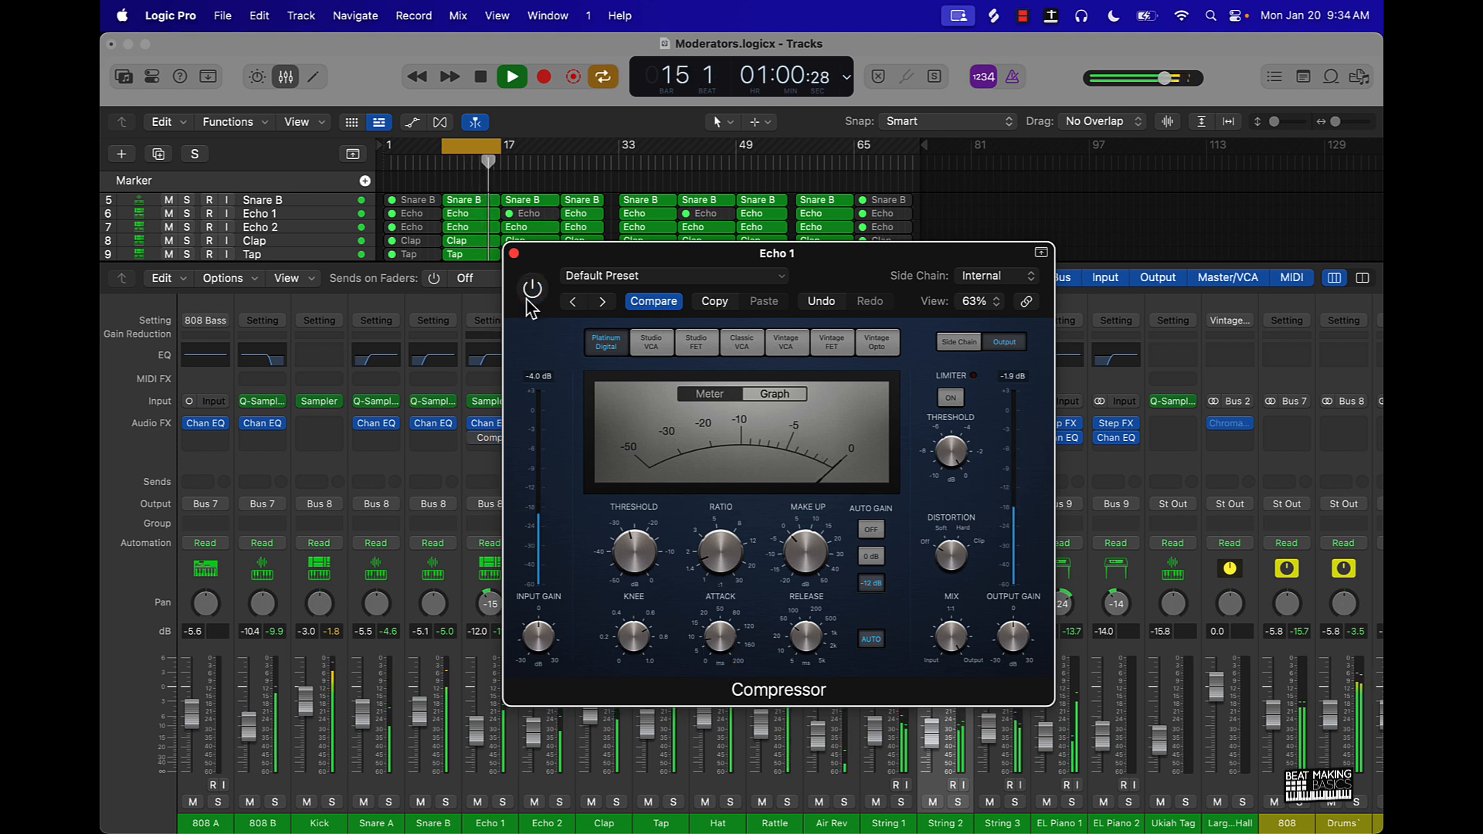
left_click(536, 804)
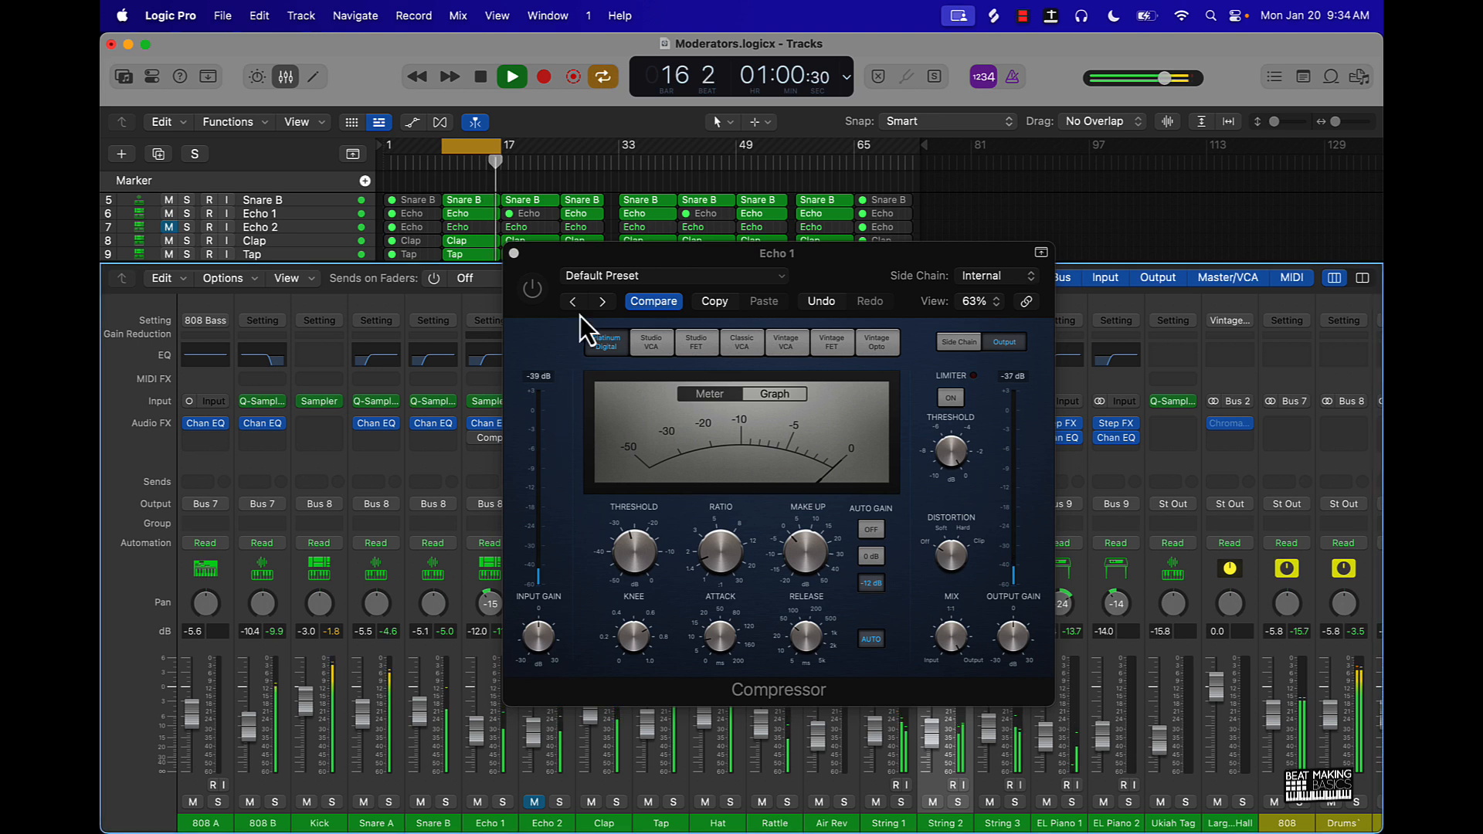
left_click(537, 292)
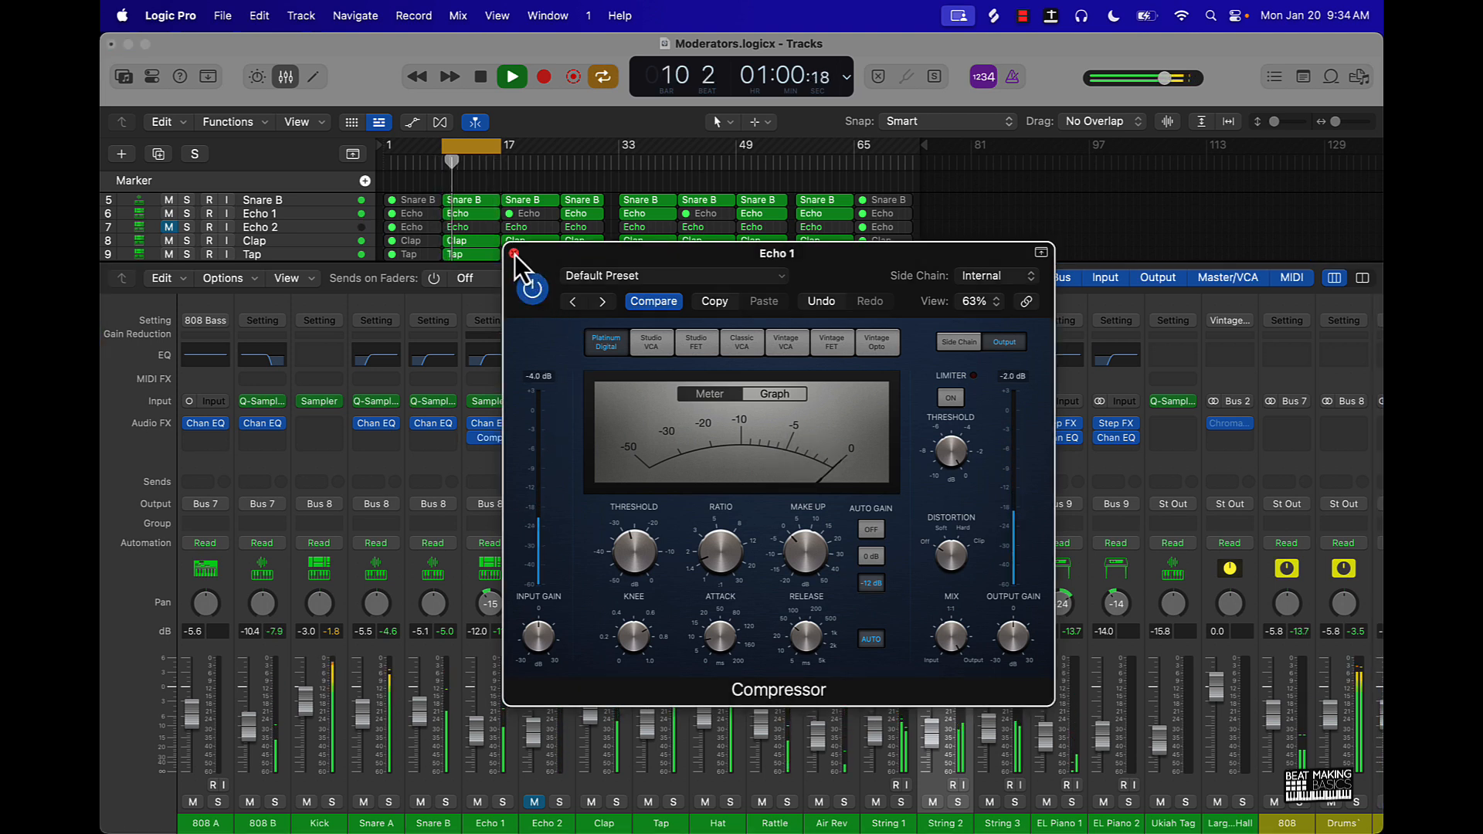
key("space")
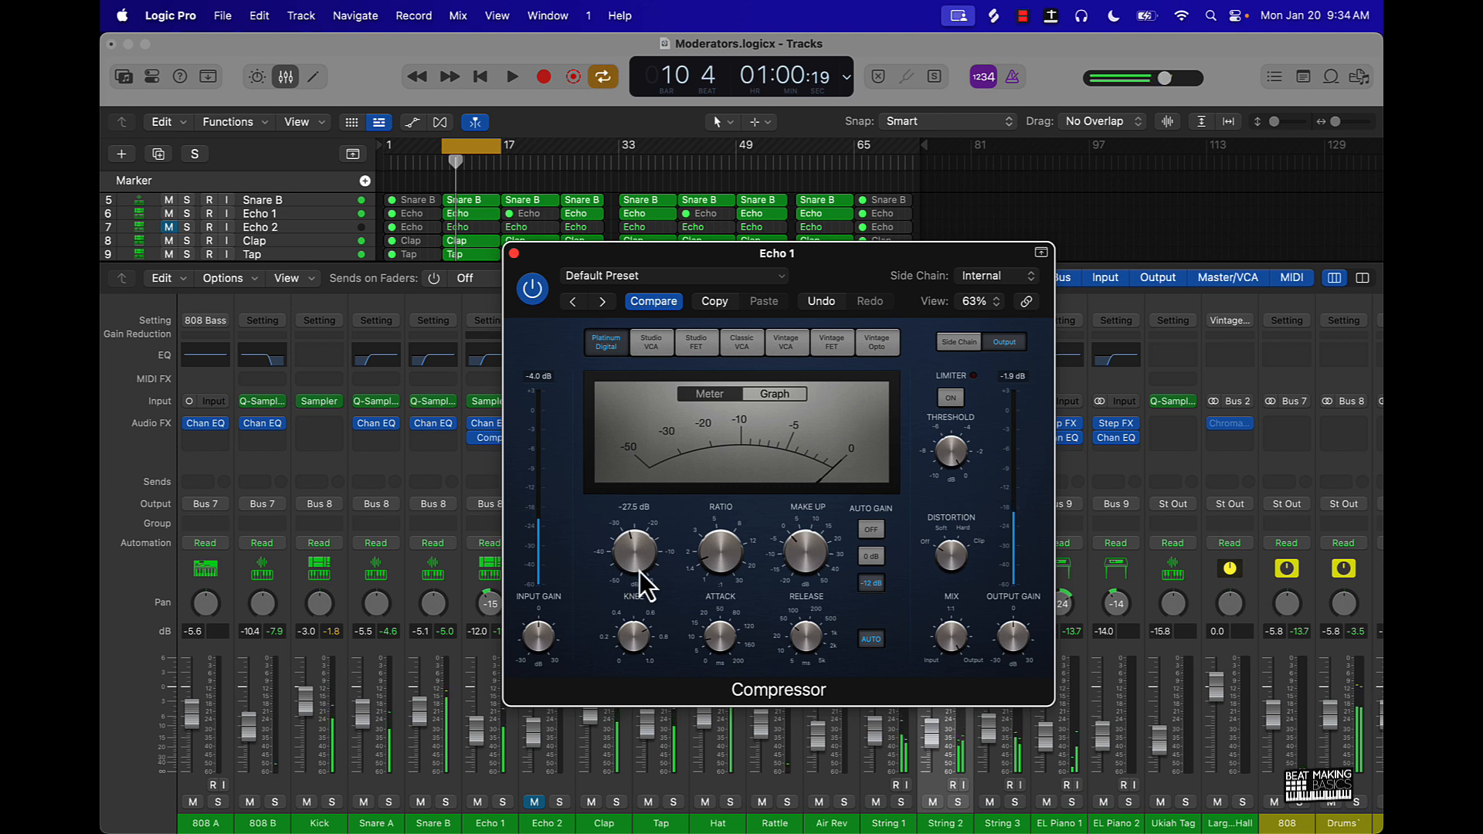
mouse_move(637, 562)
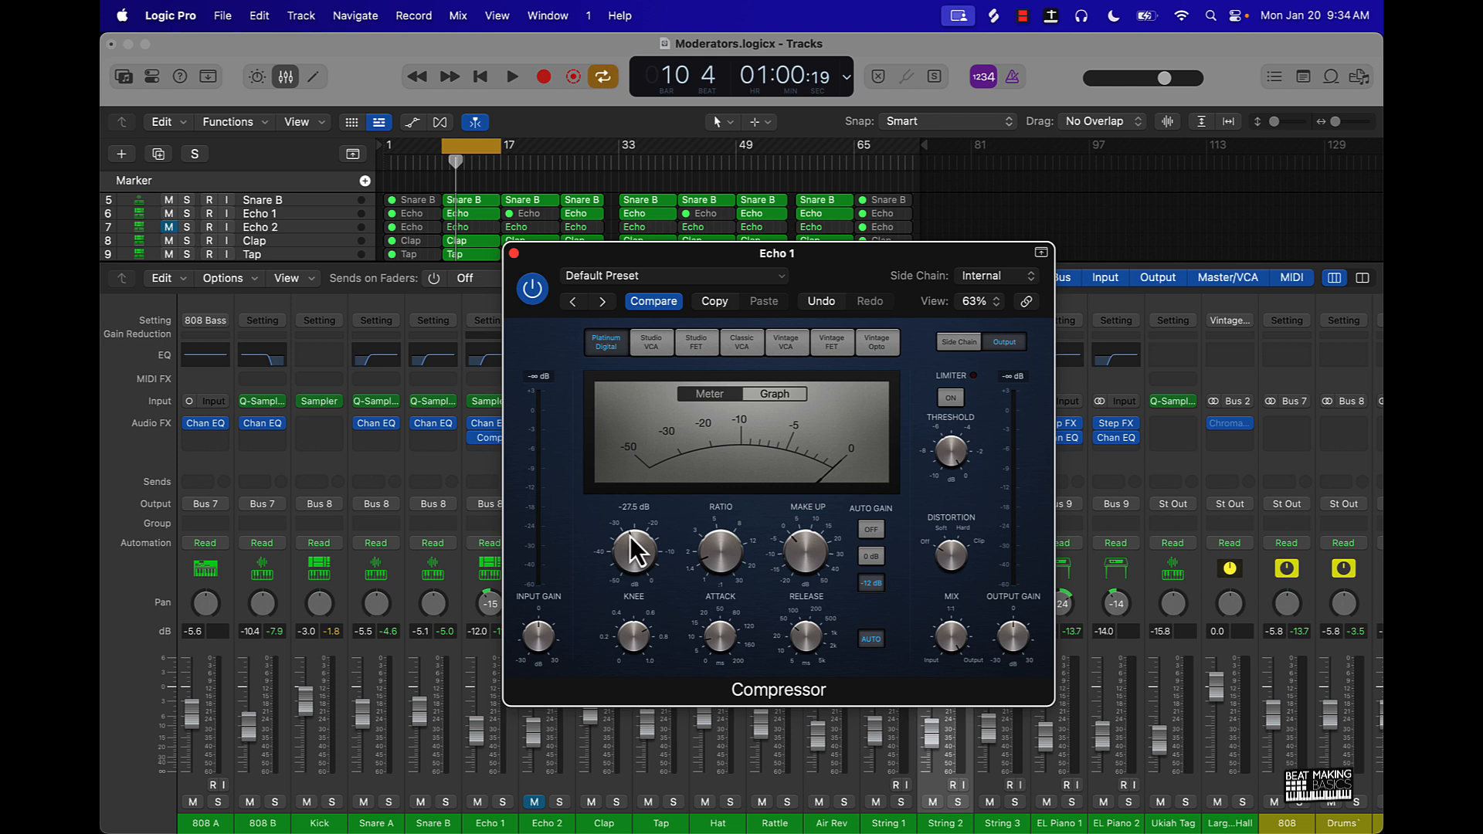
- Close Echo 1's Compressor, copy it to Echo 2 below the Channel EQ, and audition the loop briefly with Echo 2 unmuted
mouse_move(706, 533)
mouse_move(711, 650)
mouse_move(795, 568)
mouse_move(819, 666)
left_click(513, 252)
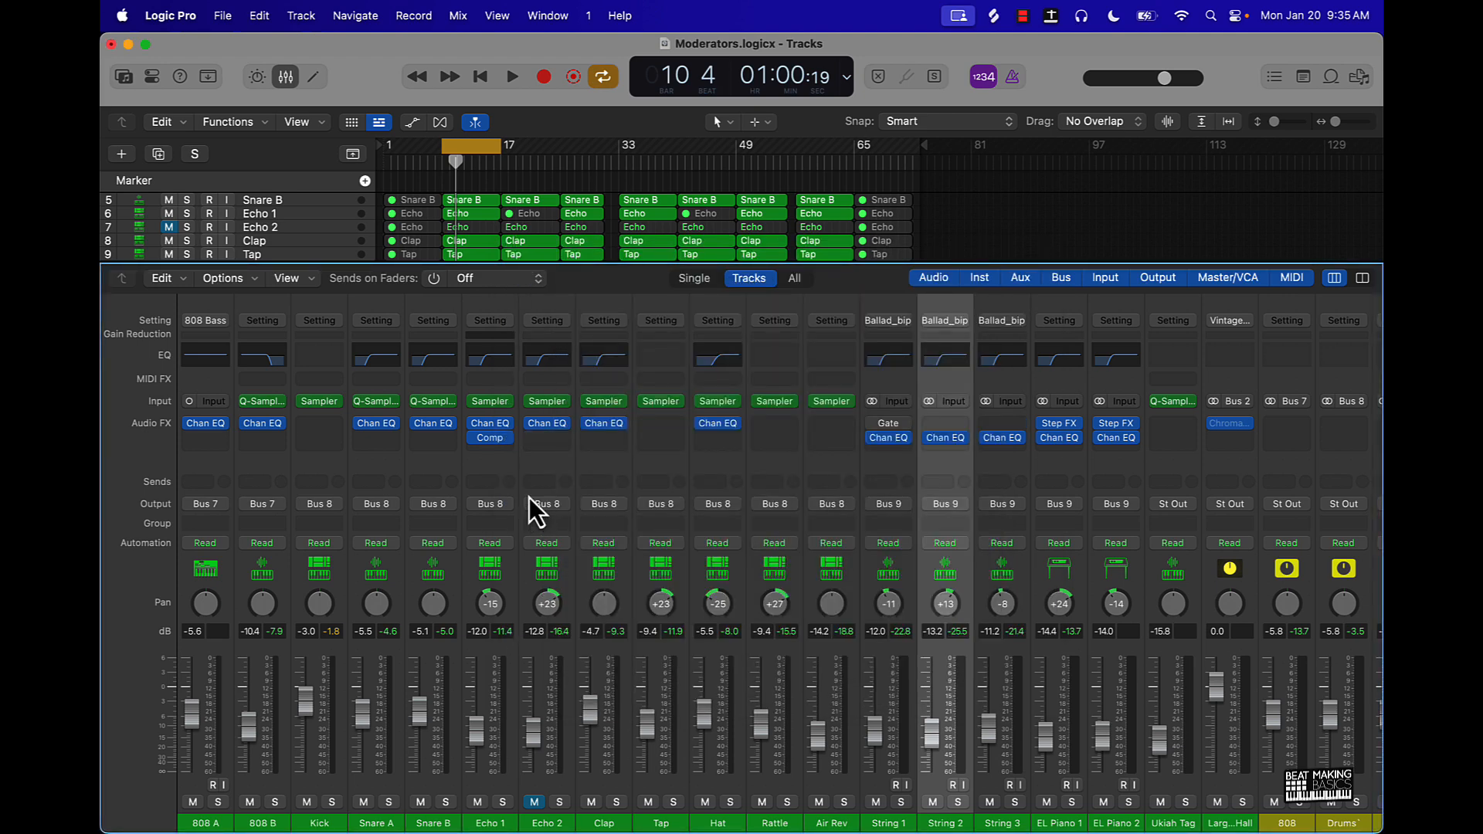
left_click_drag(497, 440, 539, 438)
key("space")
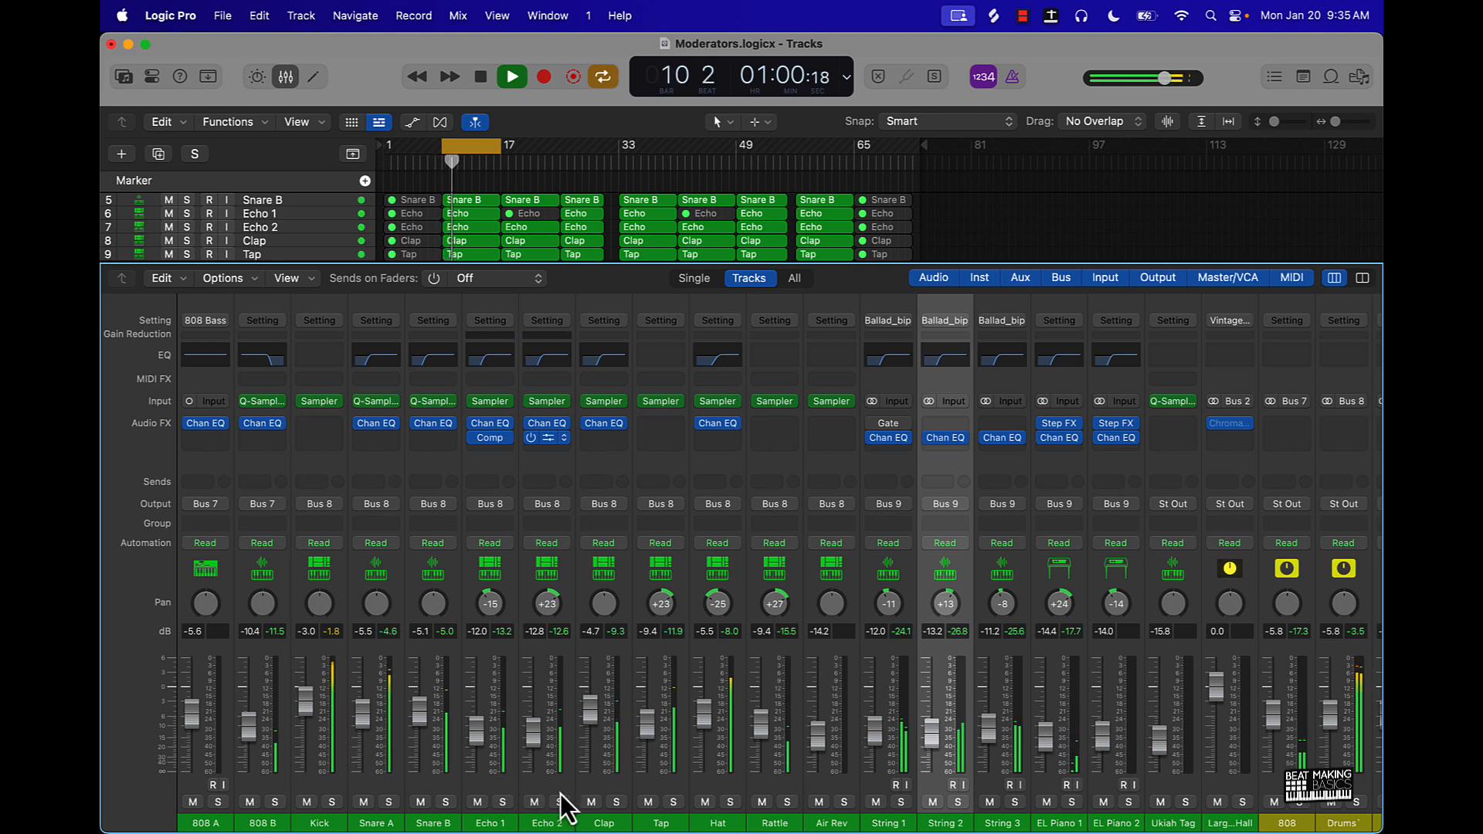
key("space")
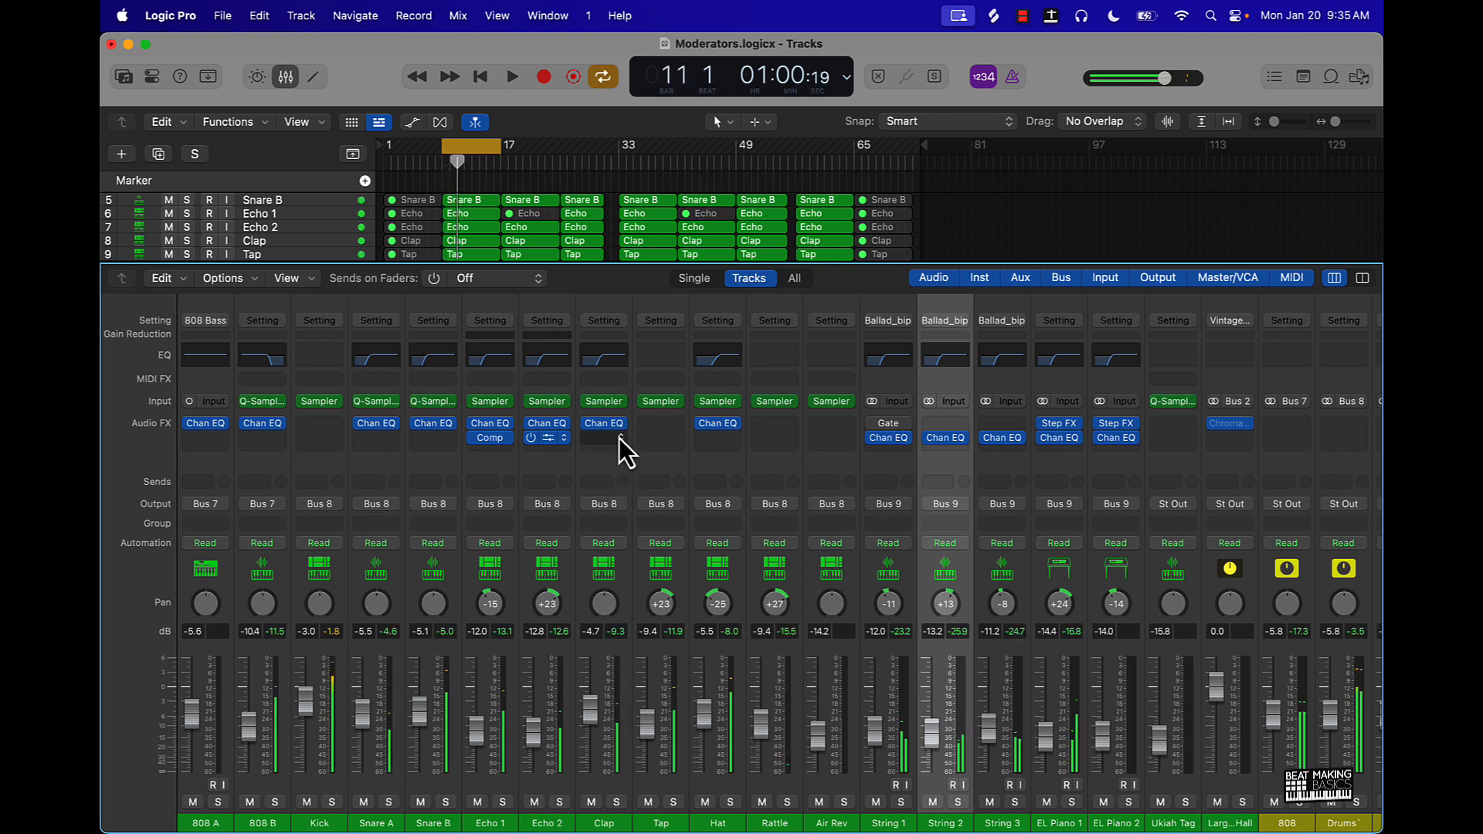
- Add a mono Compressor to Clap after its Channel EQ, lower its threshold and set its ratio to 1.6:1 during playback
left_click(610, 440)
mouse_move(669, 474)
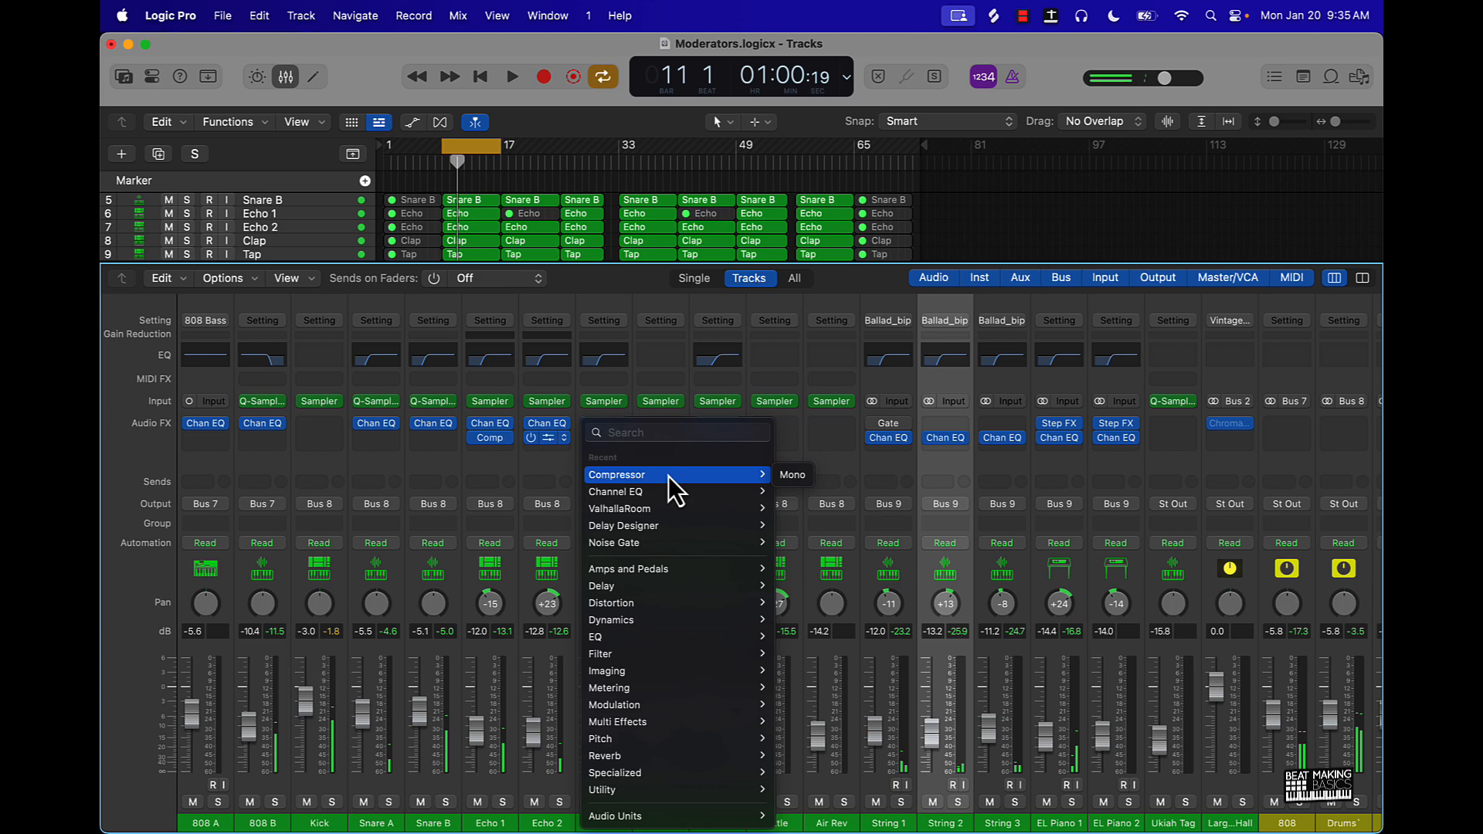
left_click(791, 474)
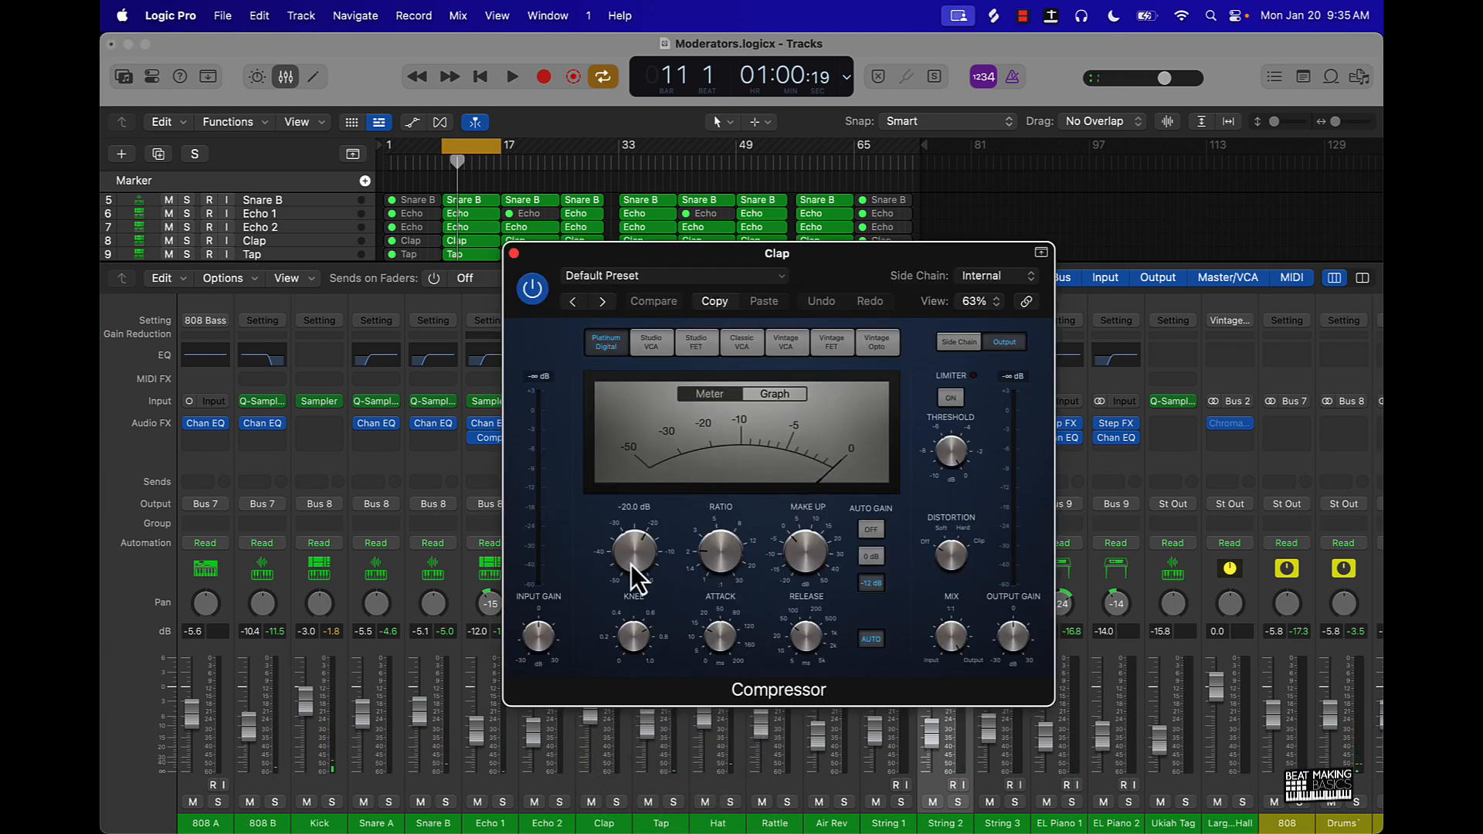
key("space")
left_click_drag(633, 558, 632, 570)
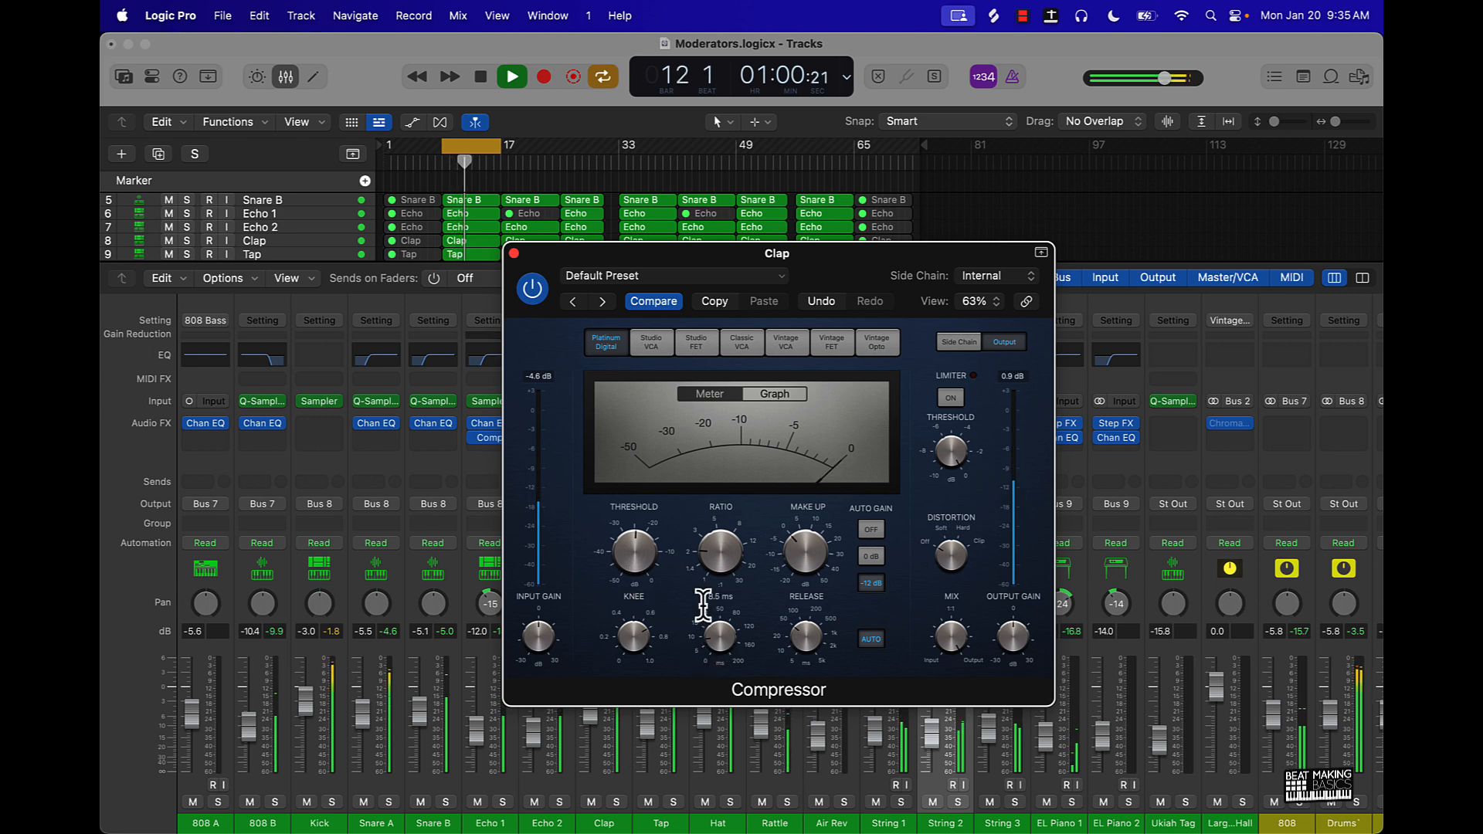
left_click_drag(707, 562, 707, 587)
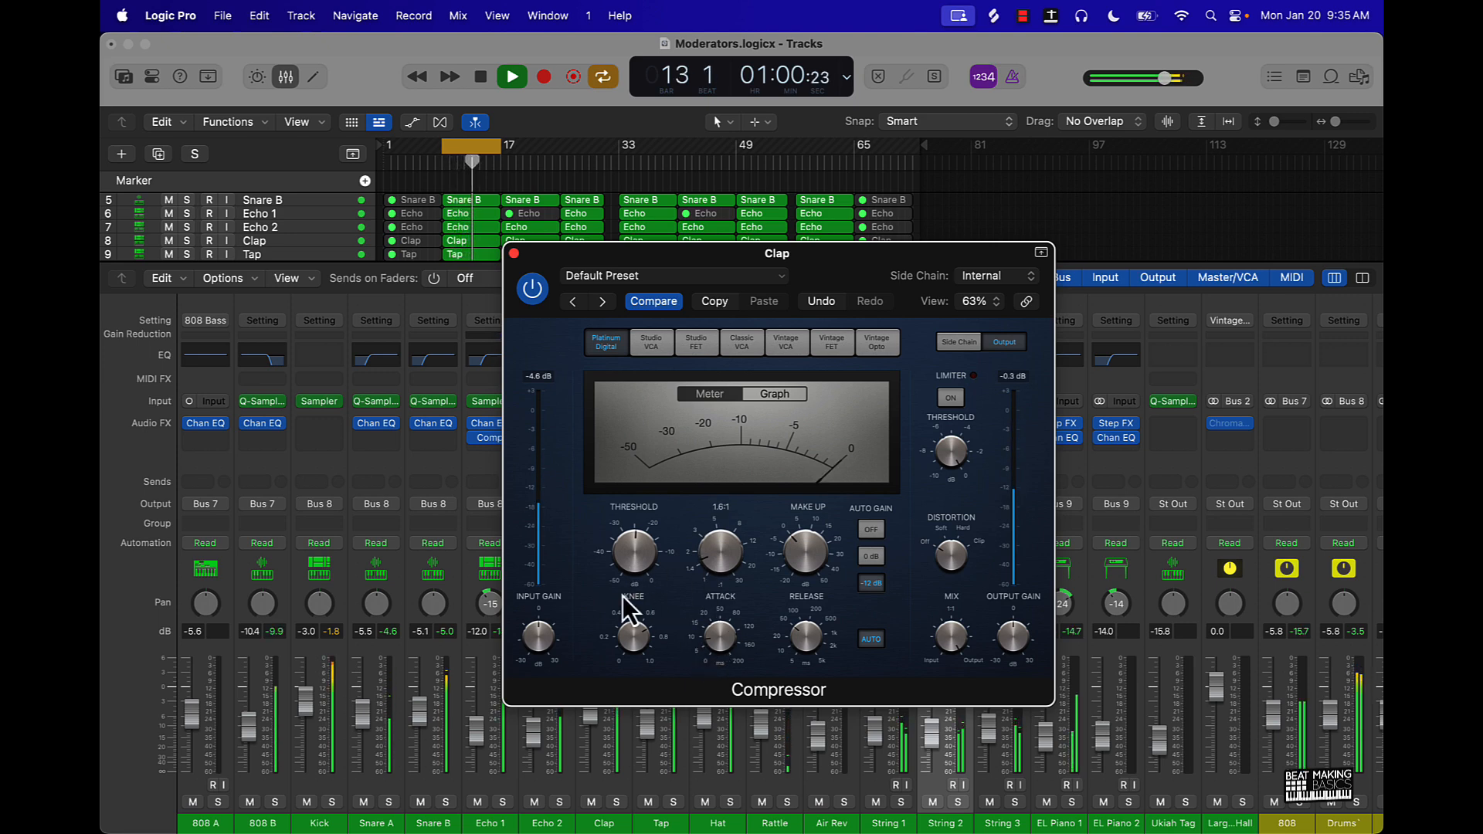
left_click(514, 253)
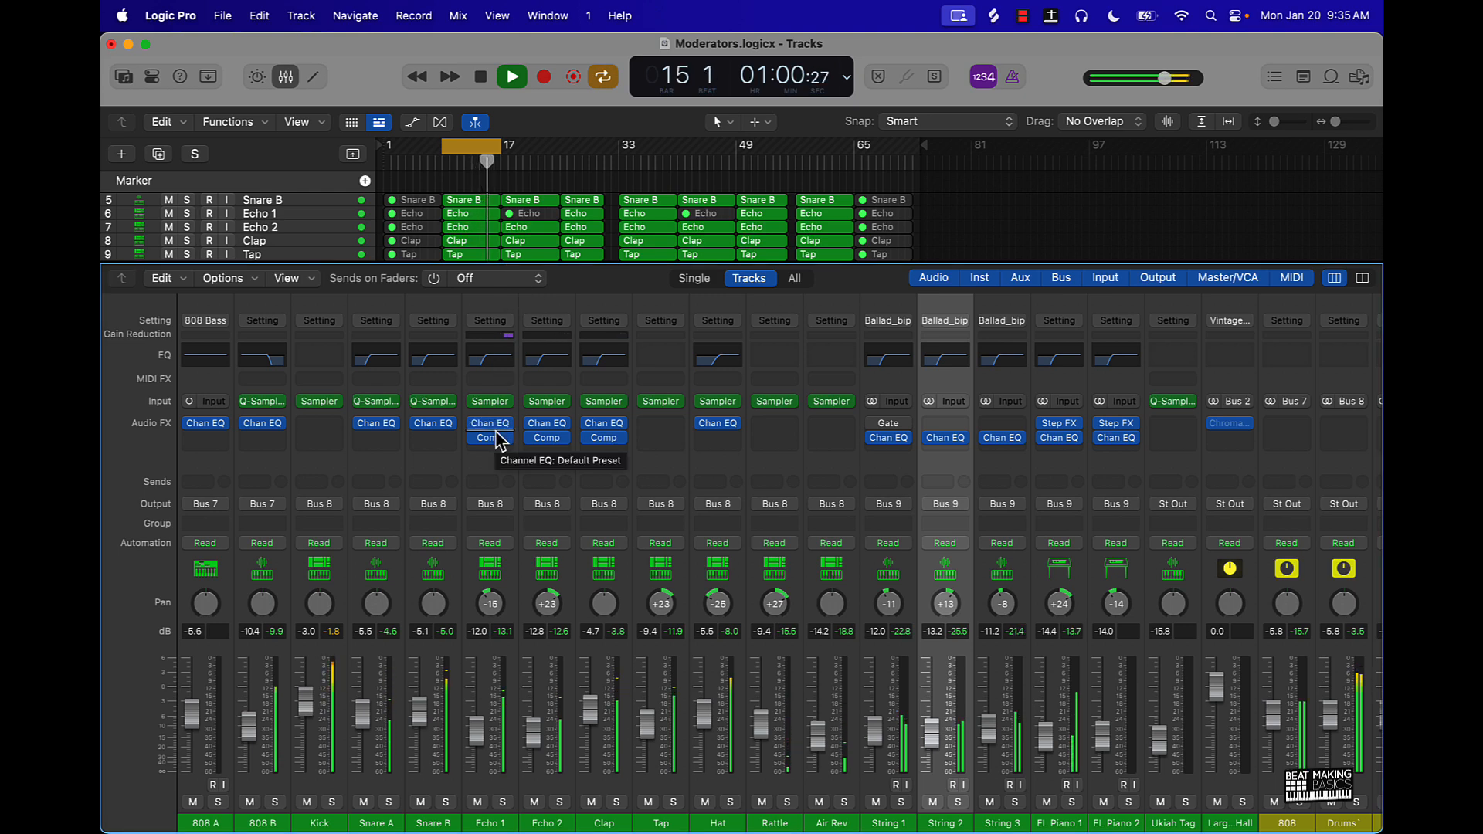
- Add a Compressor to Hat with a lower threshold and ratio and an 11.5 ms attack, and lower Hat's volume to -7.0 dB
left_click(717, 441)
left_click(739, 475)
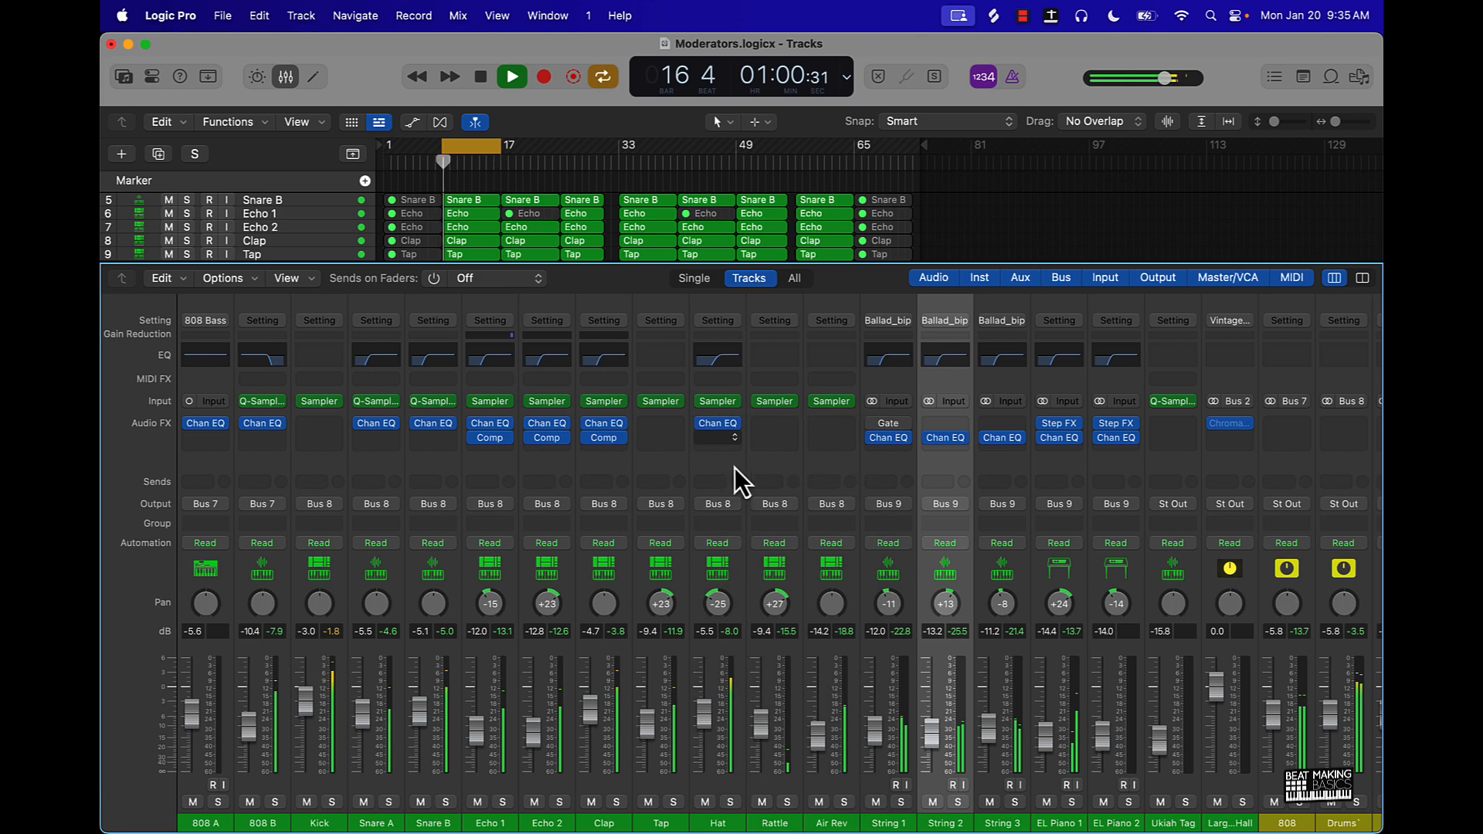
left_click_drag(640, 532, 635, 581)
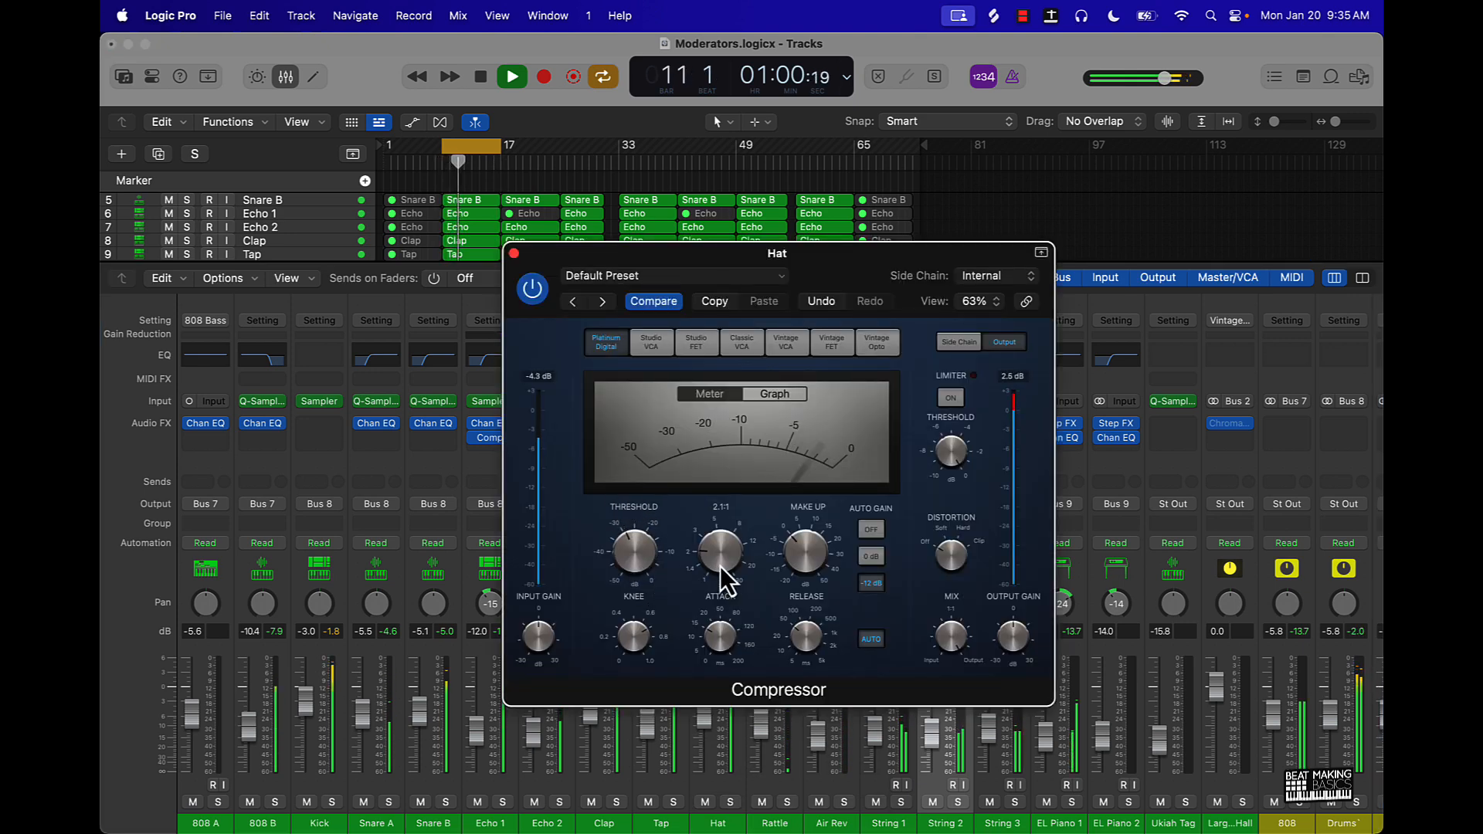
left_click_drag(721, 562, 720, 661)
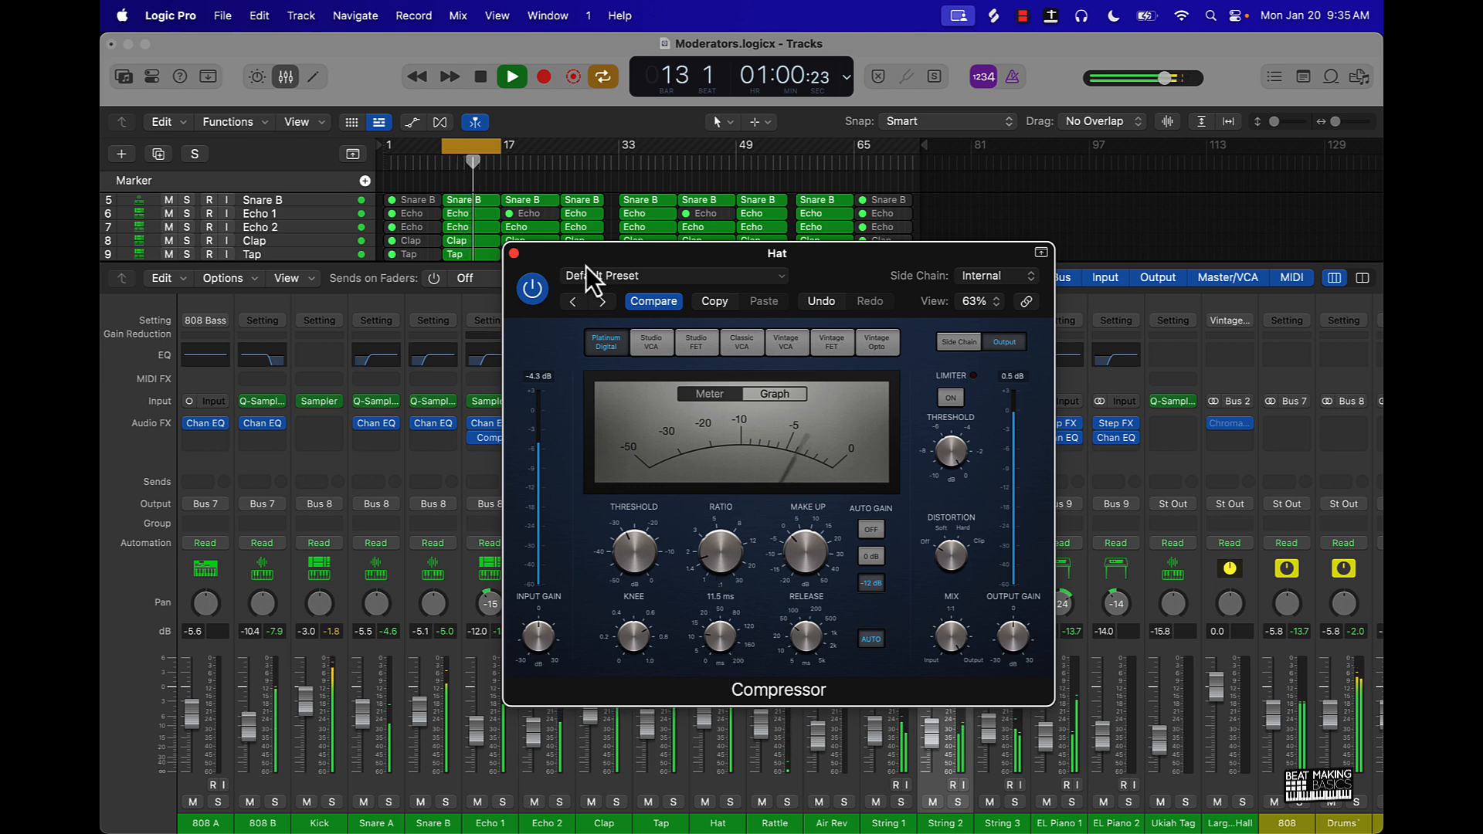
left_click(514, 254)
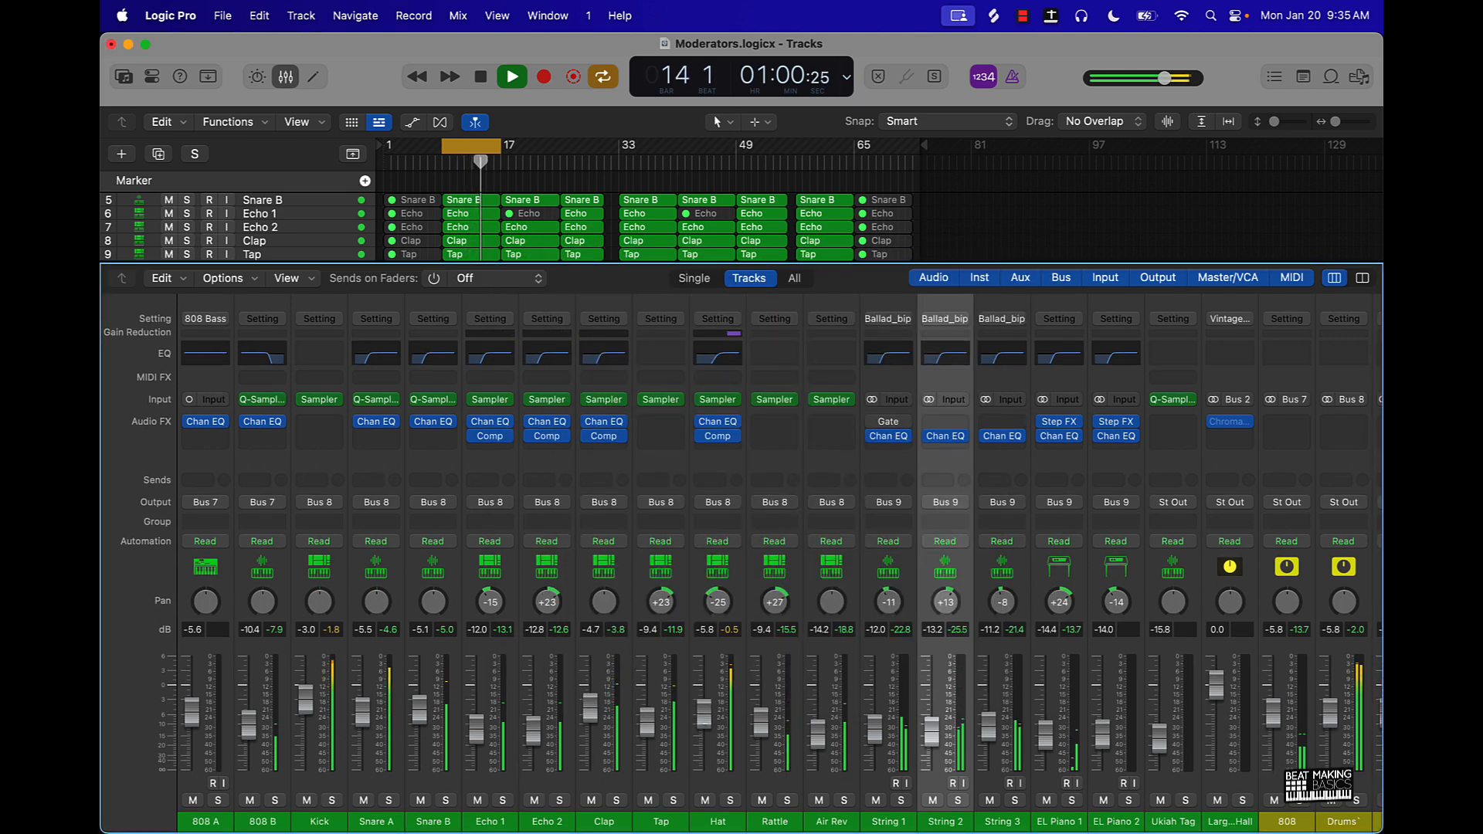
left_click_drag(703, 712, 709, 736)
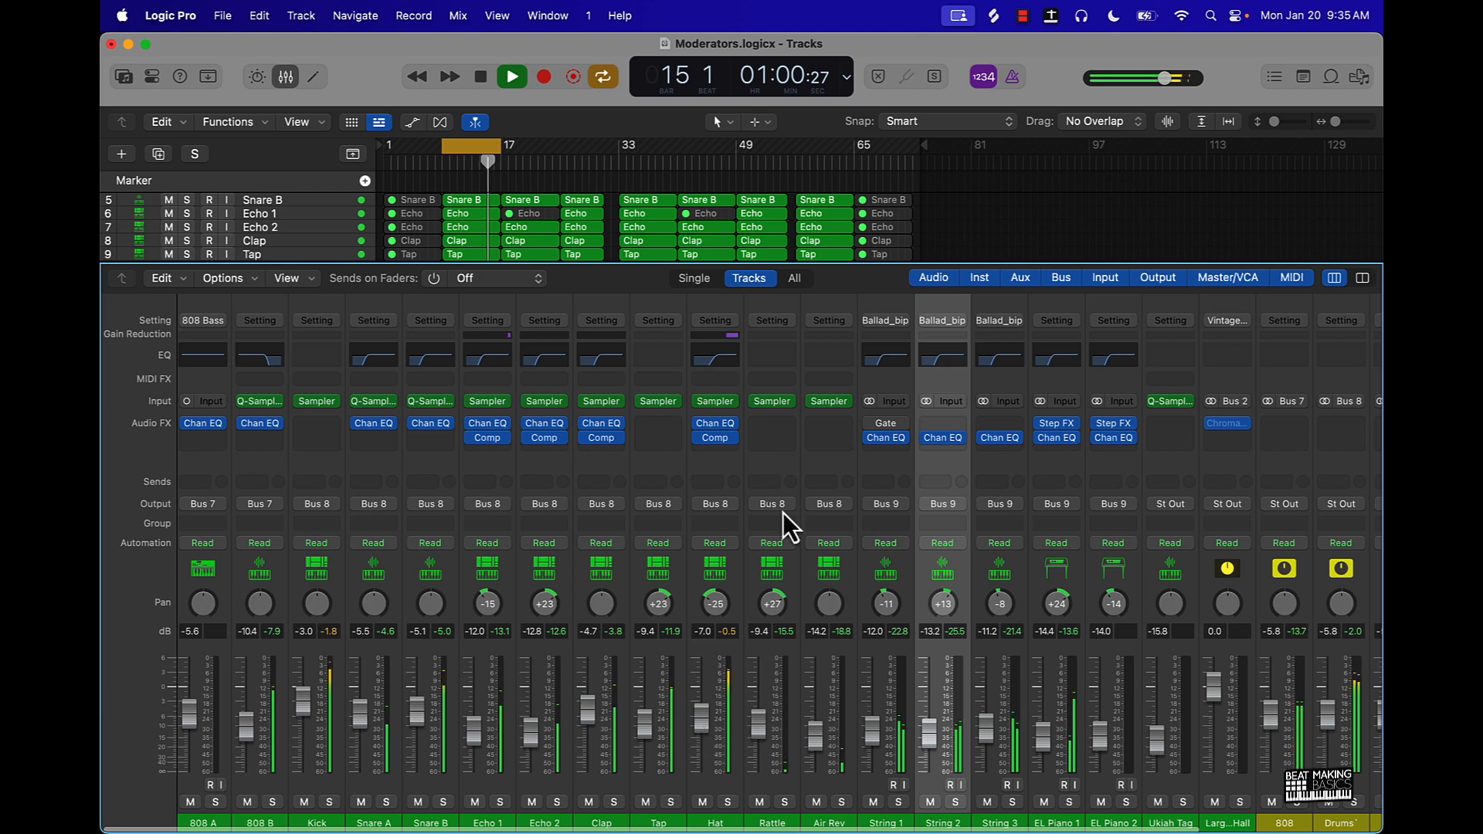
- Add a Compressor to Rattle with a lower threshold and ratio and a 13.0 ms attack, and lower Rattle's volume to -11.2 dB
left_click(754, 431)
left_click(813, 476)
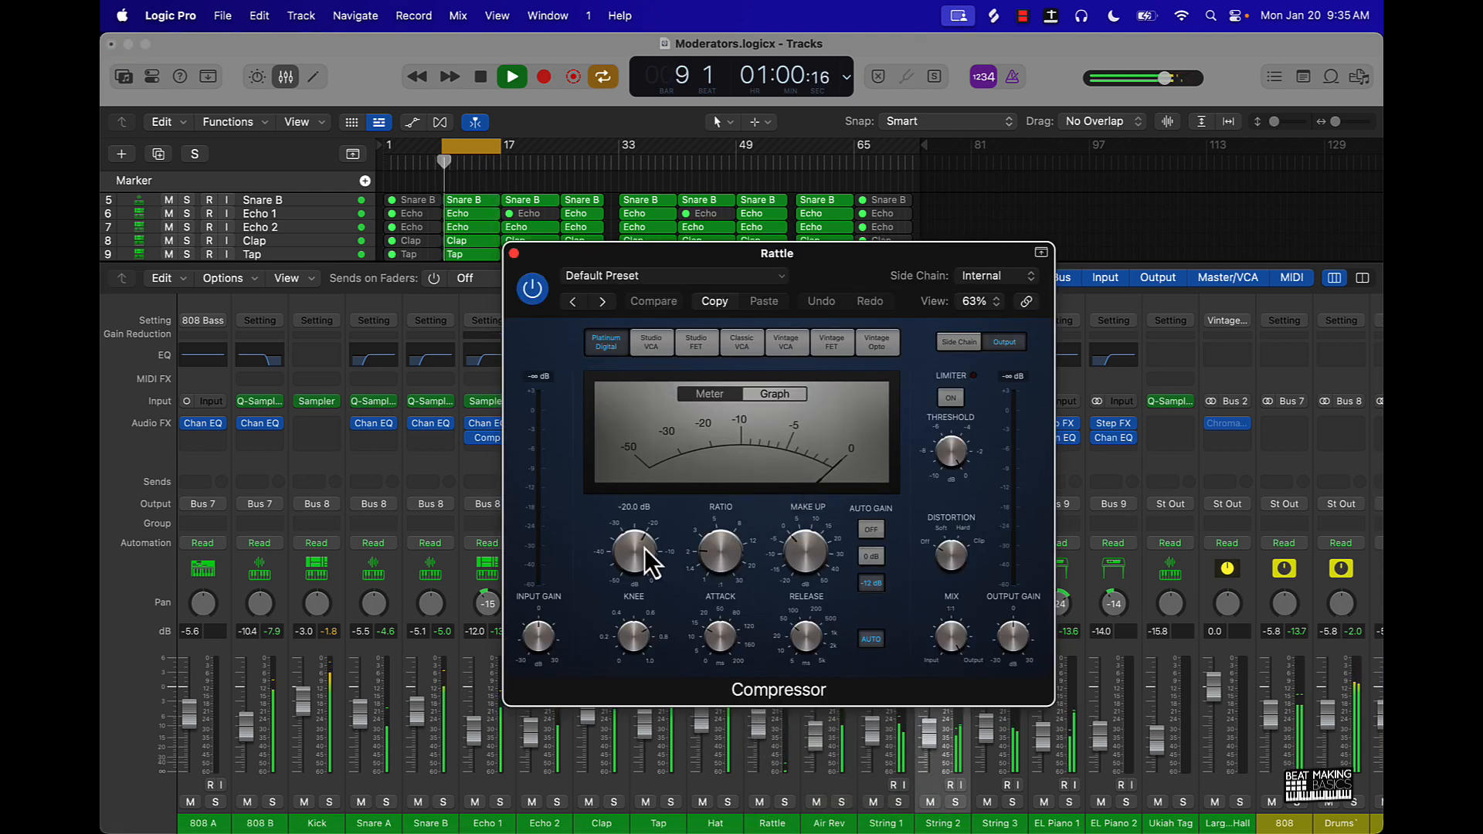
left_click_drag(645, 549, 631, 576)
left_click_drag(717, 562, 717, 565)
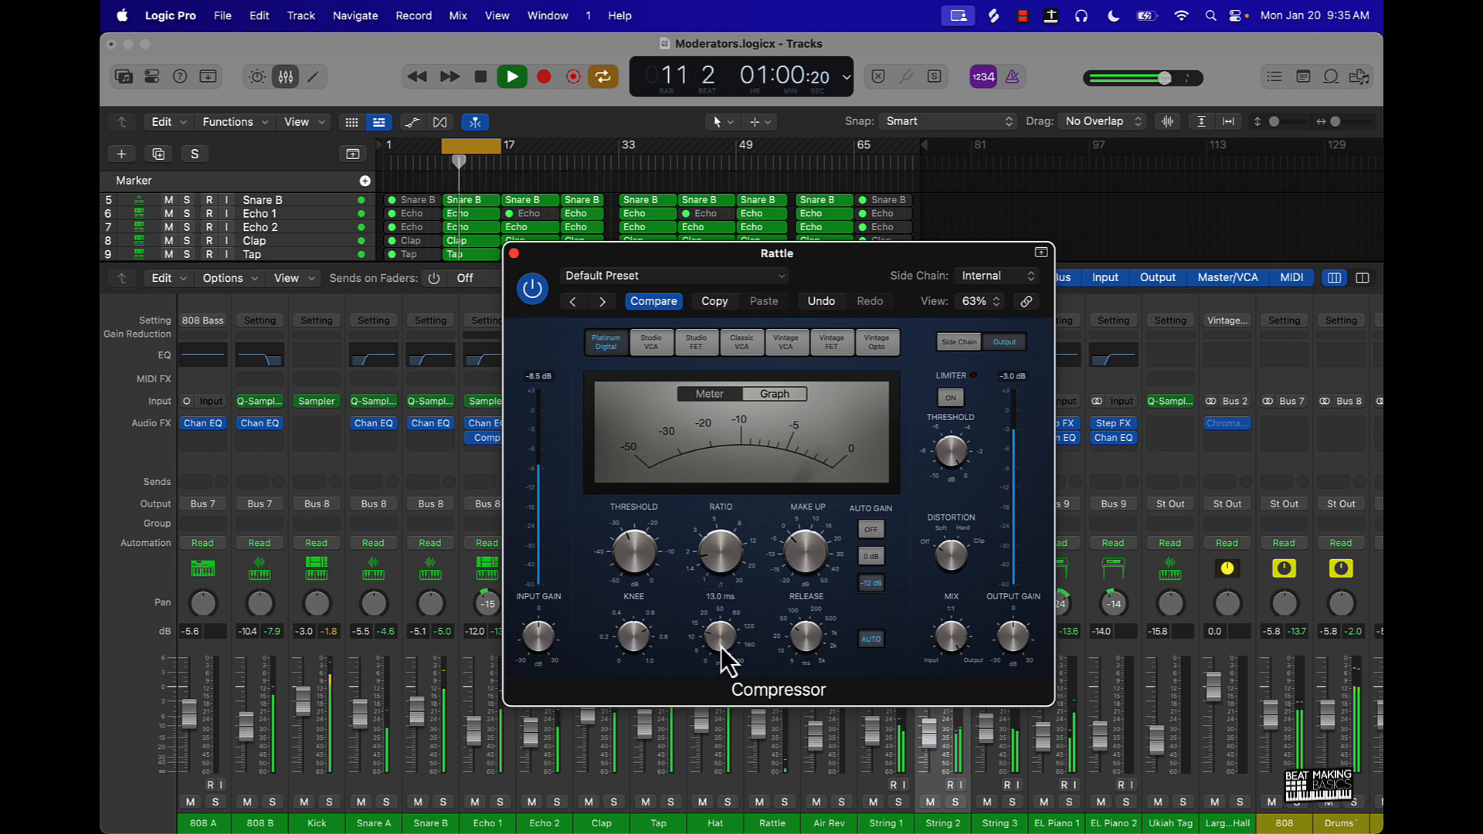
left_click(513, 254)
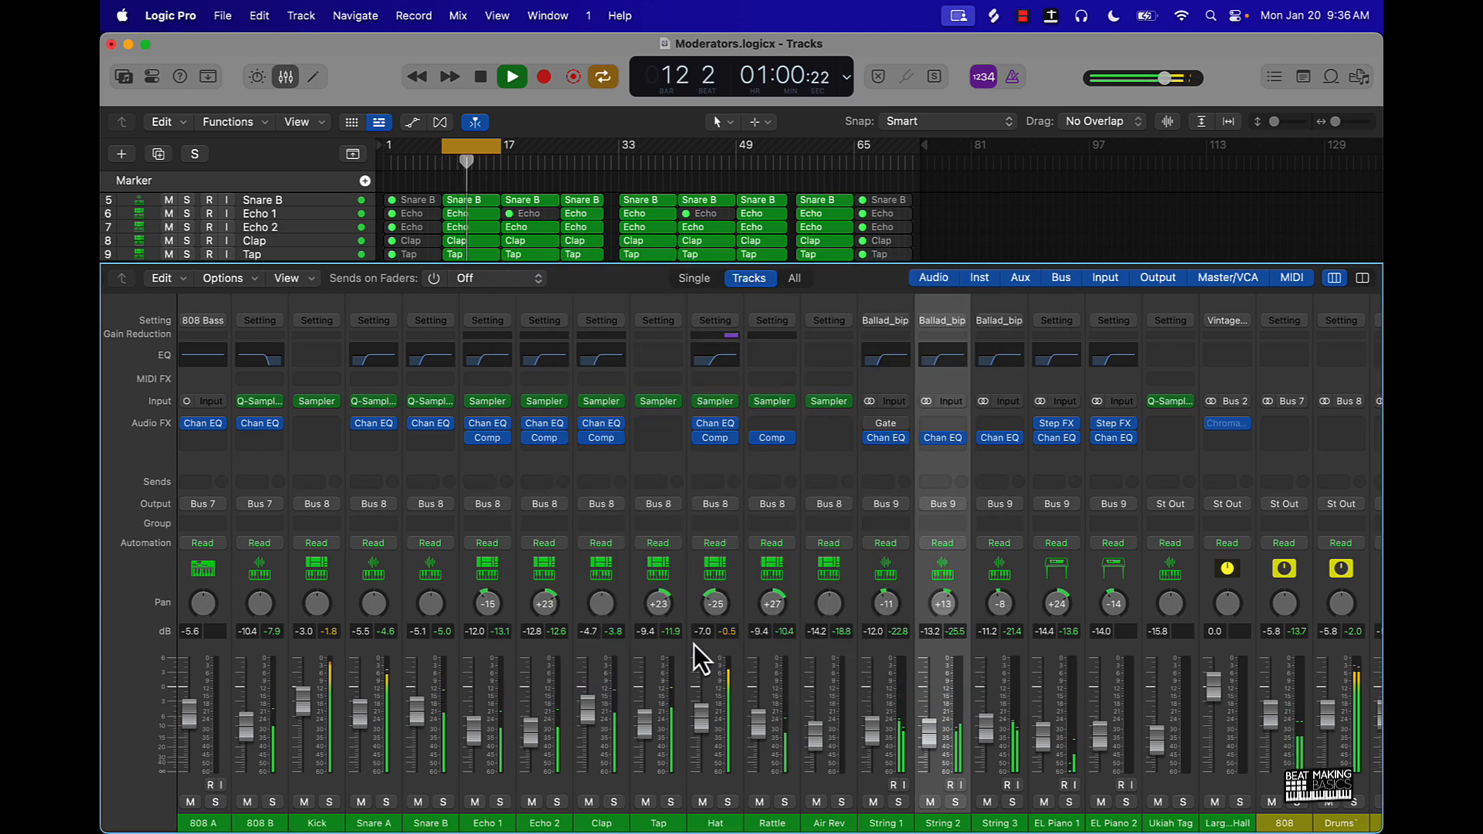
left_click(772, 736)
left_click_drag(761, 725, 762, 731)
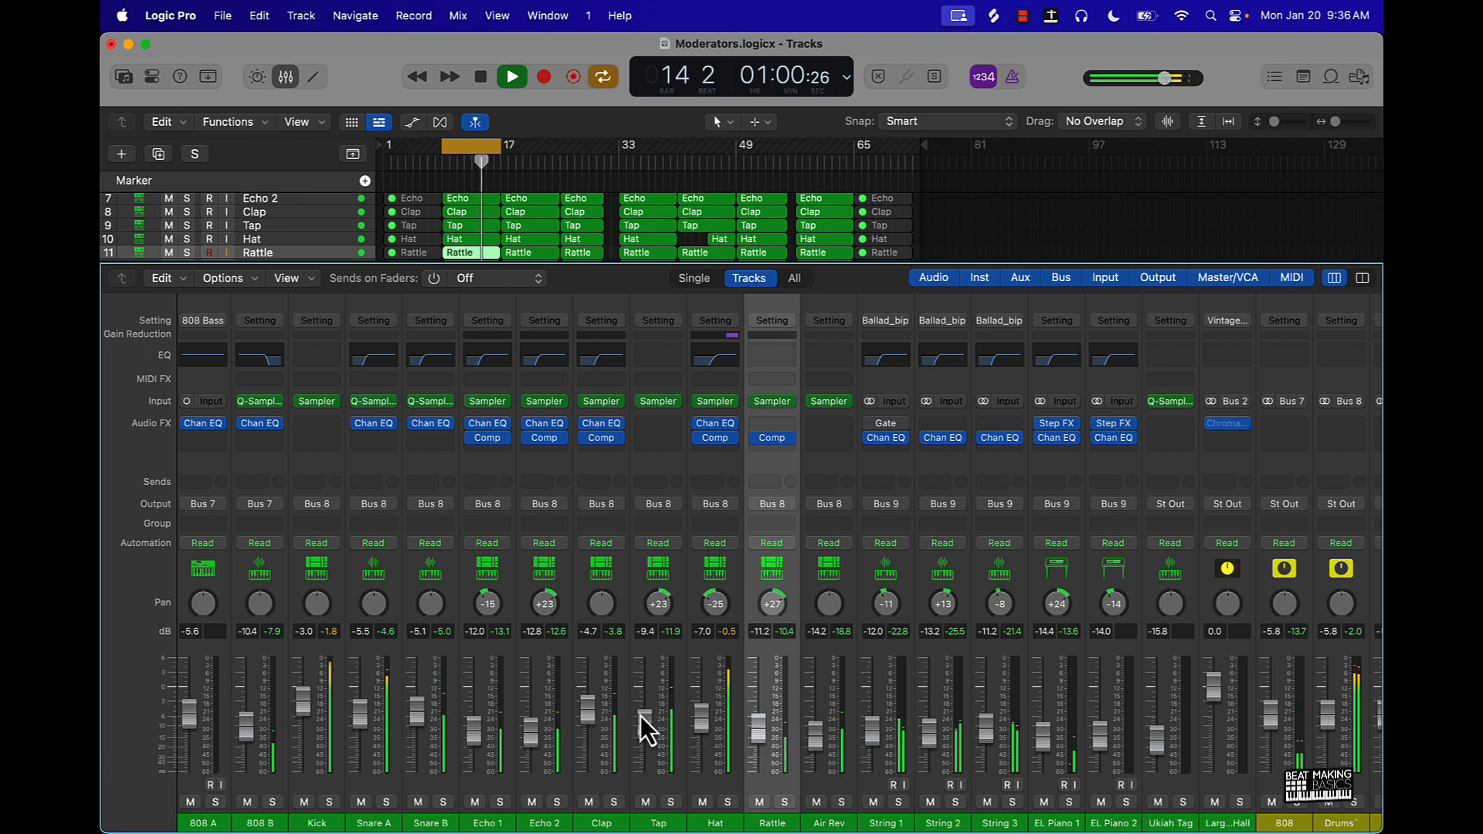
- Add a Compressor to the Melody bus, lower its threshold and set its ratio to 1.6:1 while the loop plays
scroll(683, 750, "left", 1)
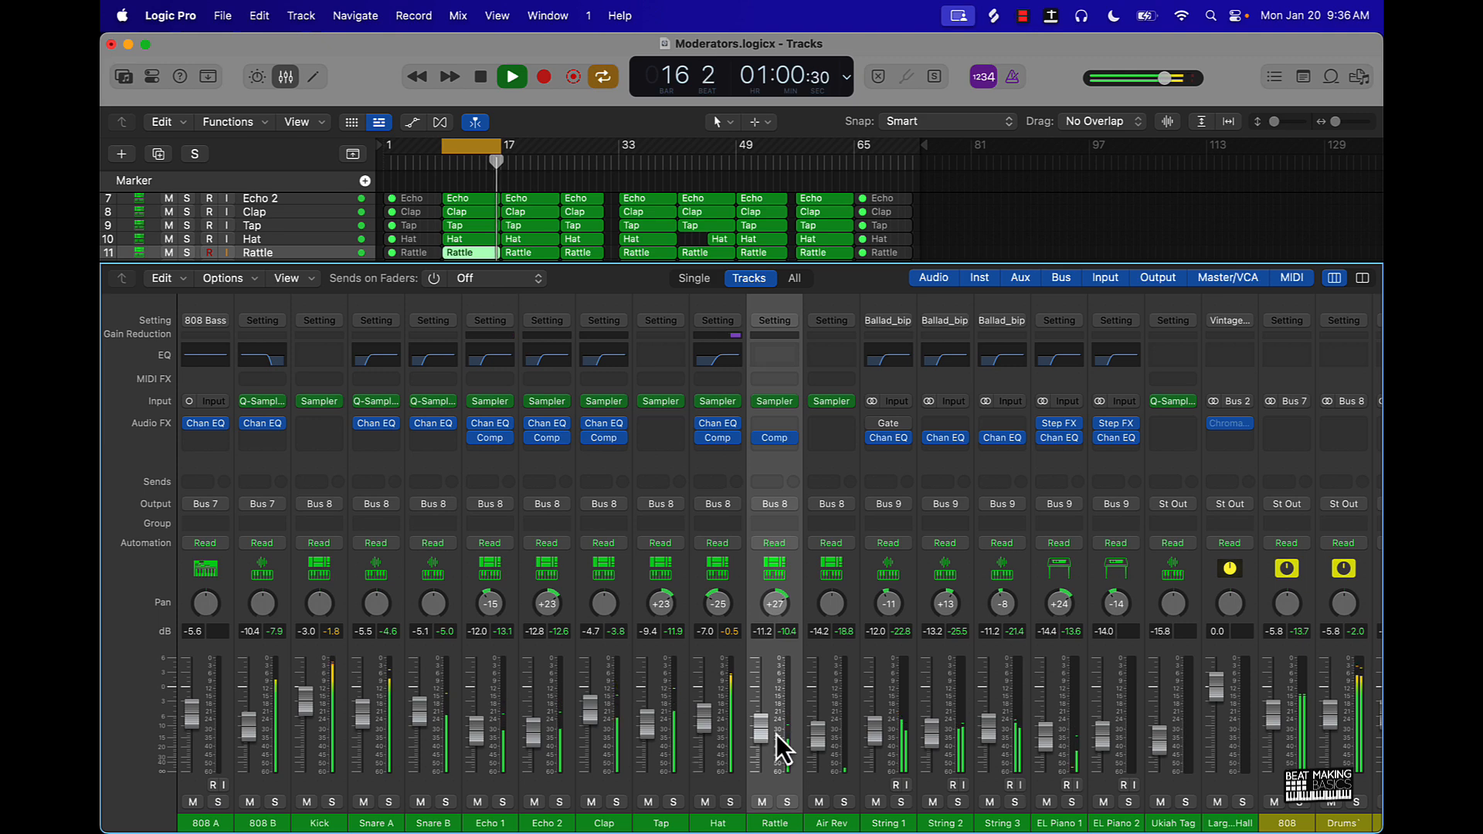
scroll(776, 734, "right", 5)
key("space")
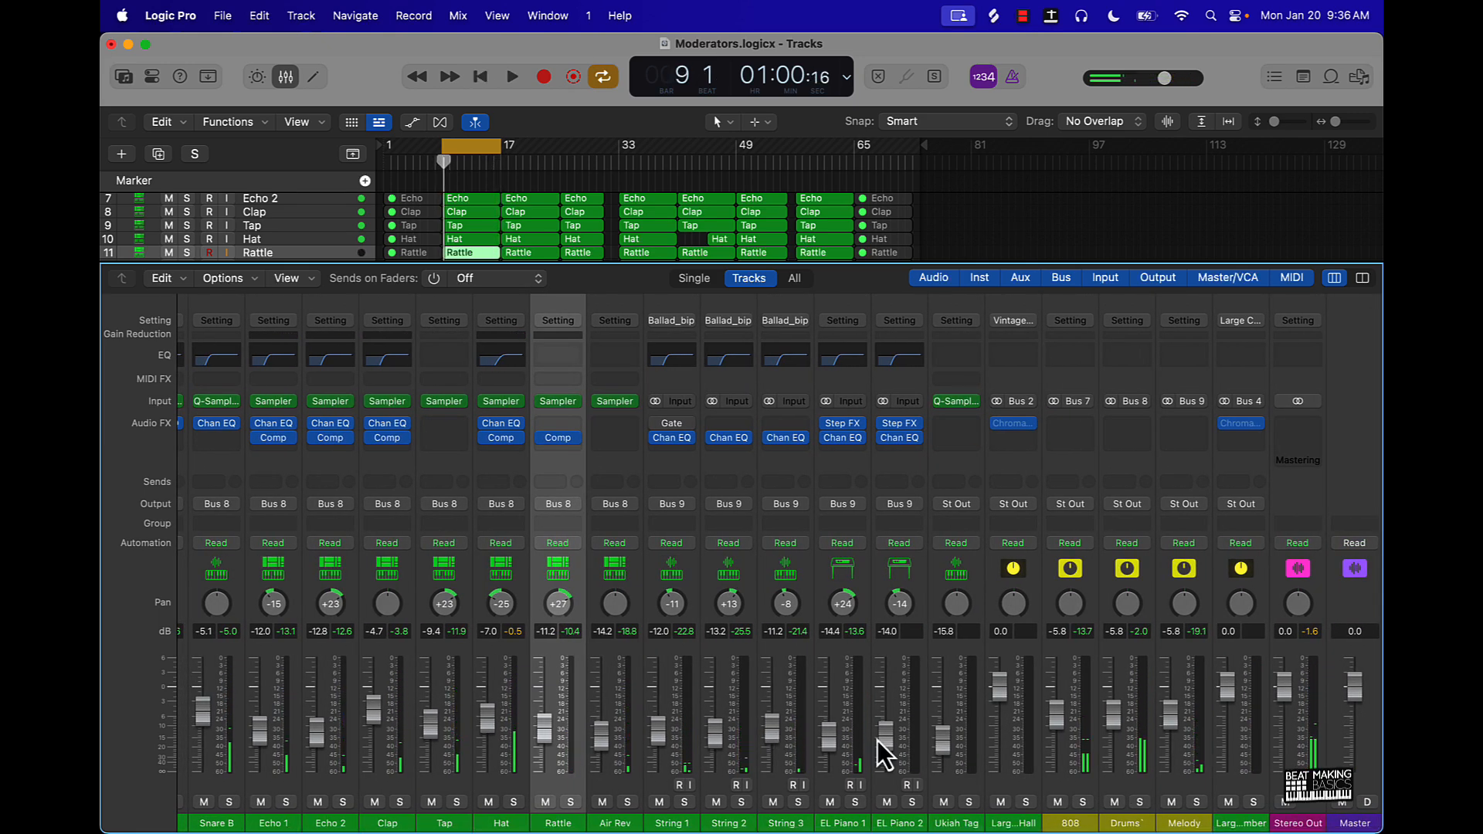
key("space")
left_click(1187, 424)
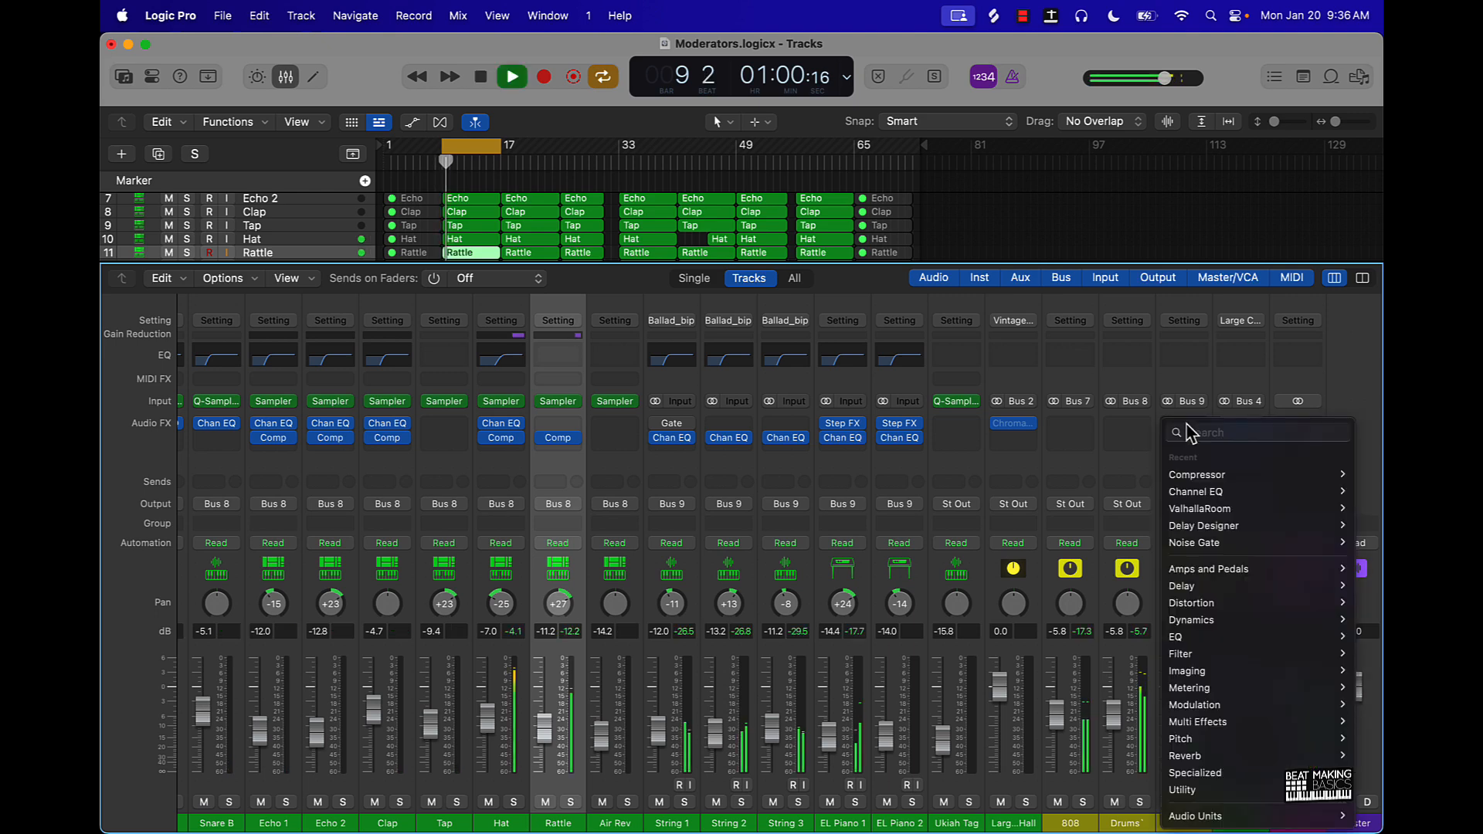
mouse_move(1194, 472)
left_click(1137, 479)
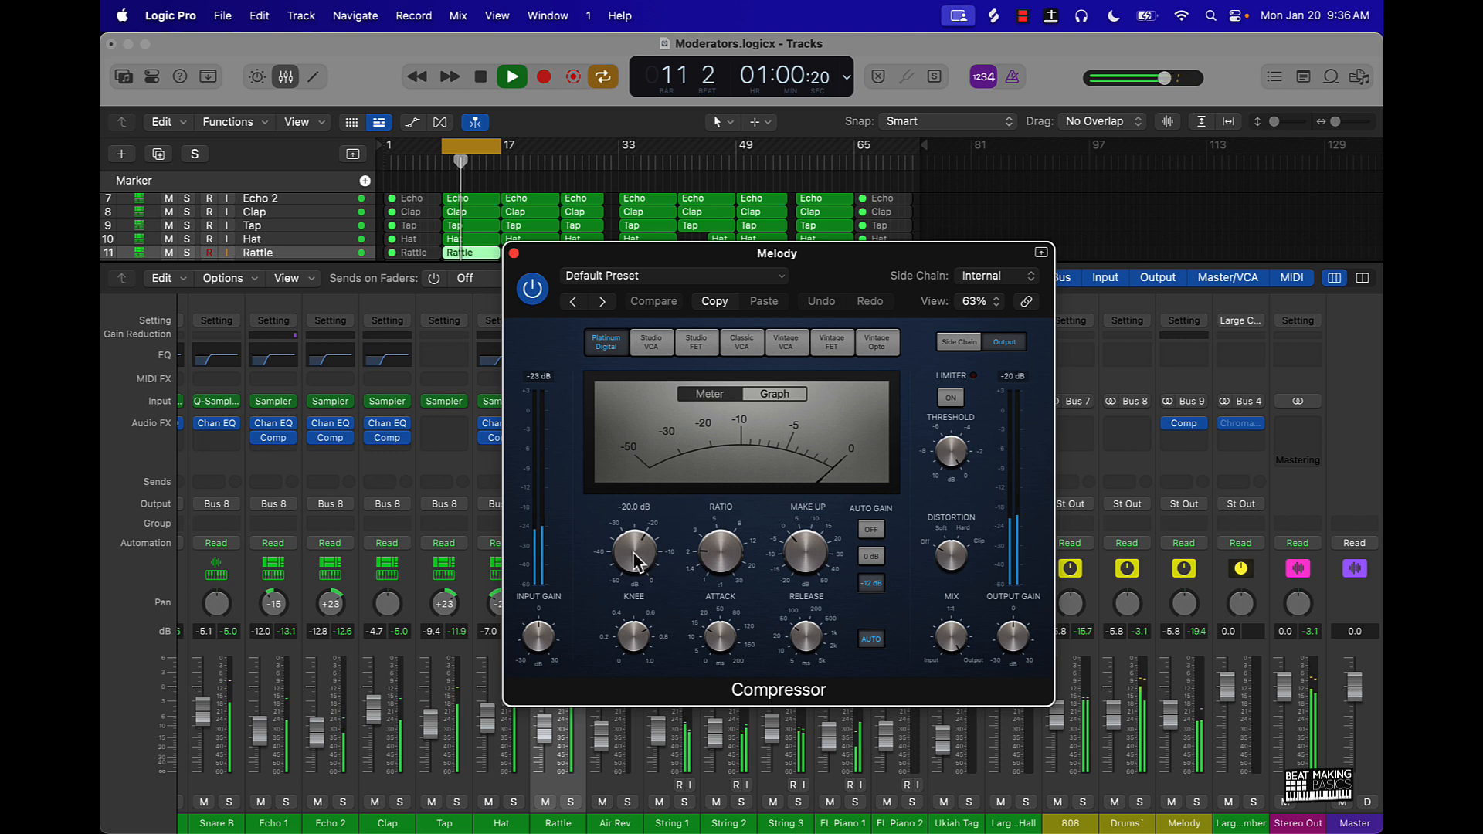
left_click_drag(634, 554, 631, 570)
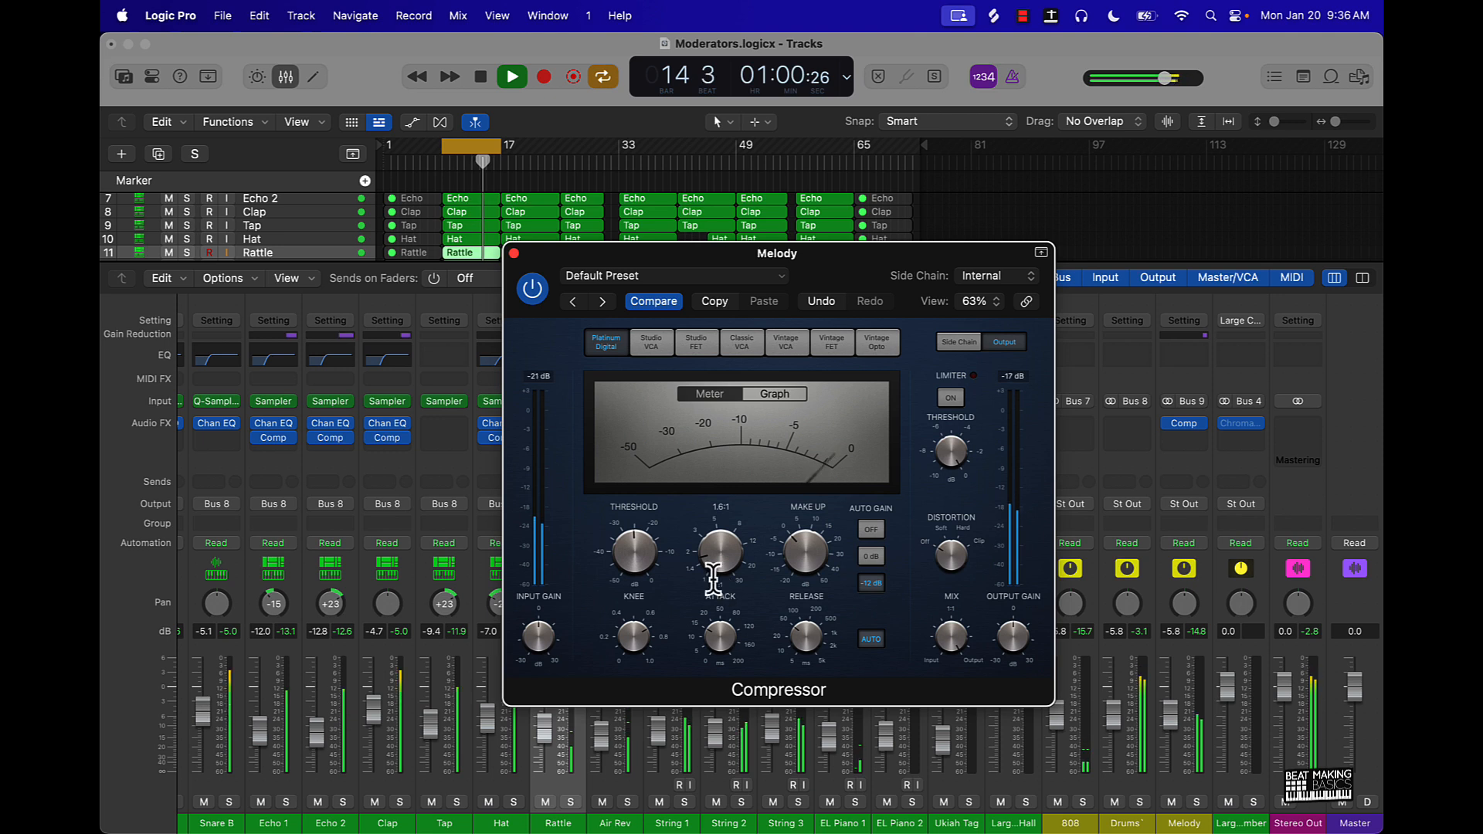
- Compare the Melody bus with its Compressor bypassed and active, close the plug-in window, stop playback and clear the region selection
left_click(531, 299)
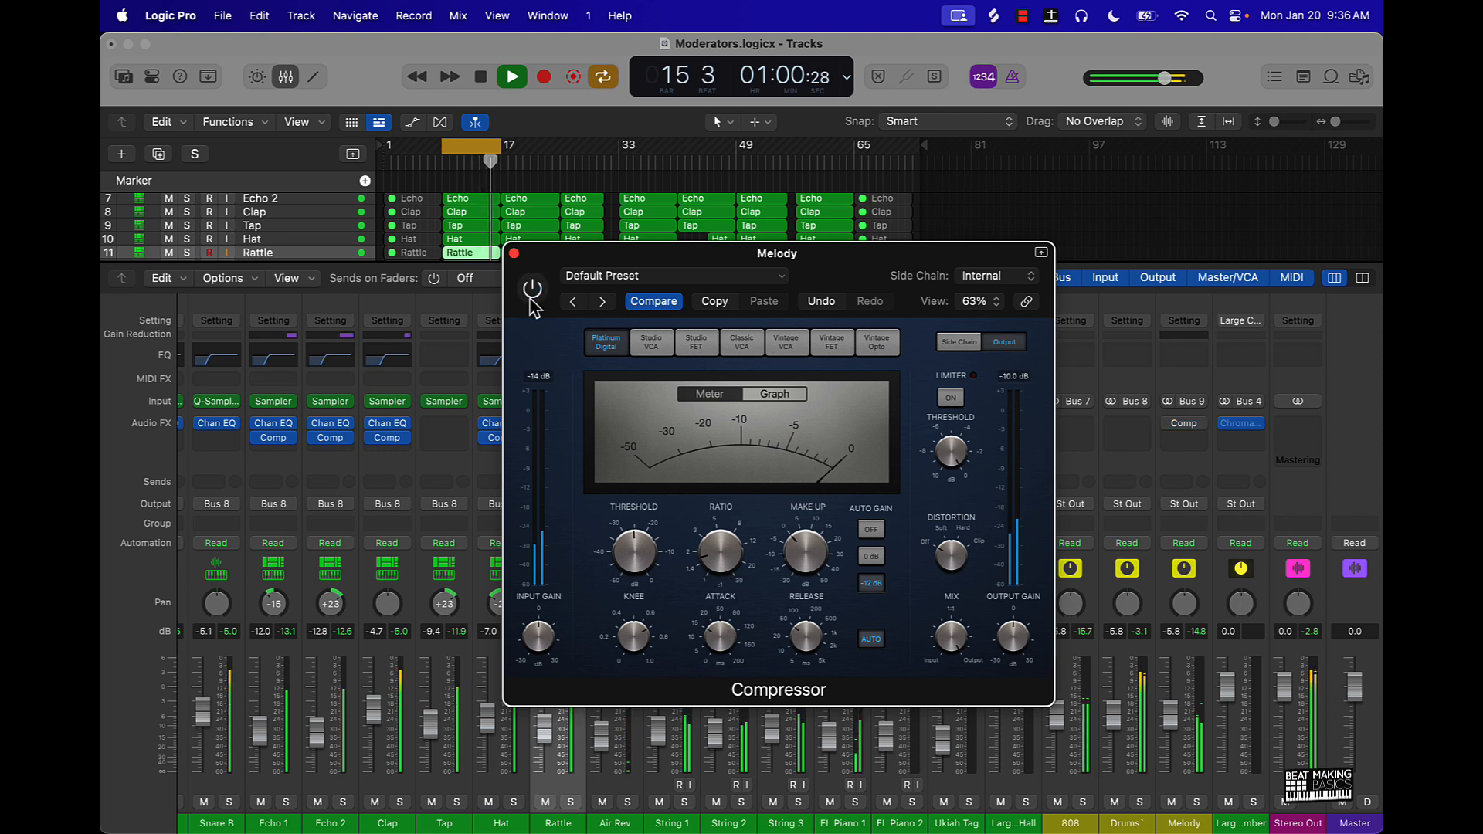
left_click(531, 300)
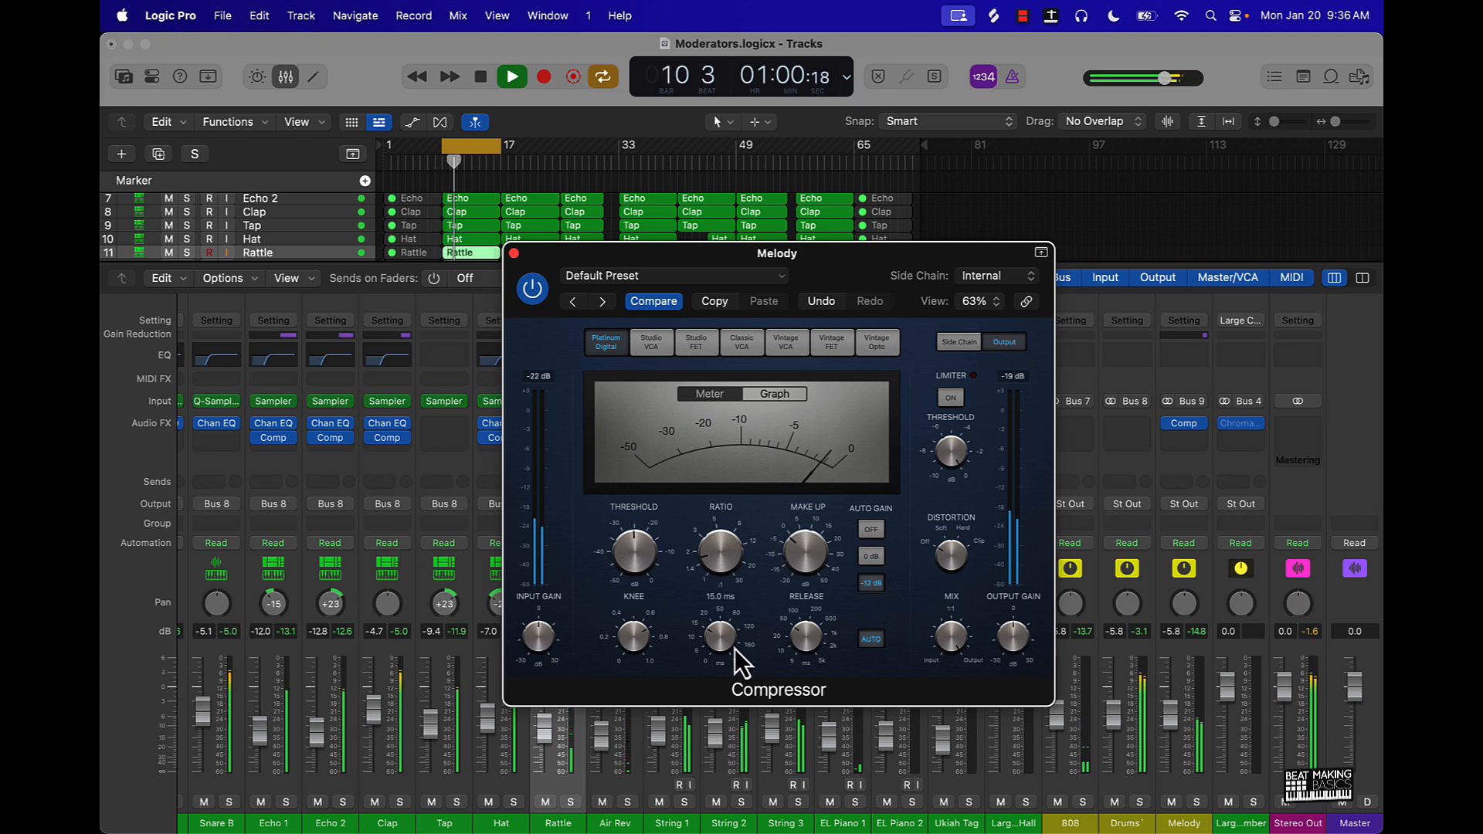
left_click(514, 253)
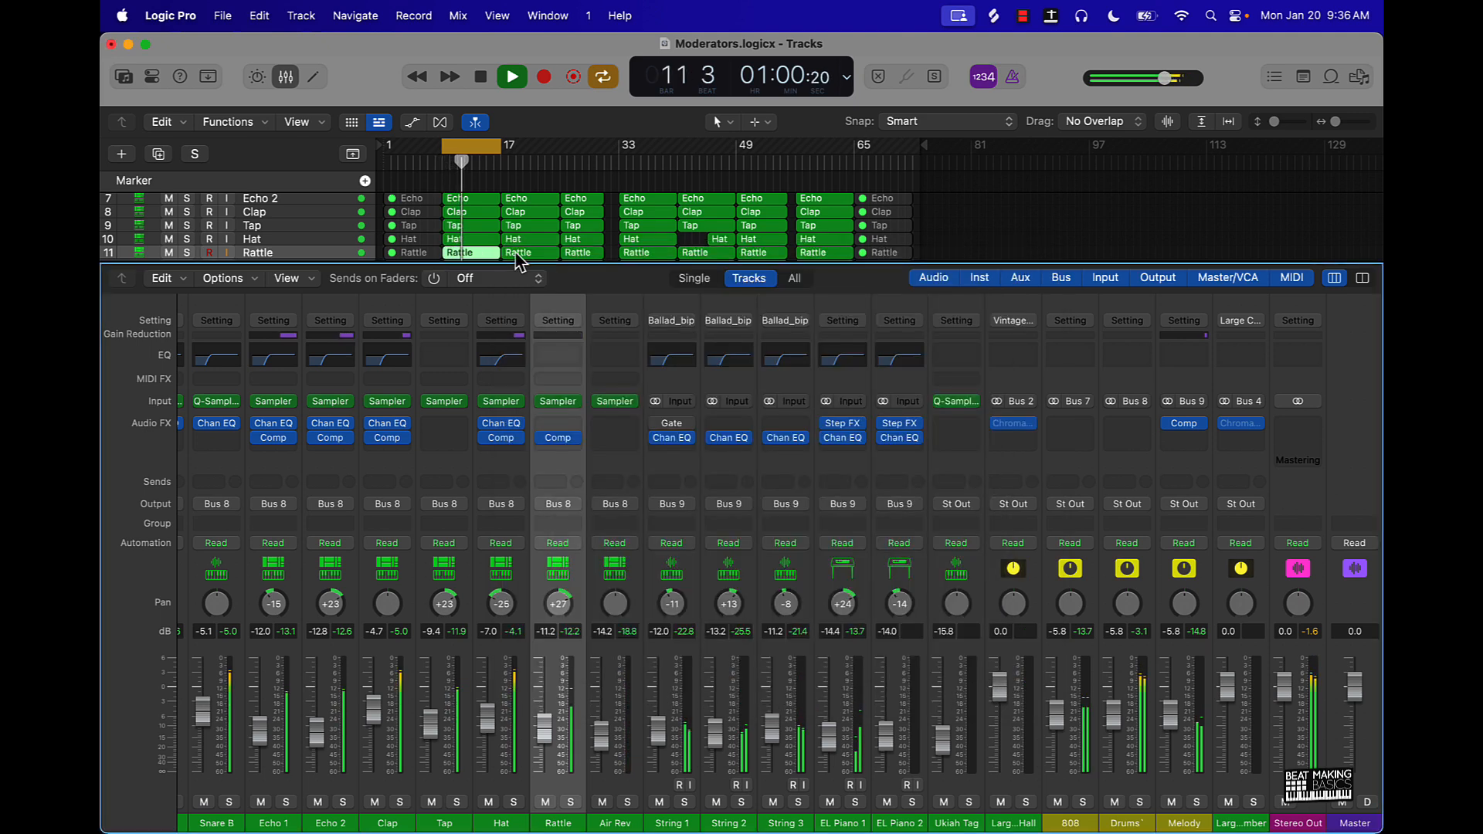
key("space")
left_click(617, 238)
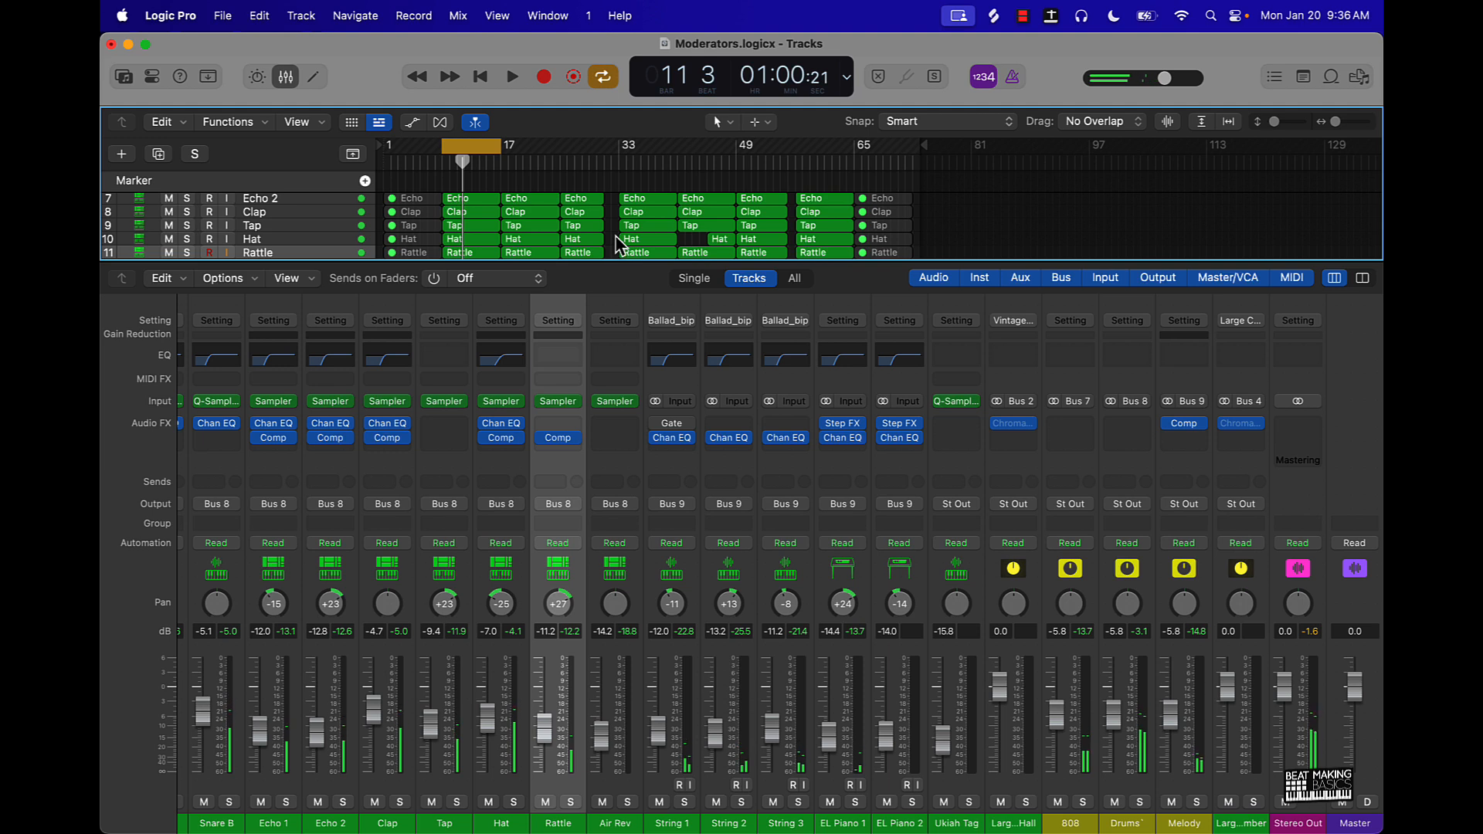